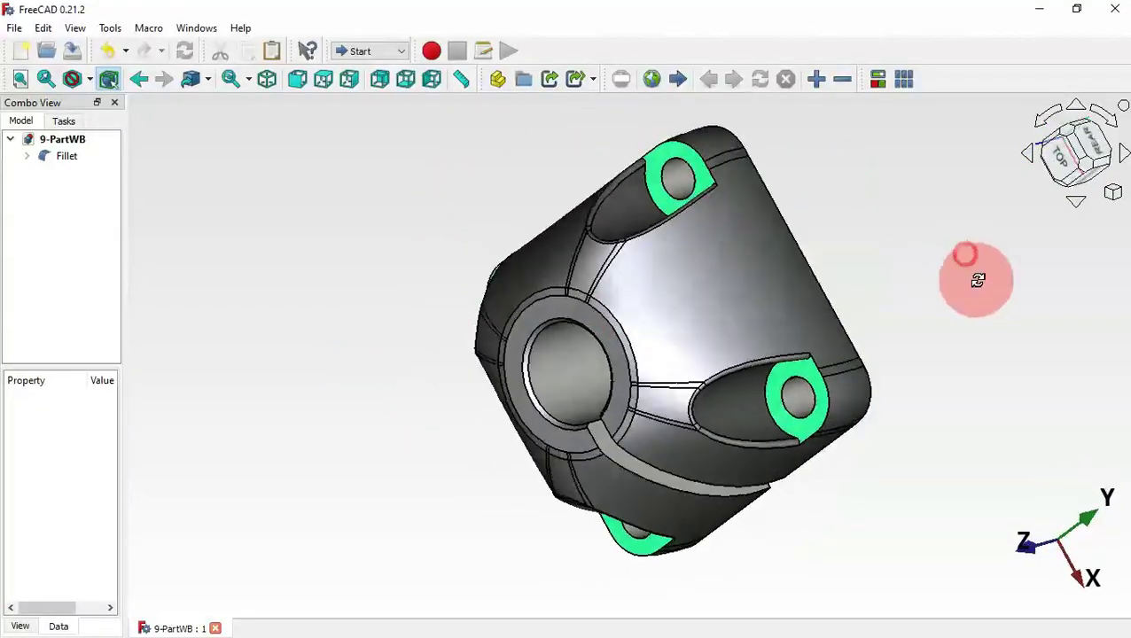
- Create a new empty document for the part
middle_drag(374, 550, 483, 415)
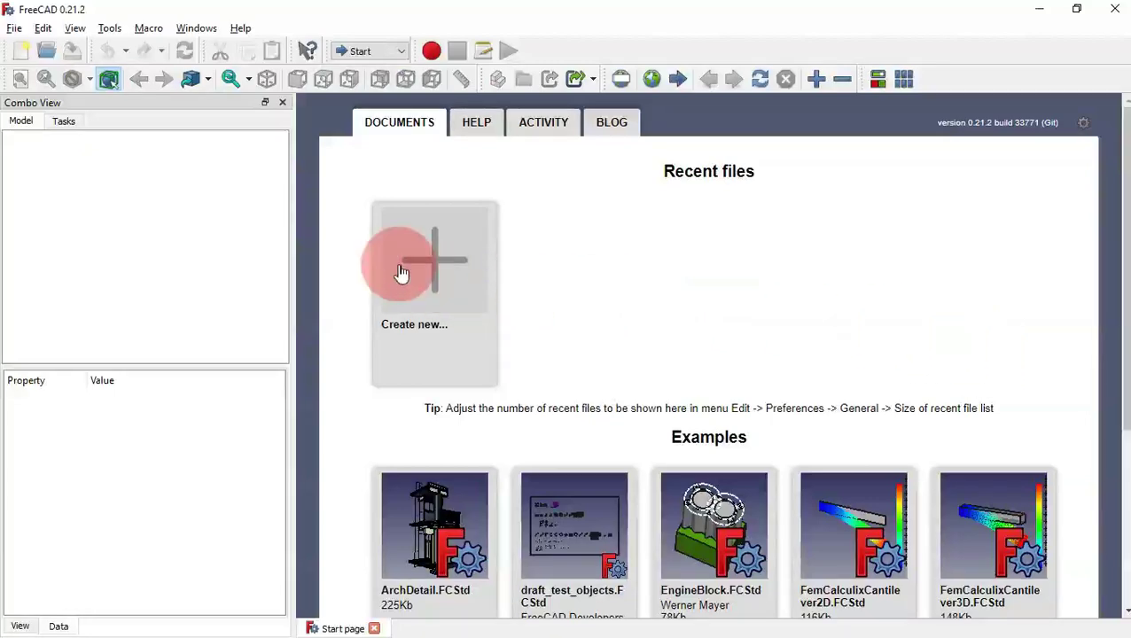
click(401, 271)
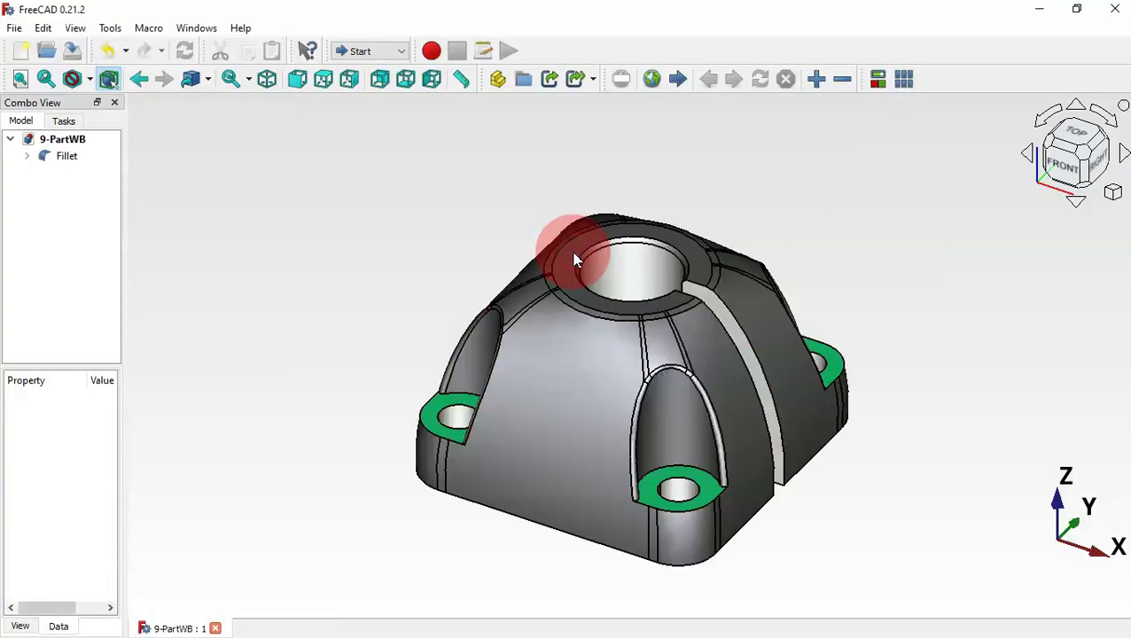
middle_drag(876, 239, 759, 251)
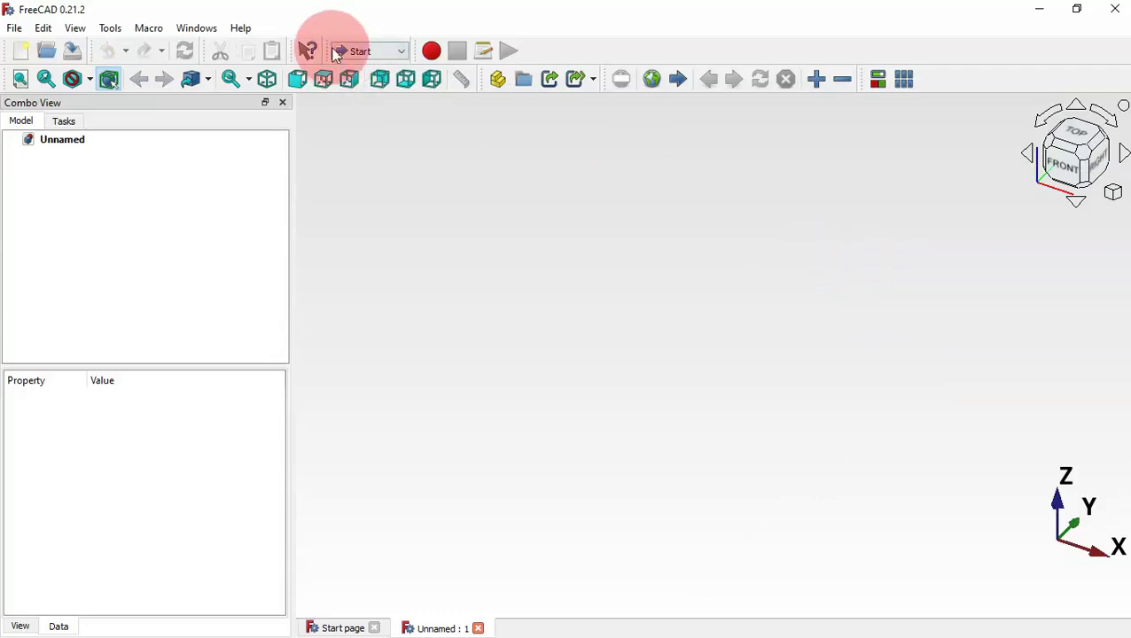
- Switch to the Sketcher workbench and create a new sketch on the XY-Plane
click(370, 53)
click(373, 97)
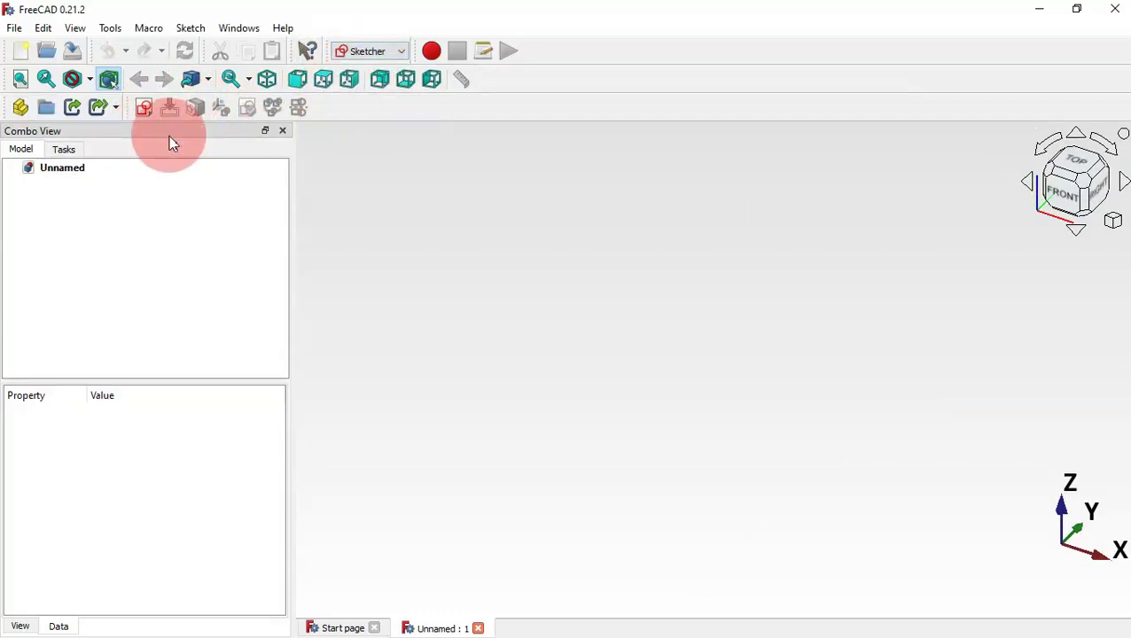
click(144, 109)
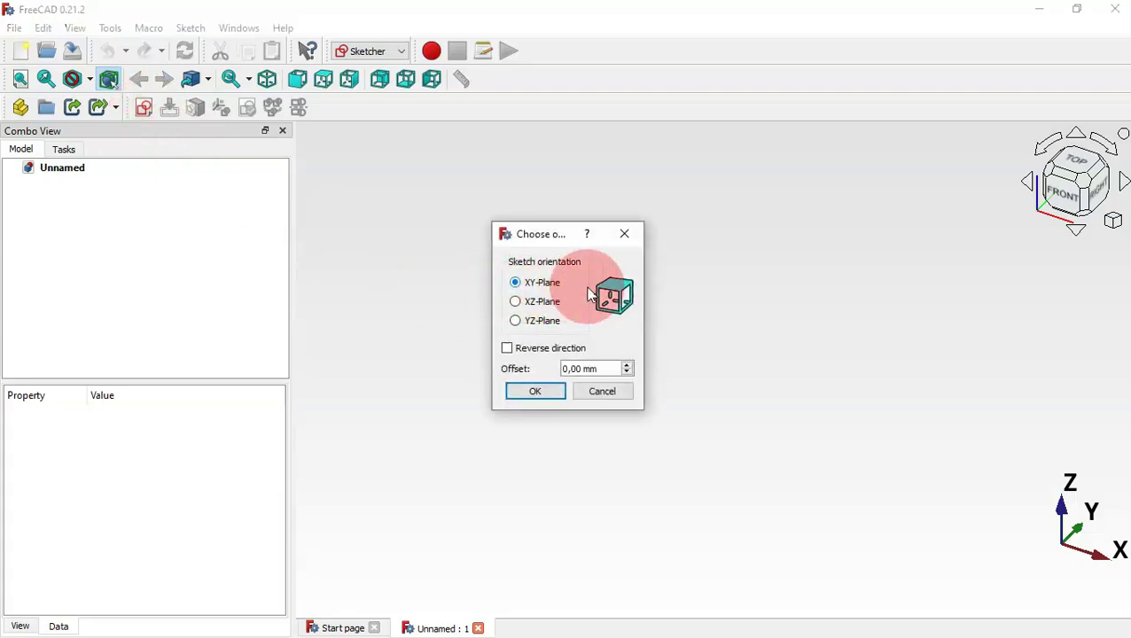
click(537, 392)
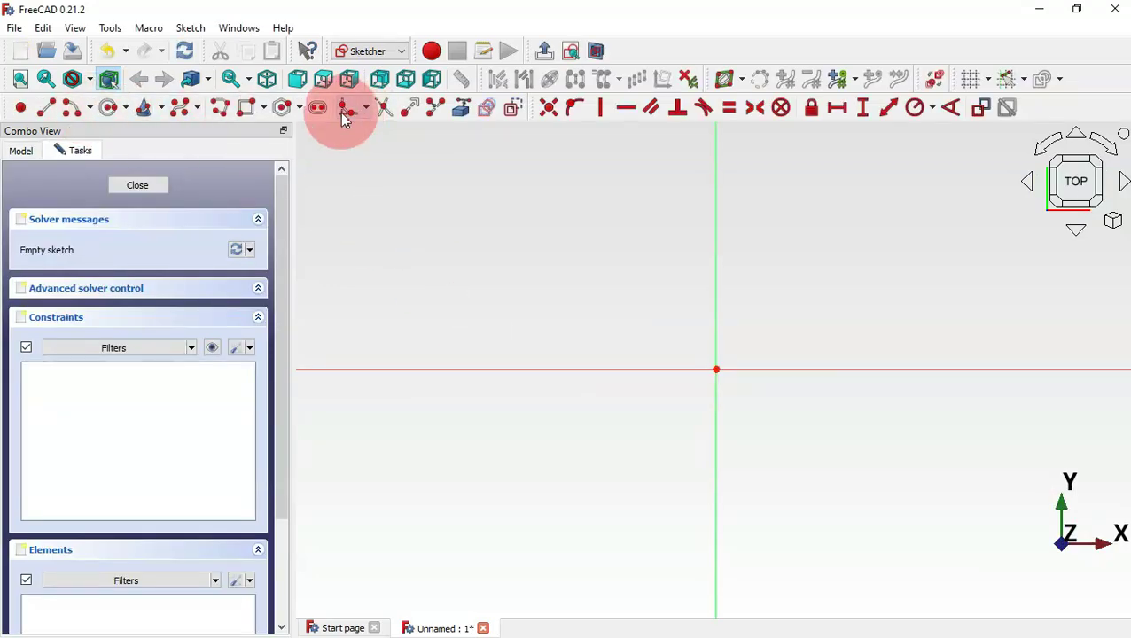
- Sketch a rounded rectangle around the origin, about 96 mm wide with corner radii of about 16 mm
click(264, 108)
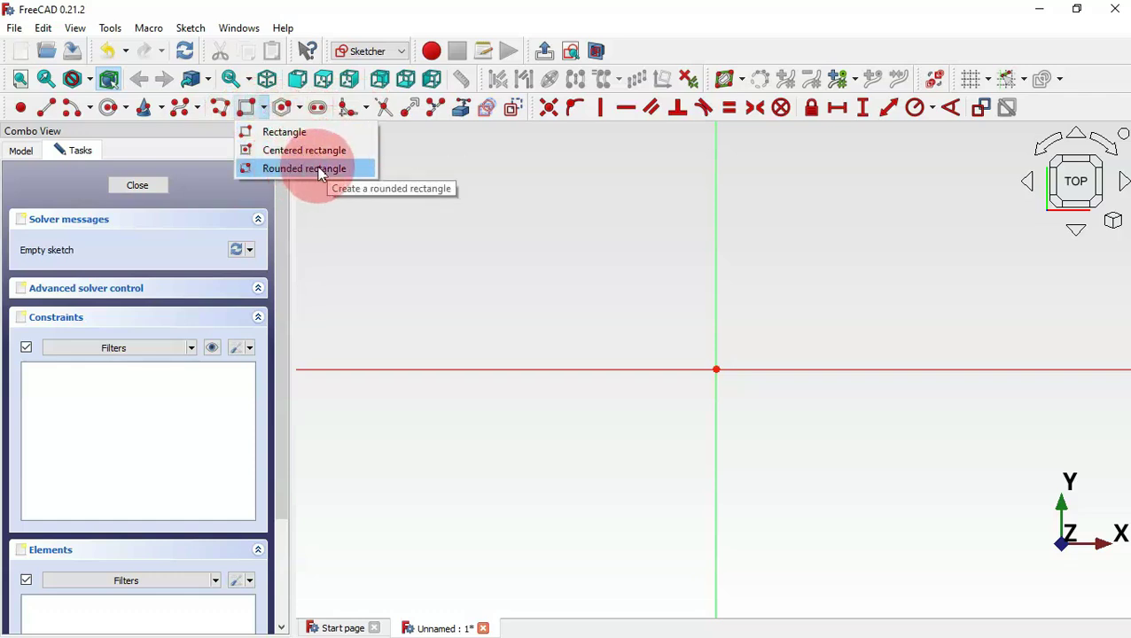
click(335, 175)
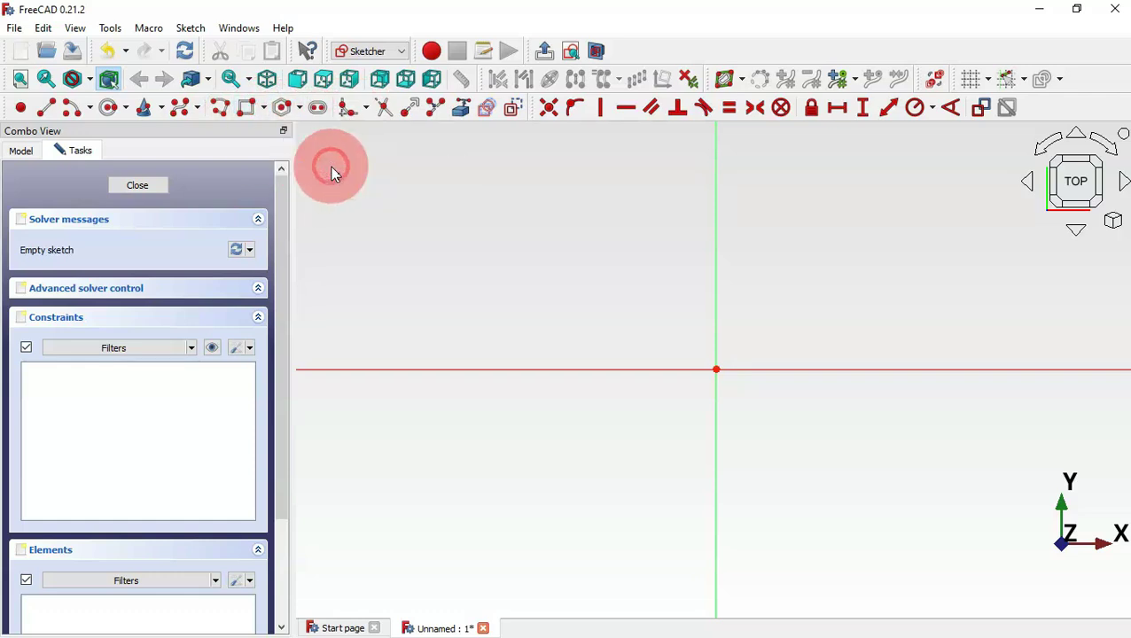
click(482, 224)
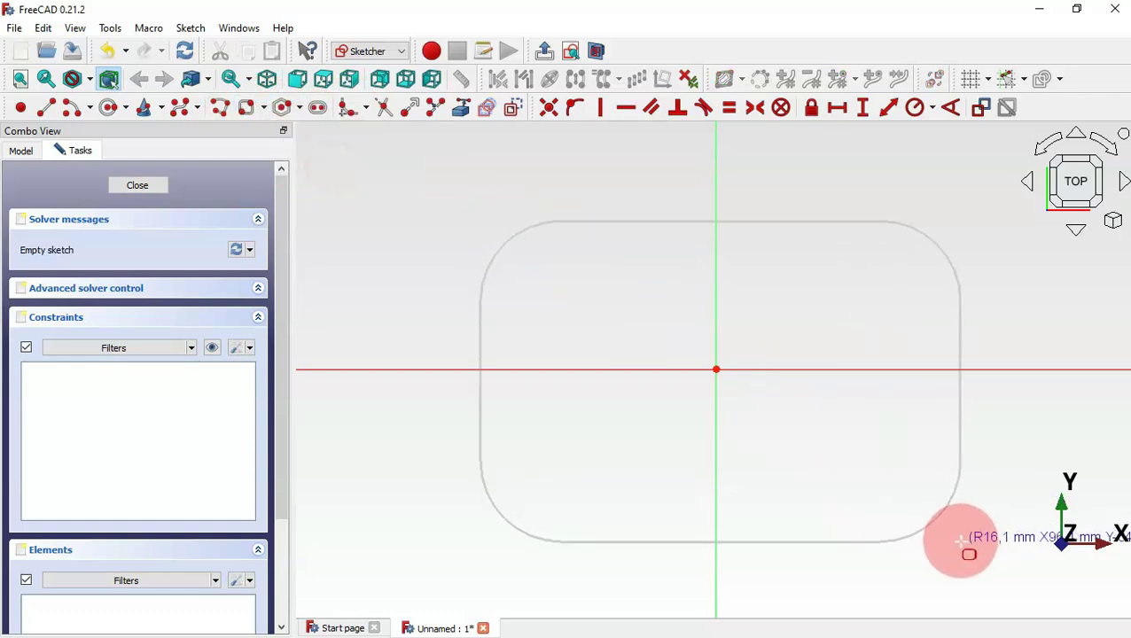
click(958, 539)
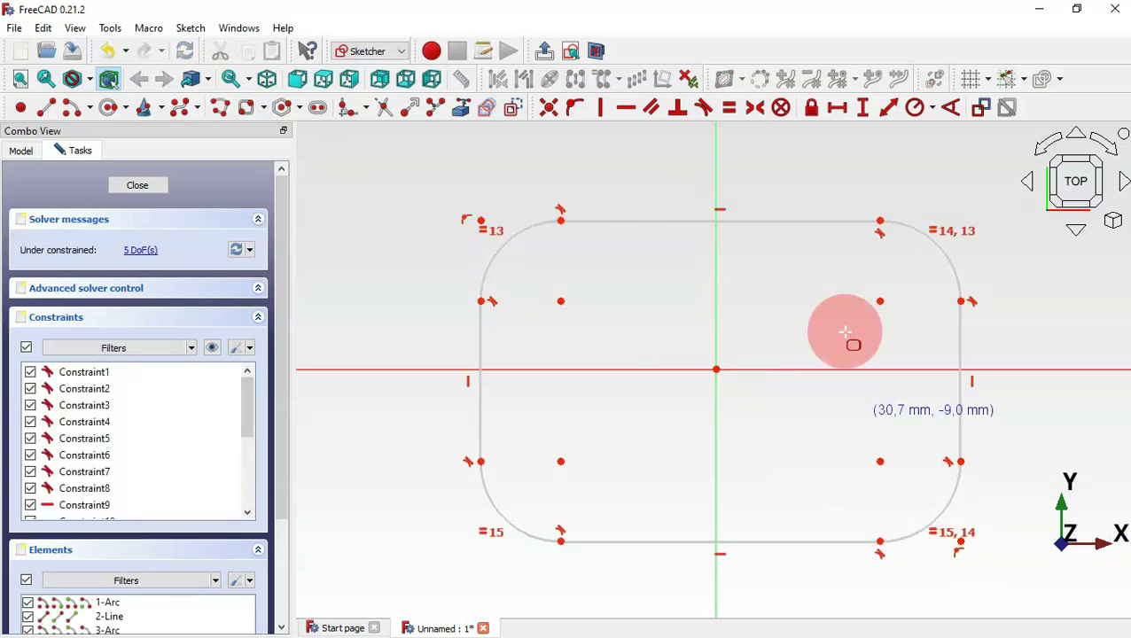
- Centre the rounded rectangle by constraining two diagonally opposite corner-arc centres symmetric about the origin
click(755, 107)
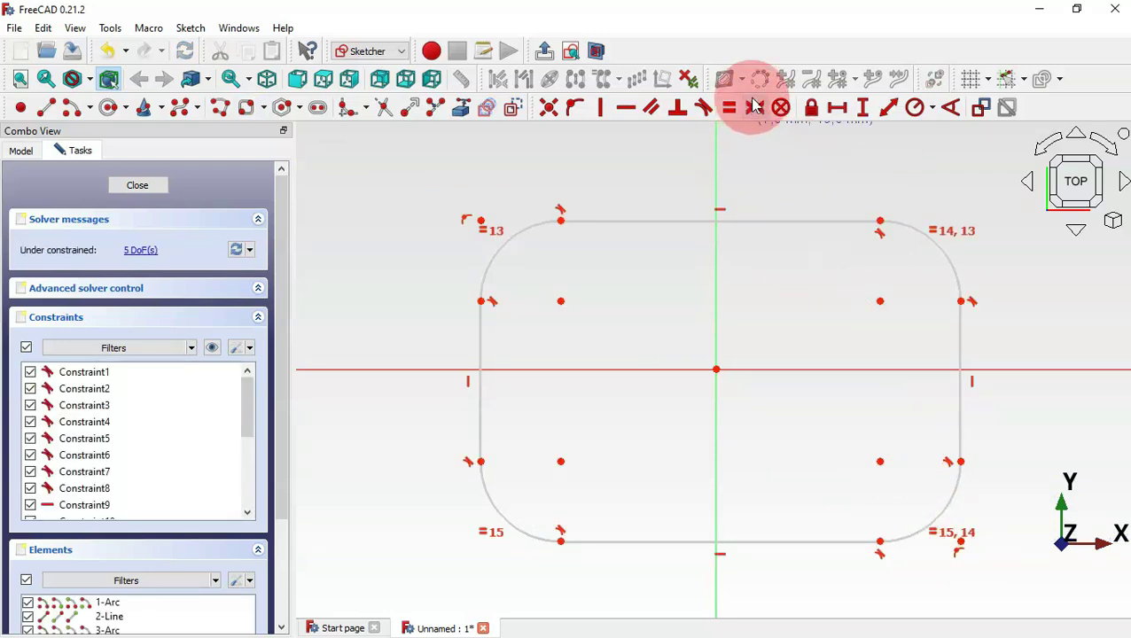
click(562, 462)
click(879, 301)
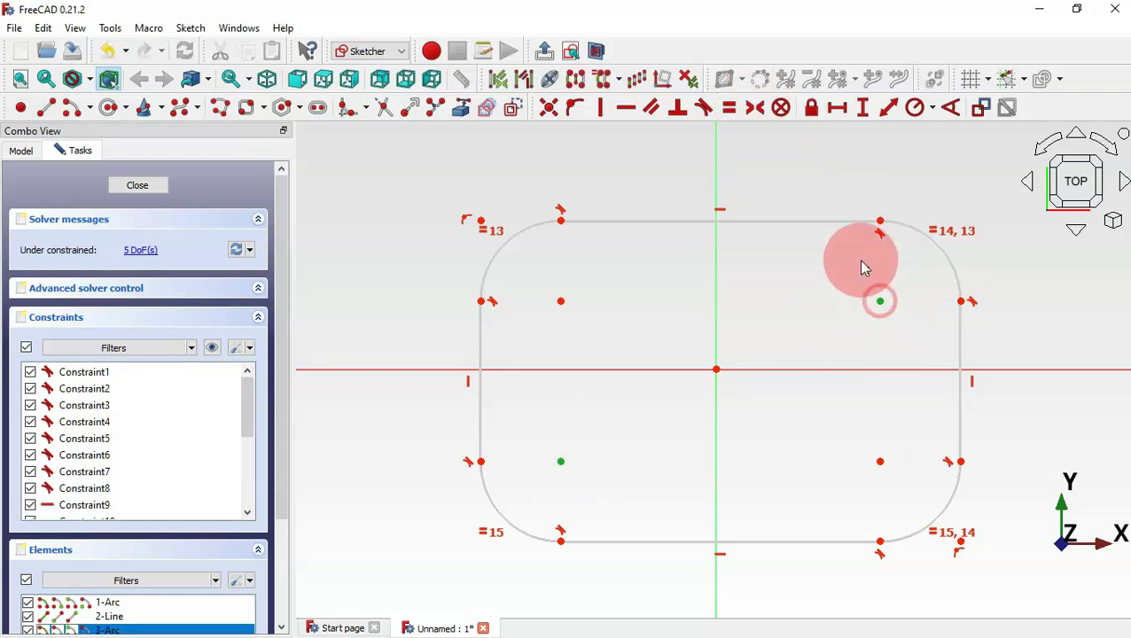
click(713, 368)
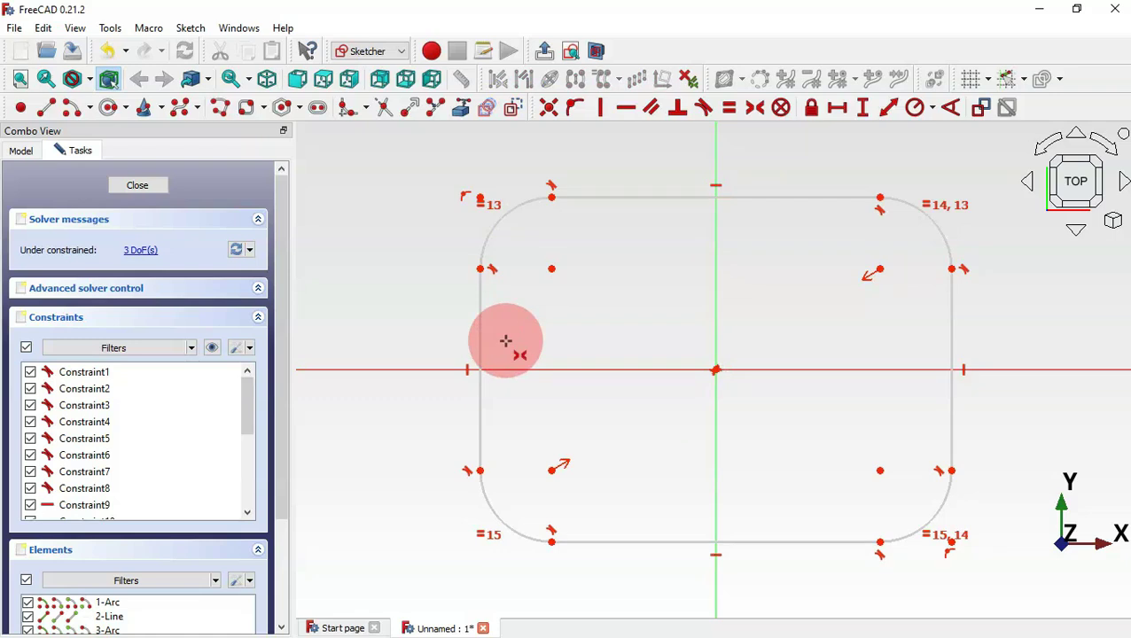
- Constrain the radius of the rounded rectangle's upper-right corner arc to 10 mm
scroll(506, 340, down, 2)
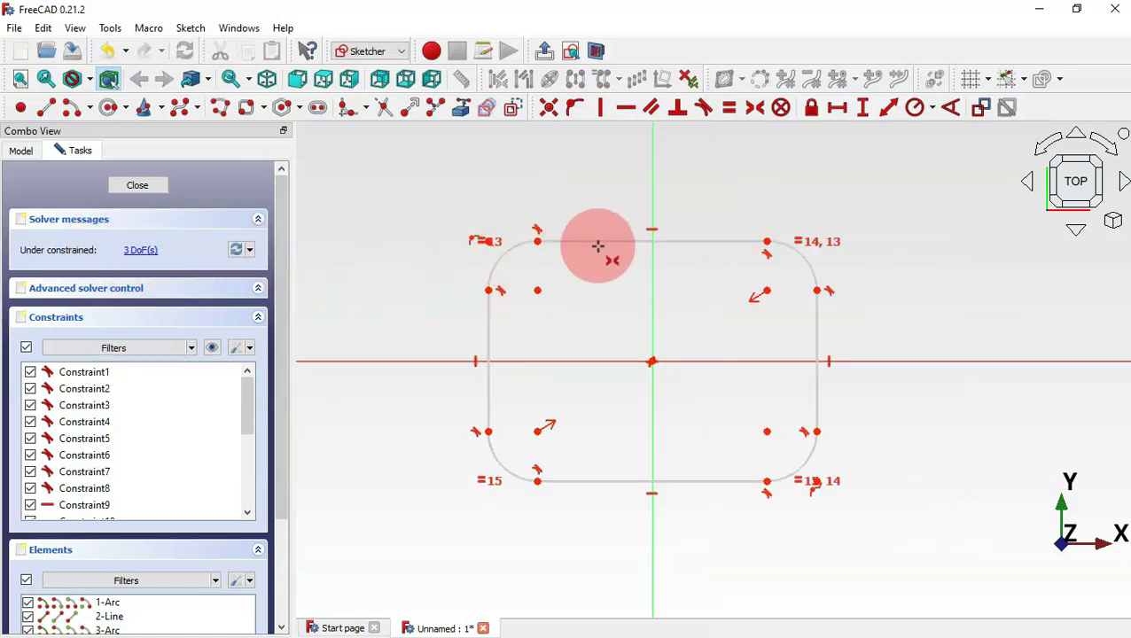
scroll(598, 248, up, 1)
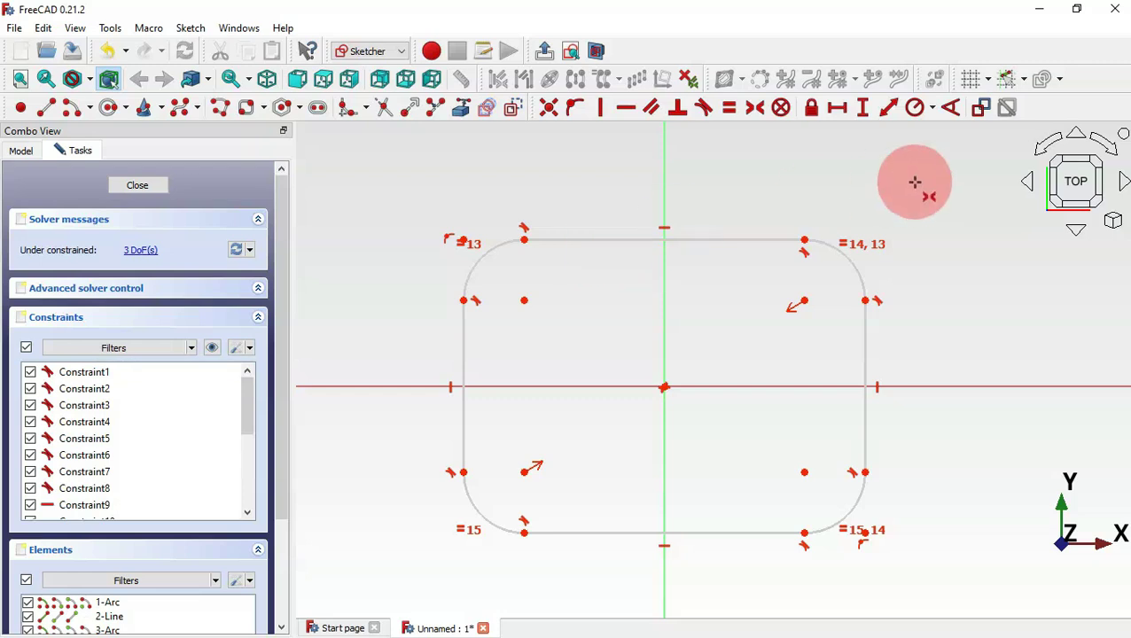
click(935, 110)
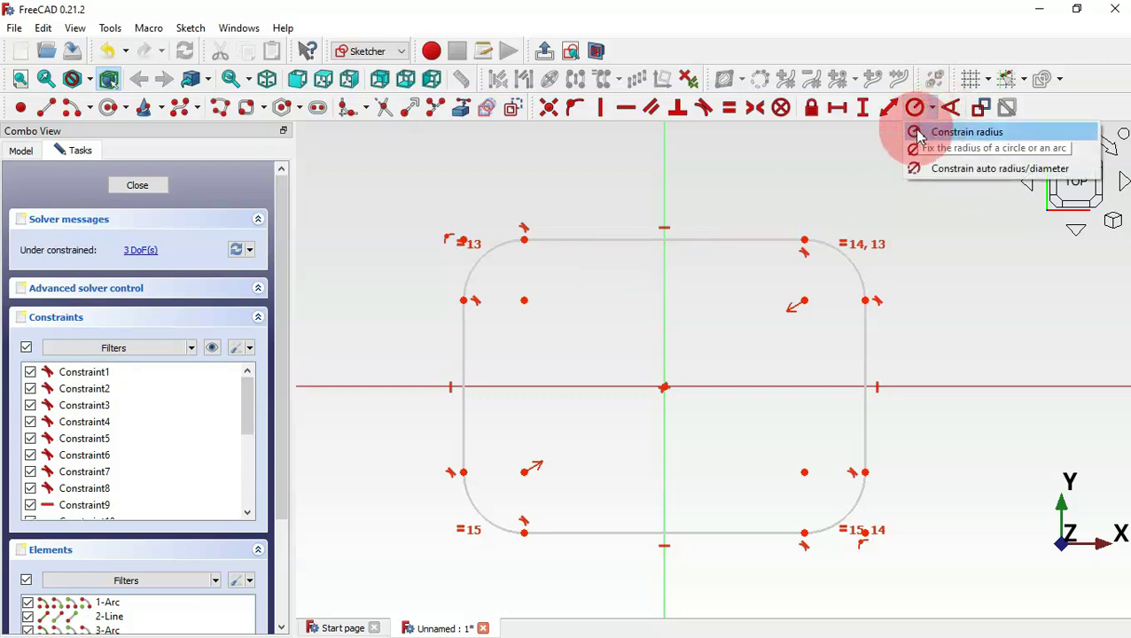
click(949, 131)
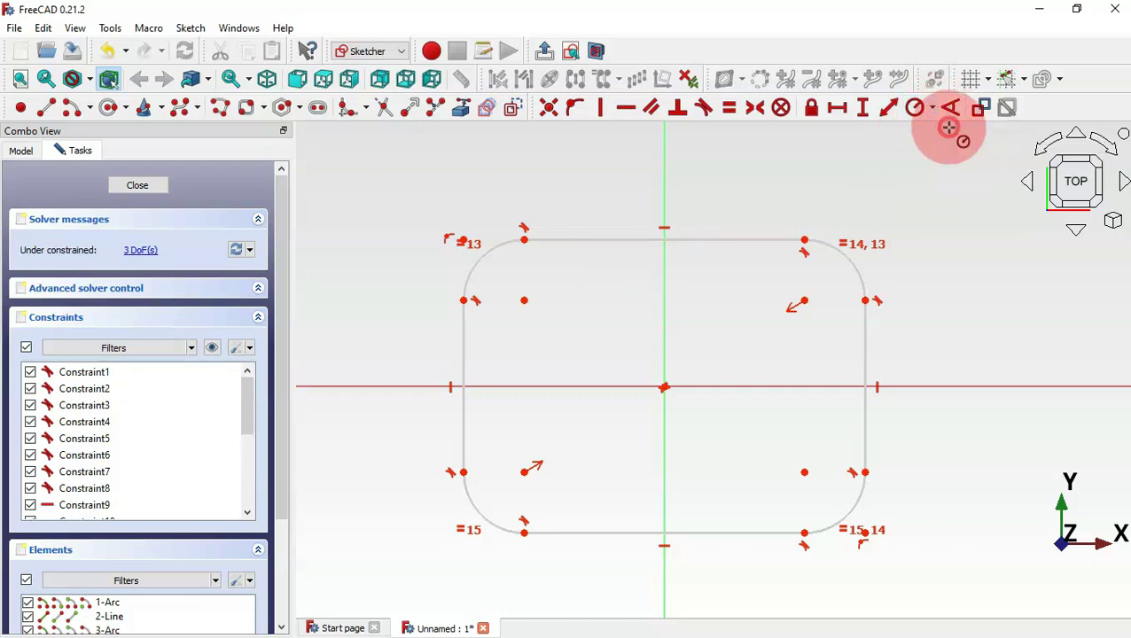
click(853, 259)
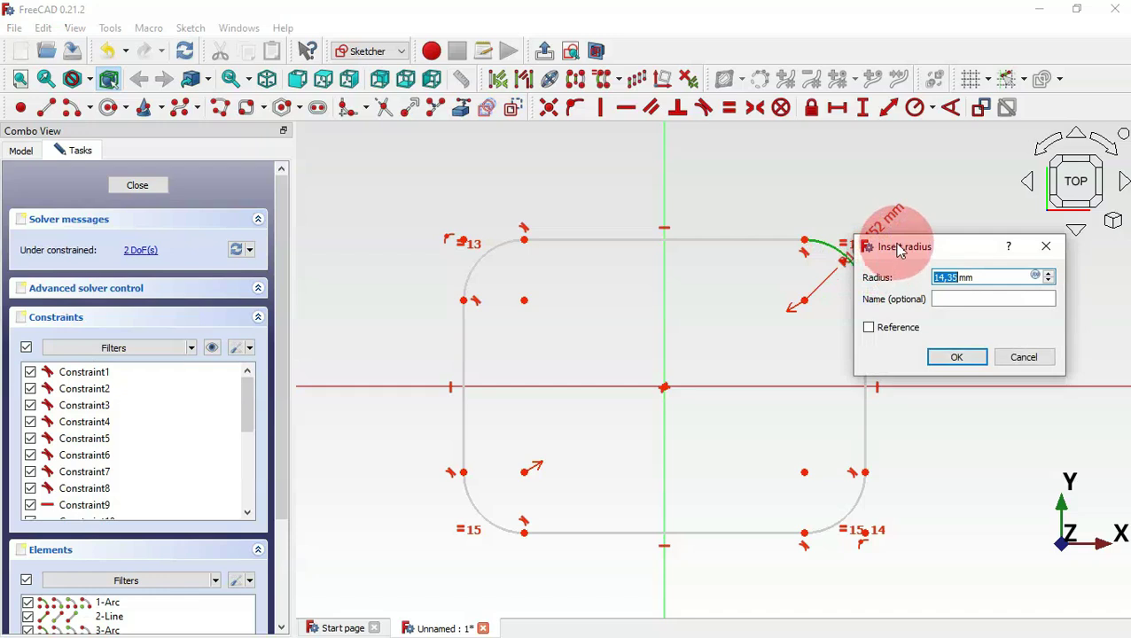
drag(897, 245, 823, 210)
key(Return)
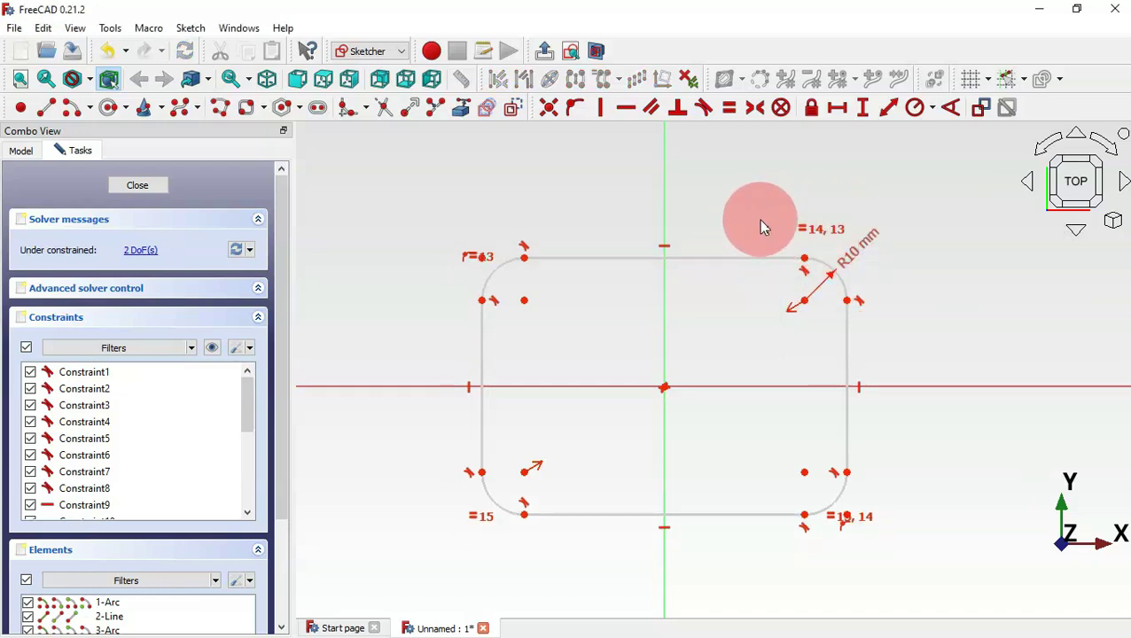
- Constrain the rounded rectangle's upper horizontal edge and right vertical edge to equal length
click(729, 107)
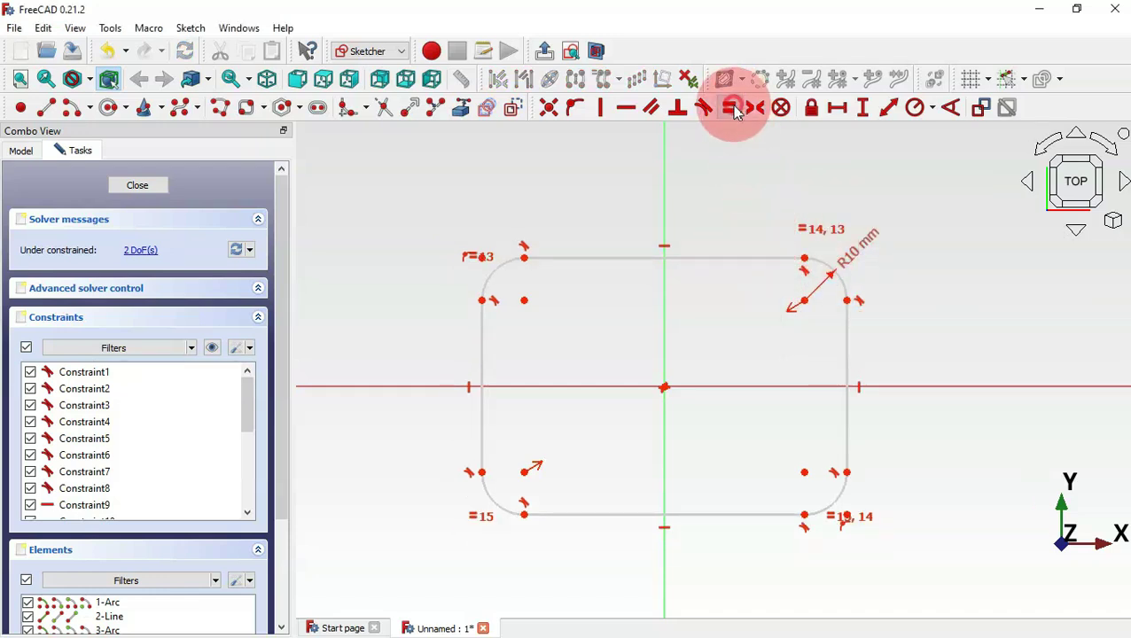
click(694, 257)
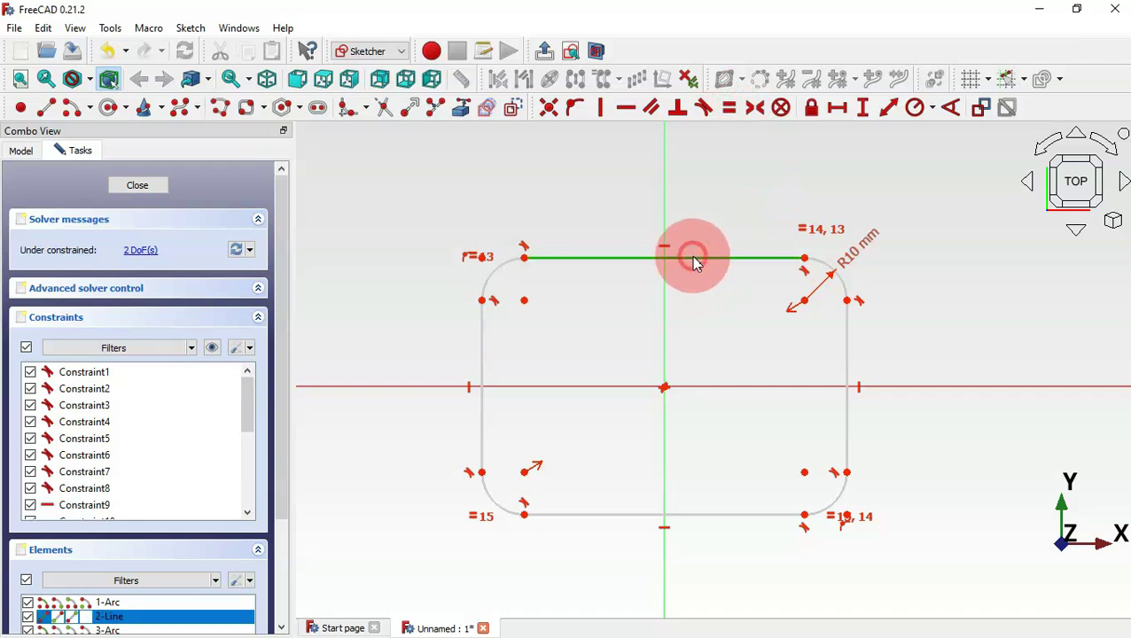
click(849, 349)
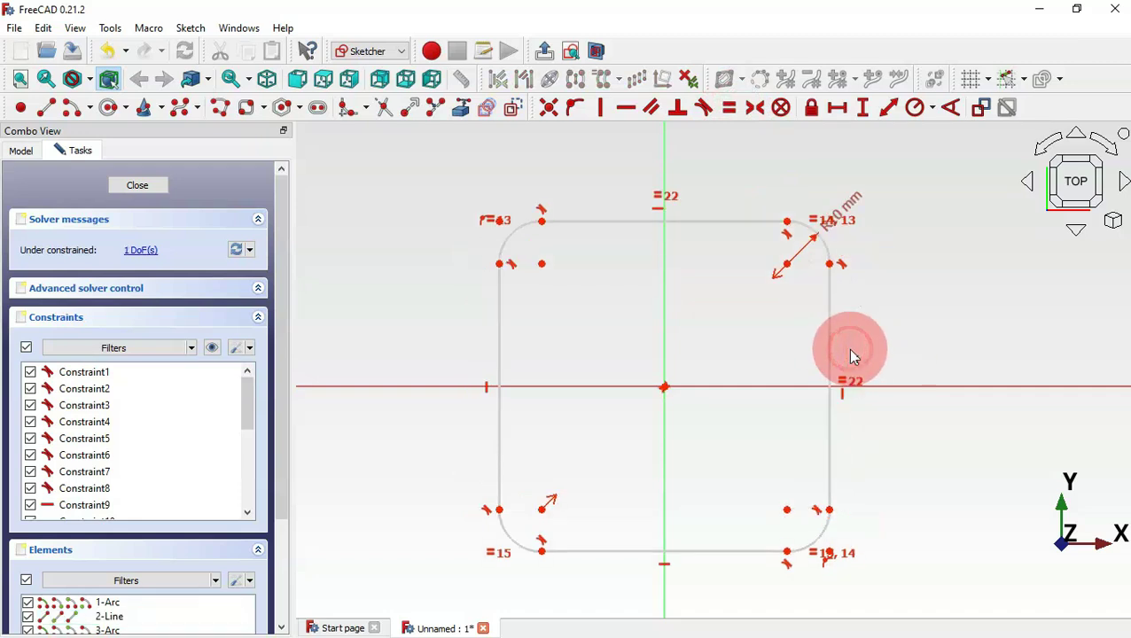
- Constrain the upper edge's horizontal length to 60 mm and leave the sketch
click(838, 108)
click(704, 221)
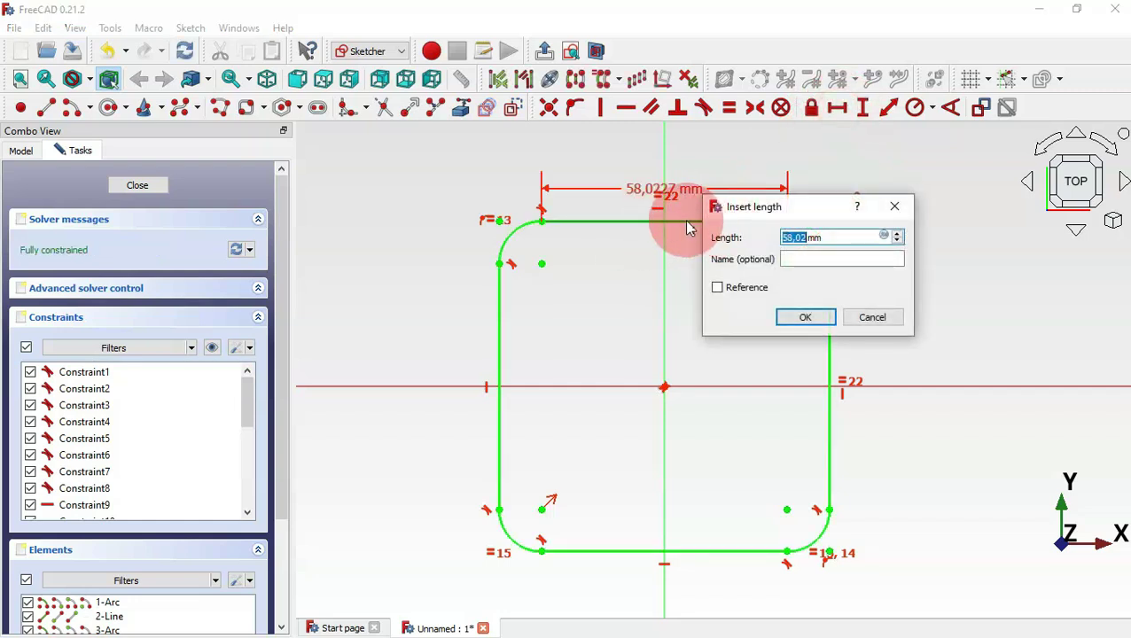
drag(744, 212, 679, 149)
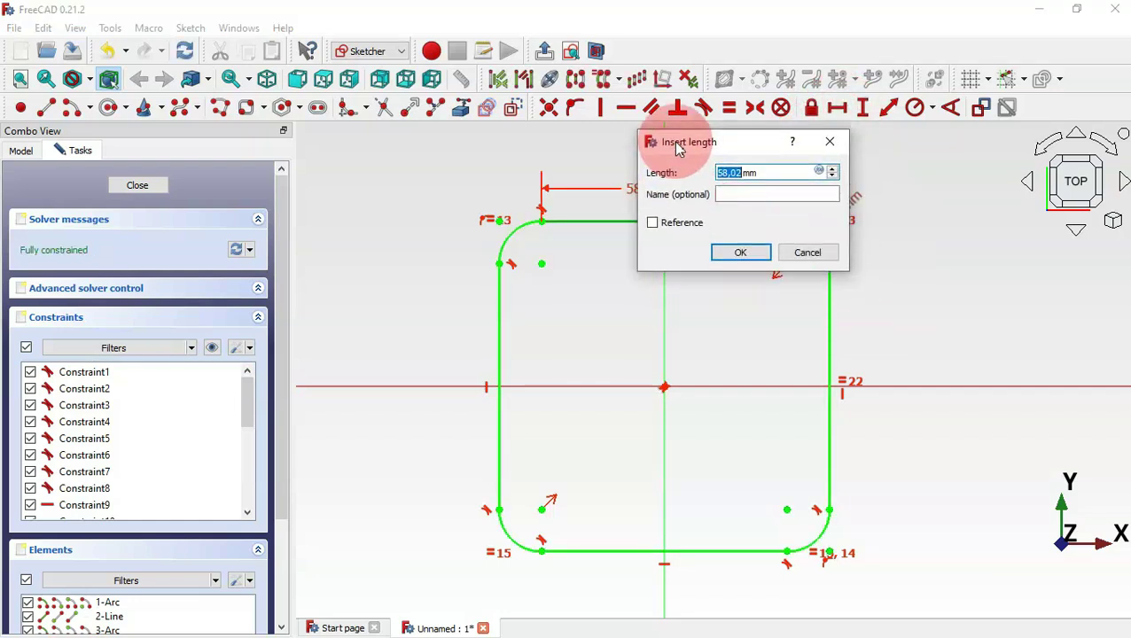
text(60)
key(Return)
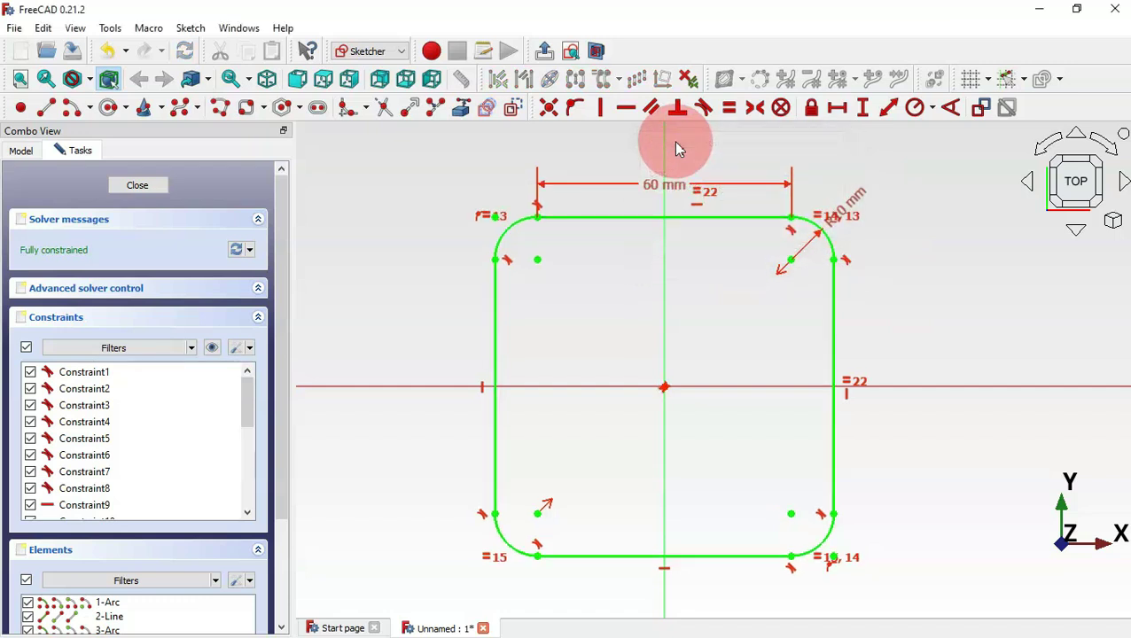
click(545, 55)
click(528, 192)
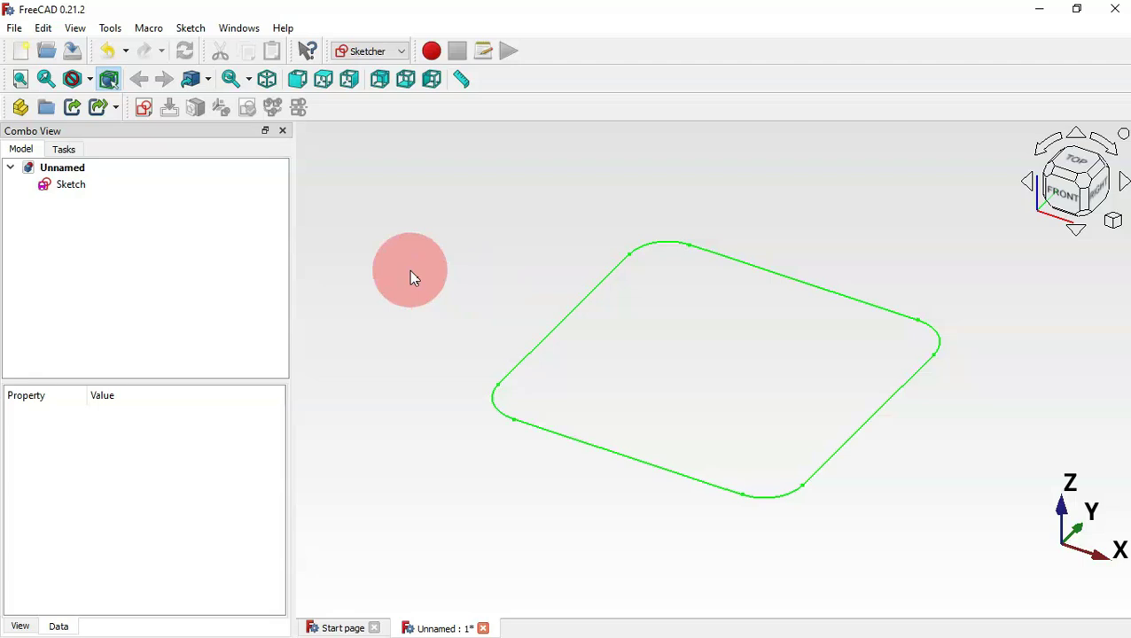
- Copy the finished rounded-square sketch and paste three duplicates of it into the document
click(75, 190)
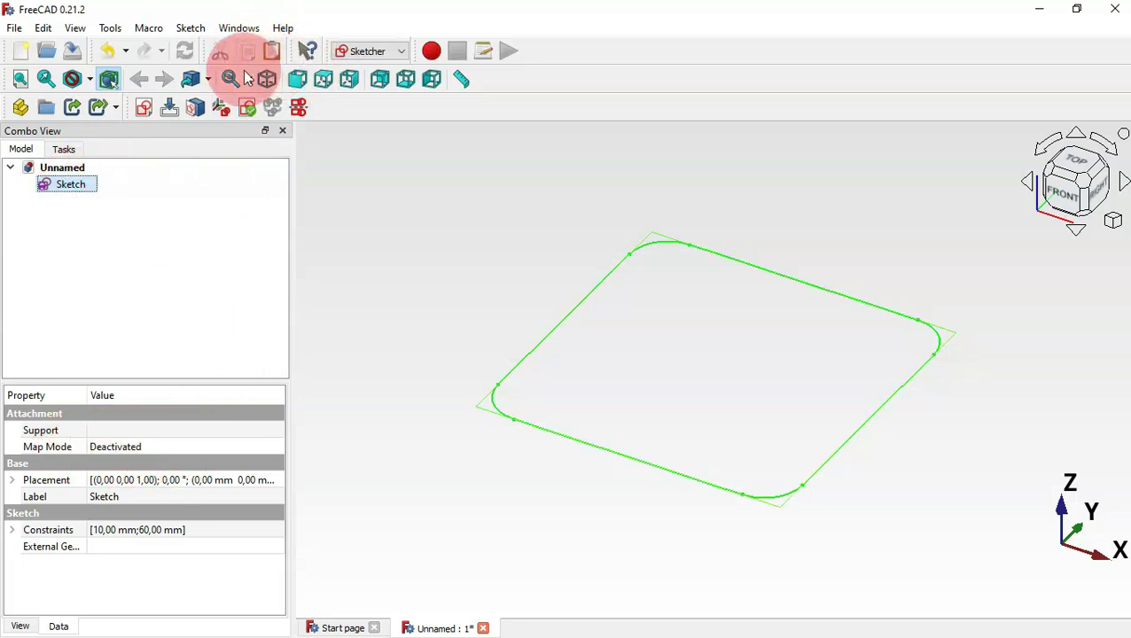
click(80, 193)
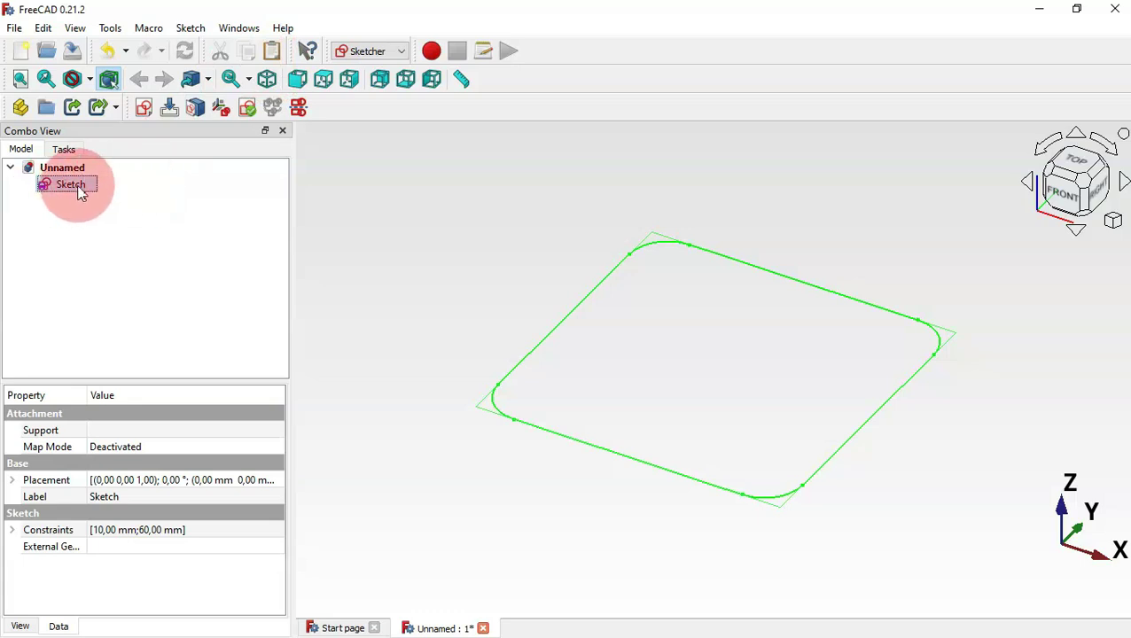
click(274, 53)
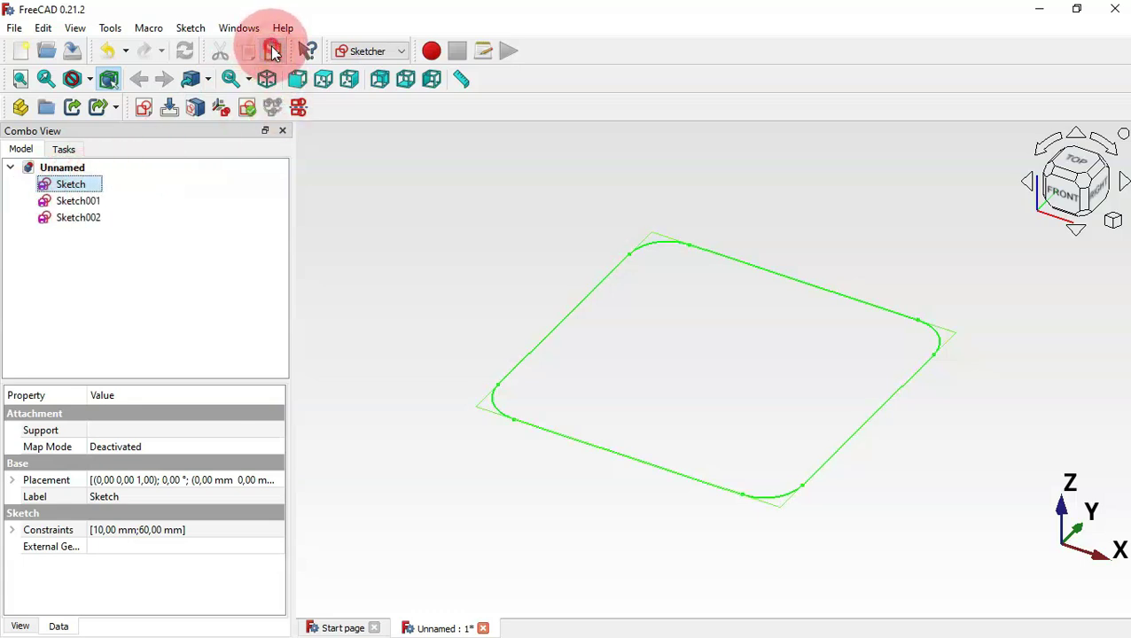
click(274, 54)
click(147, 272)
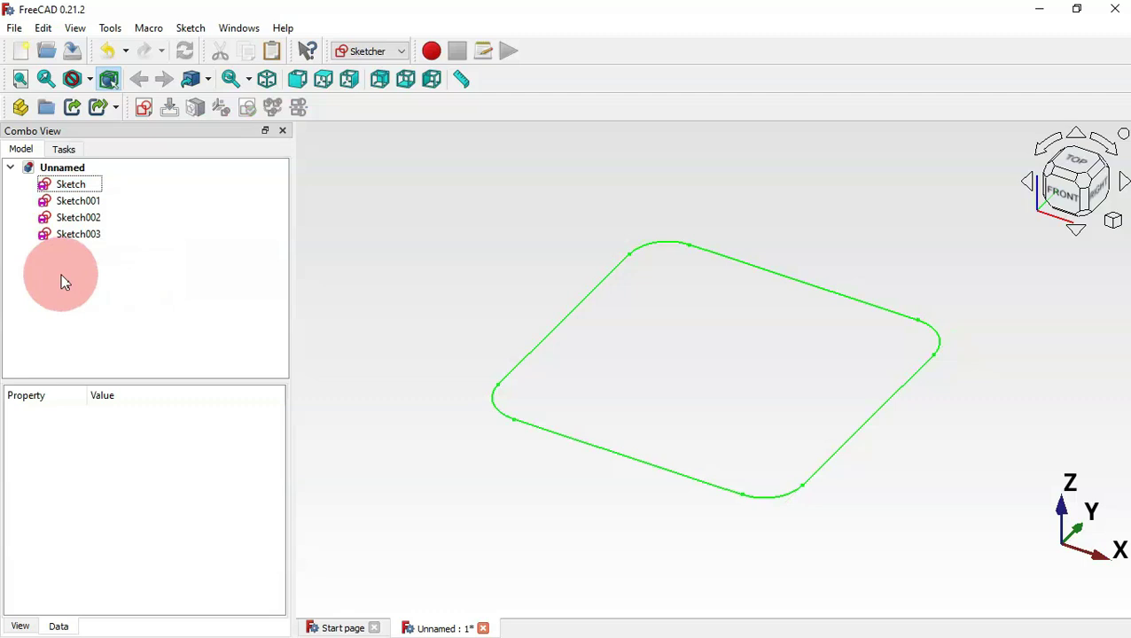
click(68, 234)
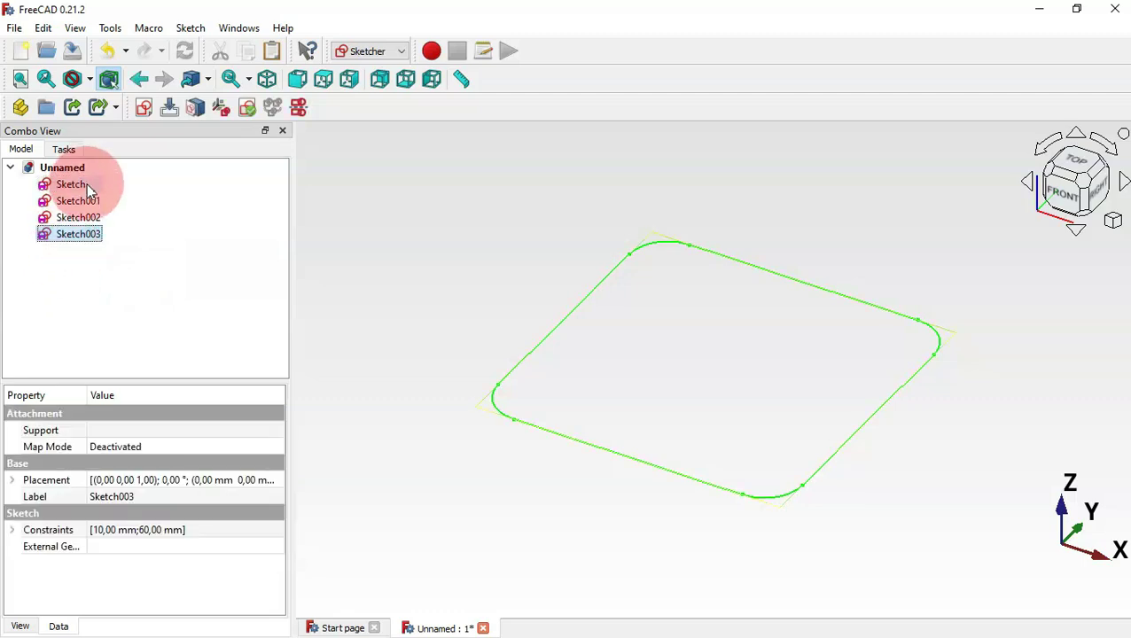
click(193, 283)
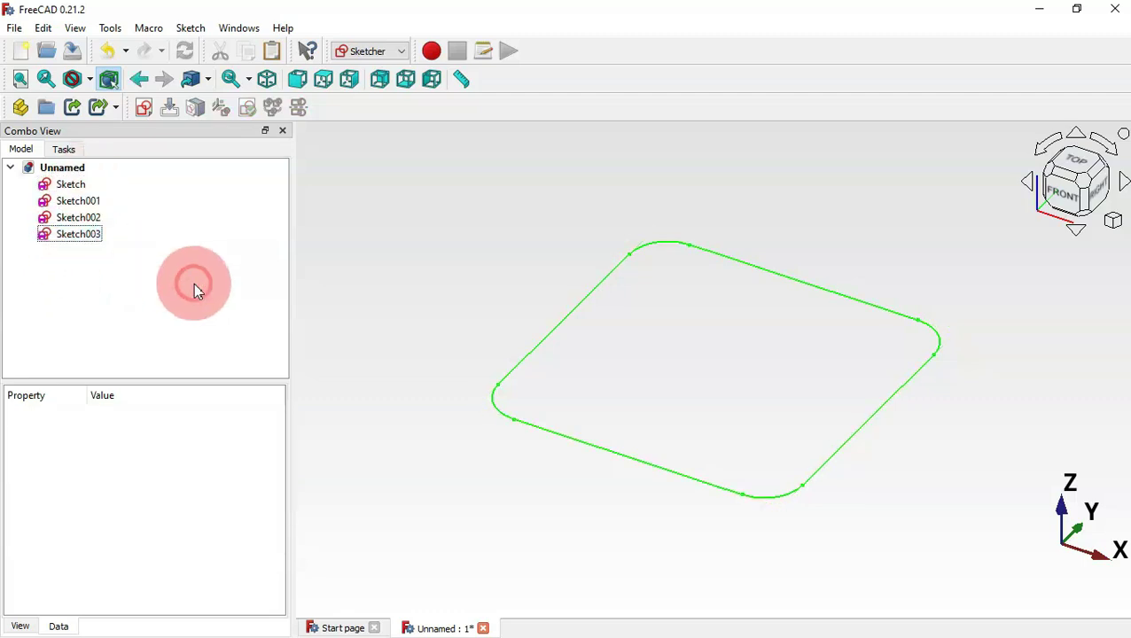
- Set the Z position of Sketch001's placement to 10 mm
click(85, 205)
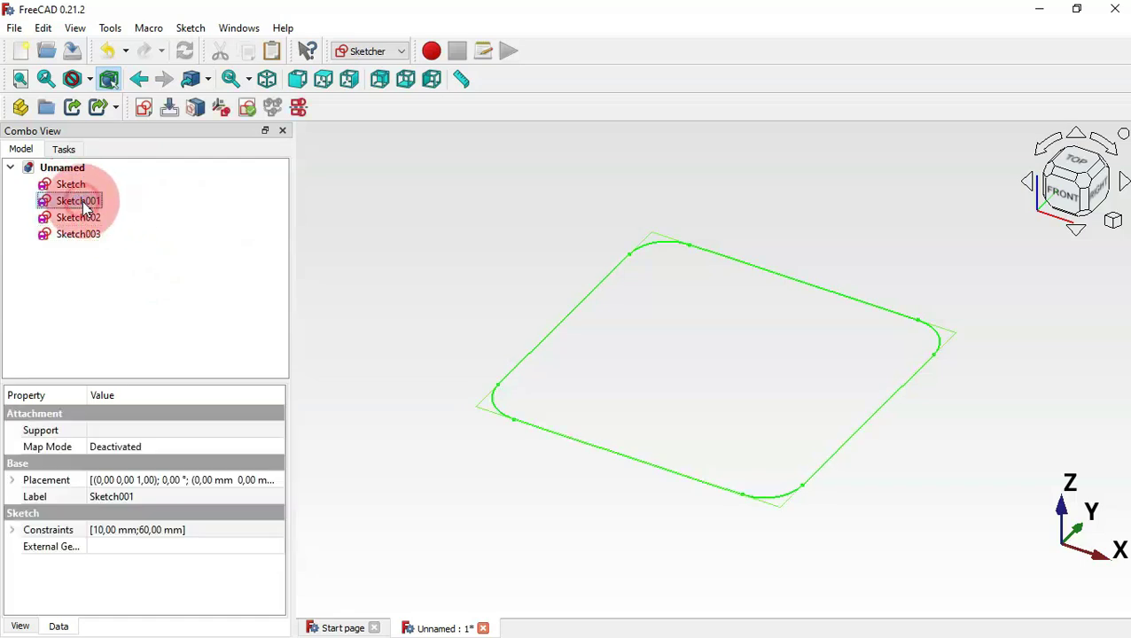
click(13, 479)
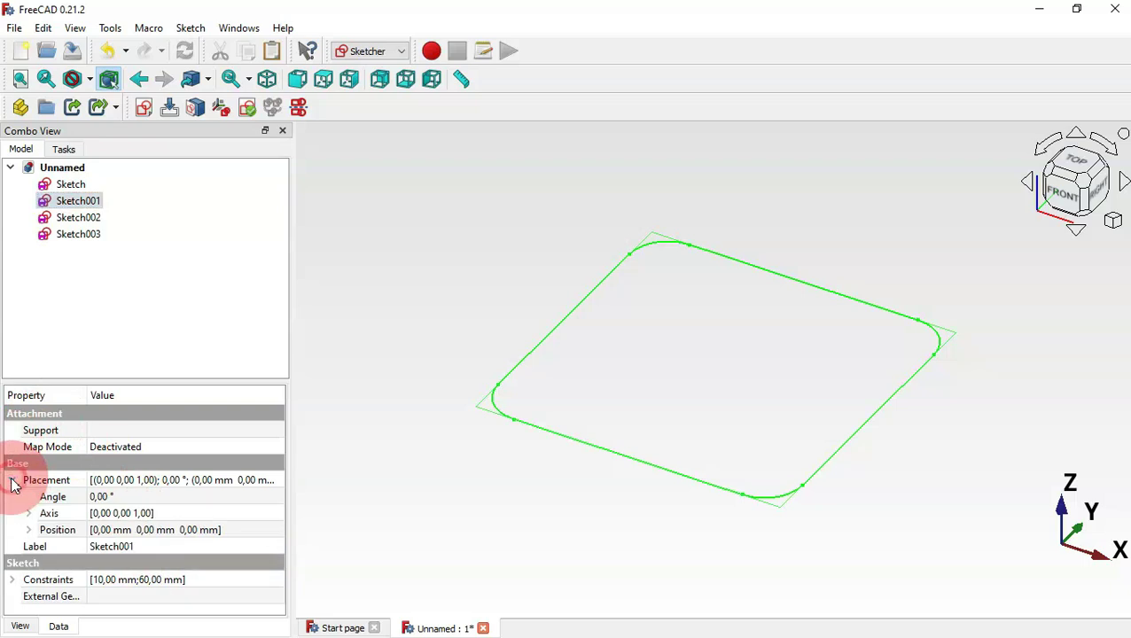
click(29, 530)
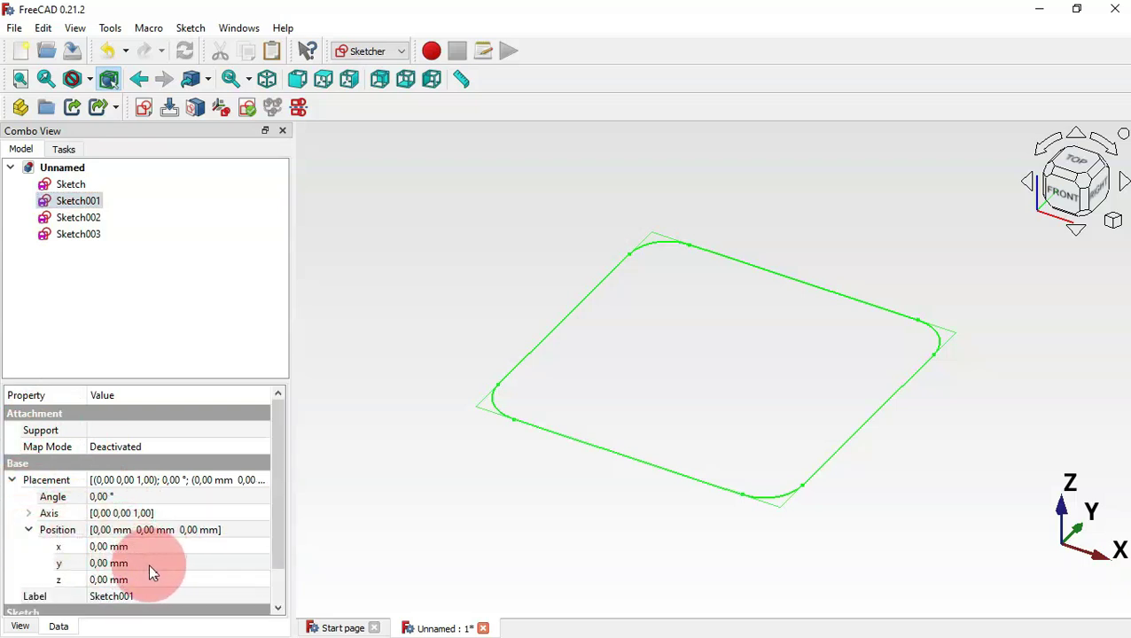
click(172, 581)
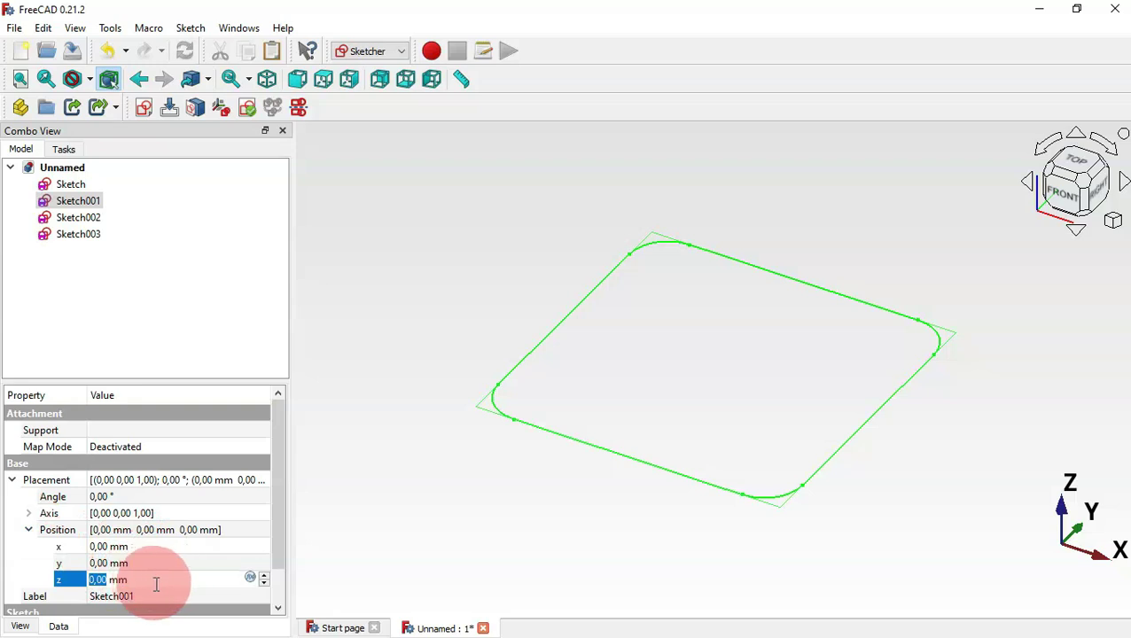
text(10)
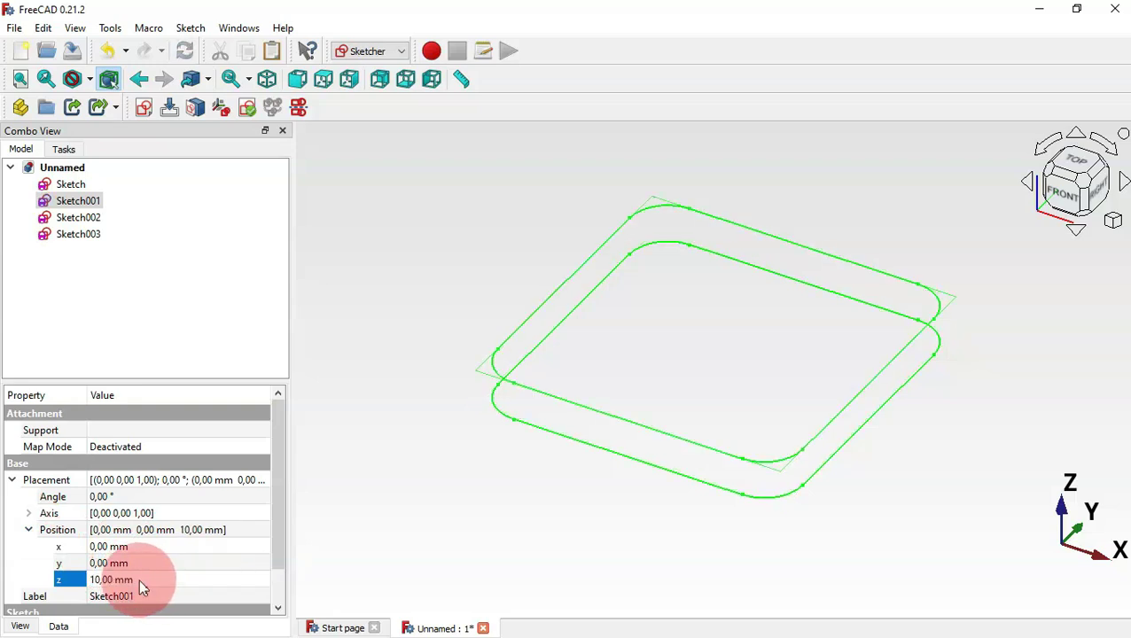
- Raise Sketch002 by setting its placement Z position to 35 mm
click(84, 222)
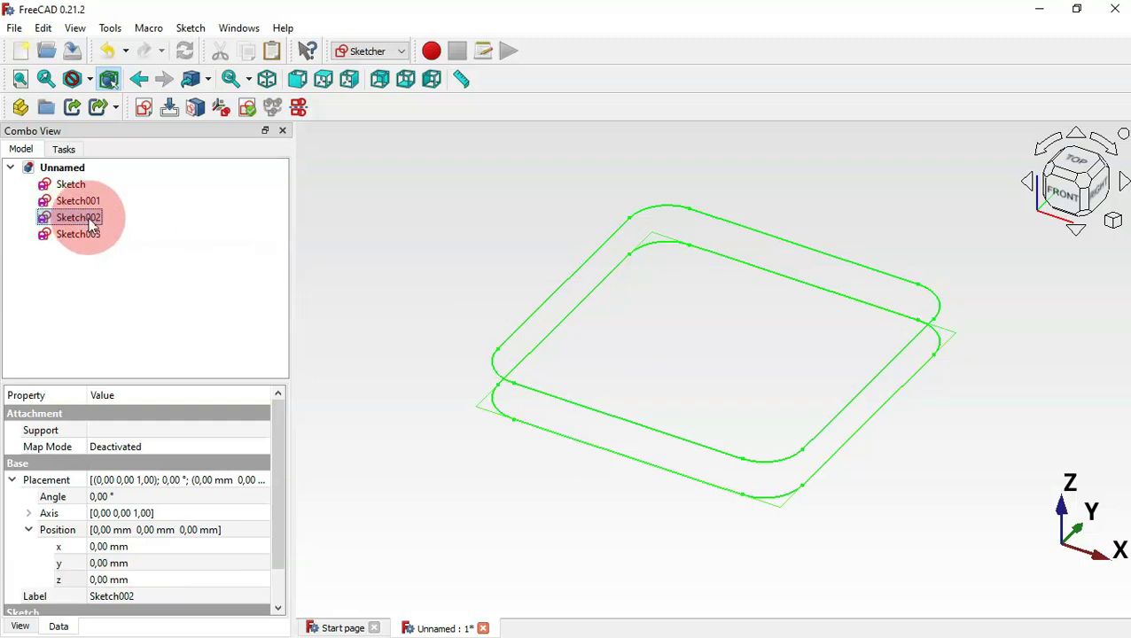
click(168, 582)
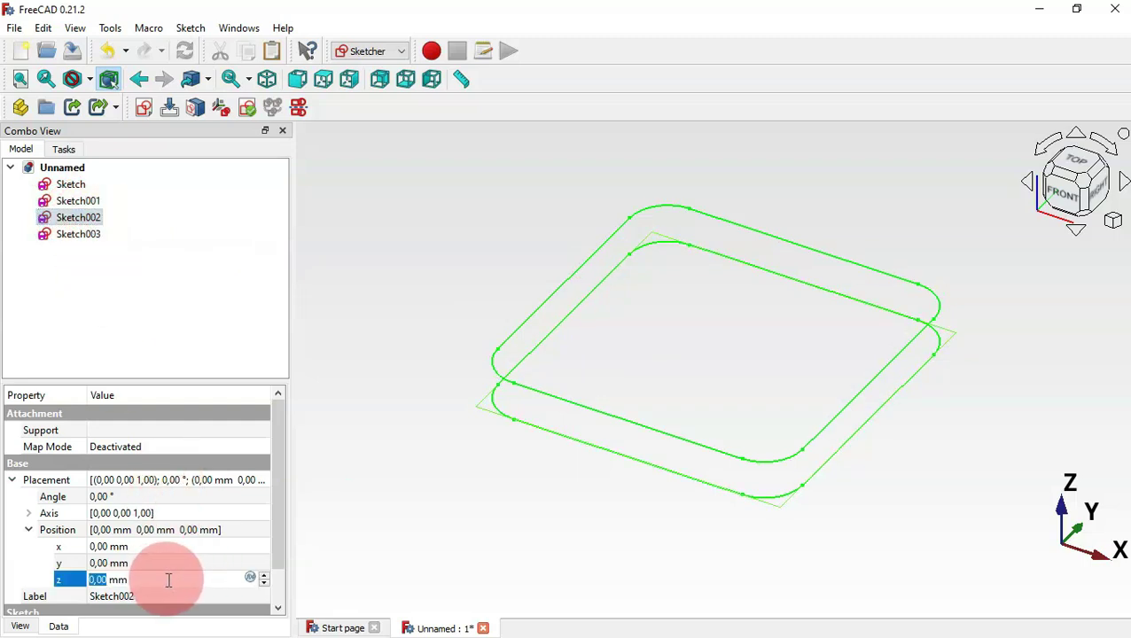
text(35)
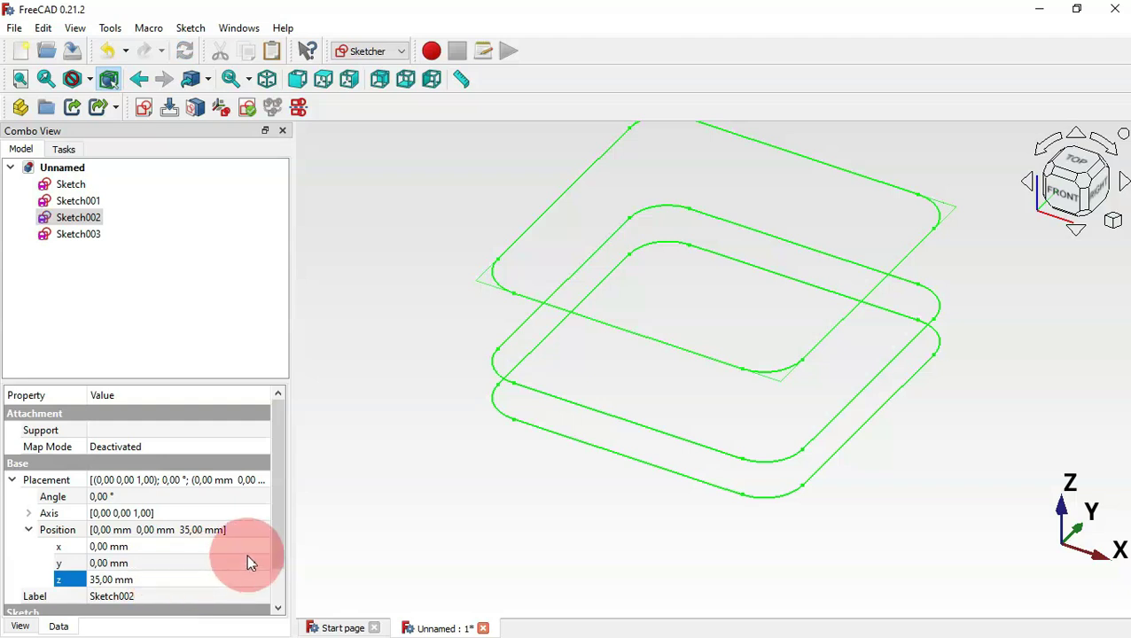
- Set Sketch003's placement Z position to 50 mm and deselect it
click(74, 234)
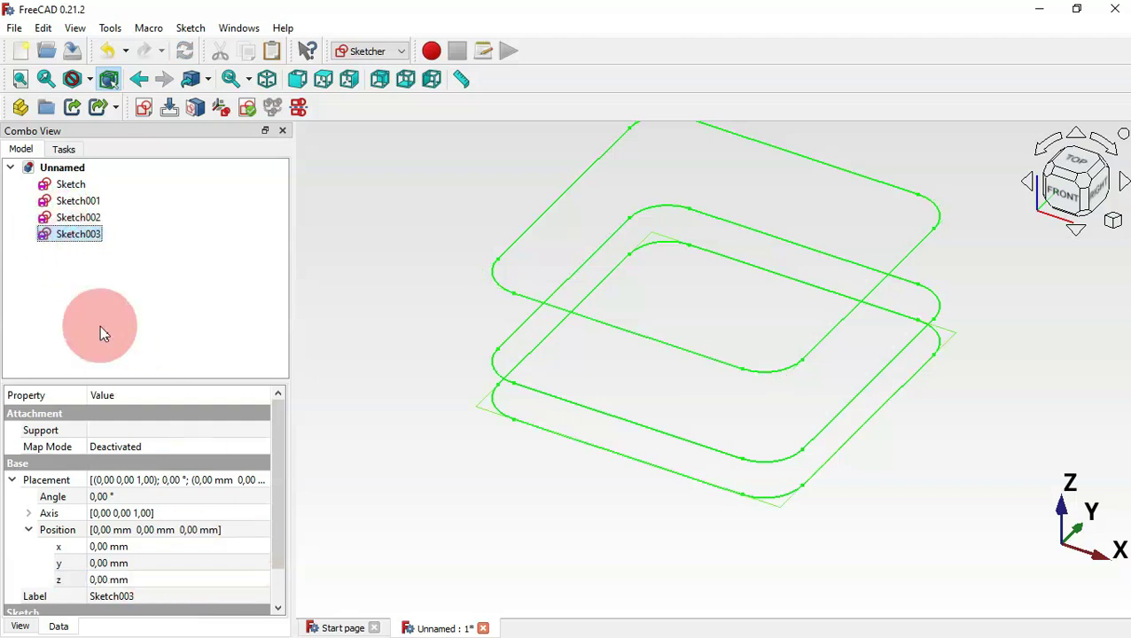
click(210, 580)
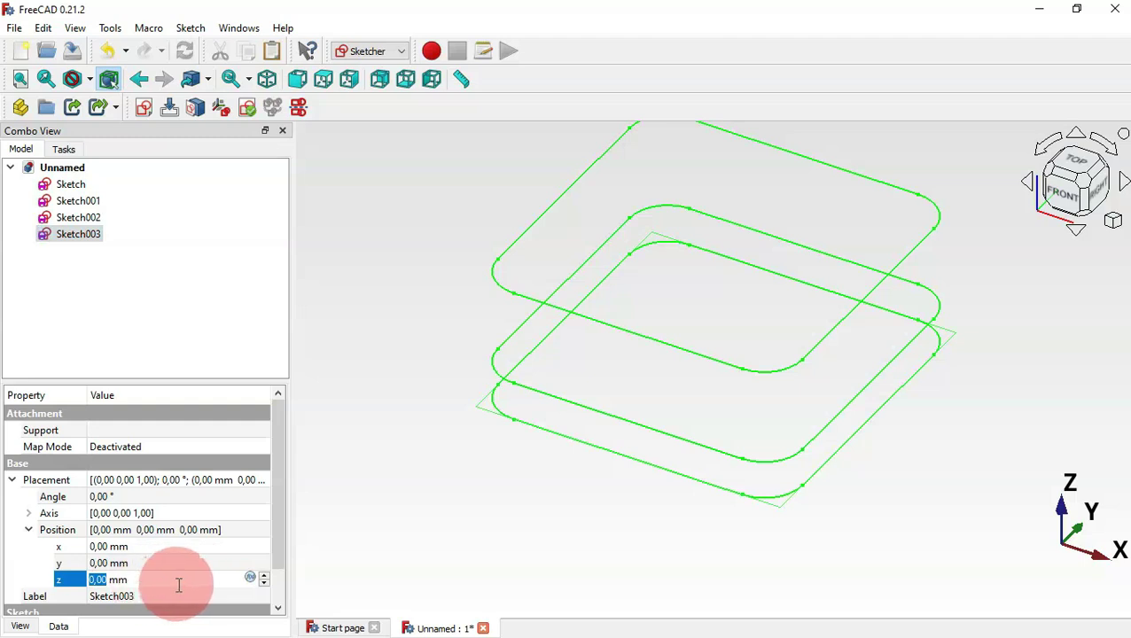
text(50)
key(Return)
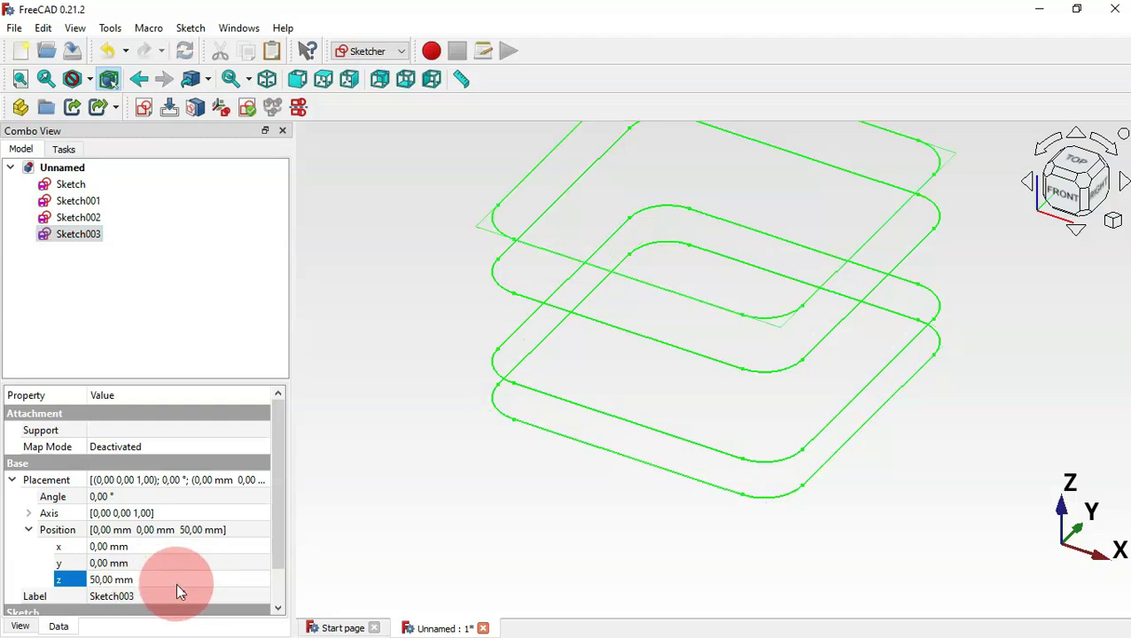
click(456, 501)
key(0)
mouse_move(541, 511)
mouse_down()
mouse_move(639, 408)
mouse_move(541, 441)
mouse_move(563, 444)
mouse_move(419, 402)
mouse_move(669, 462)
mouse_move(593, 473)
mouse_up()
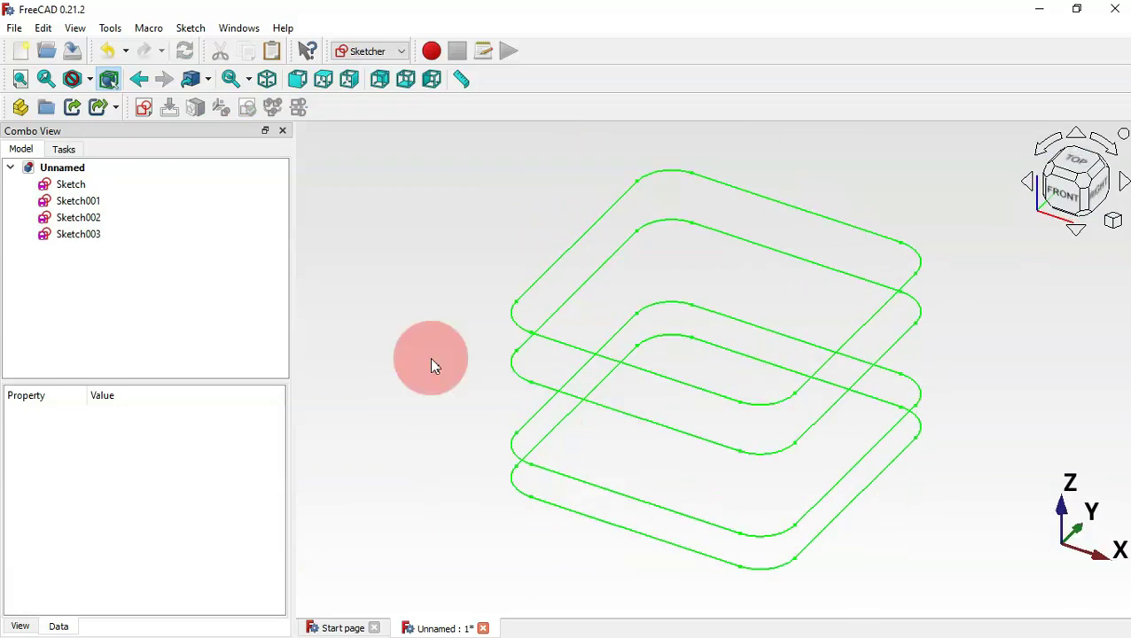
- Reduce the 60 mm horizontal length constraint in Sketch002 to make its rounded square smaller, and leave the sketch
click(78, 222)
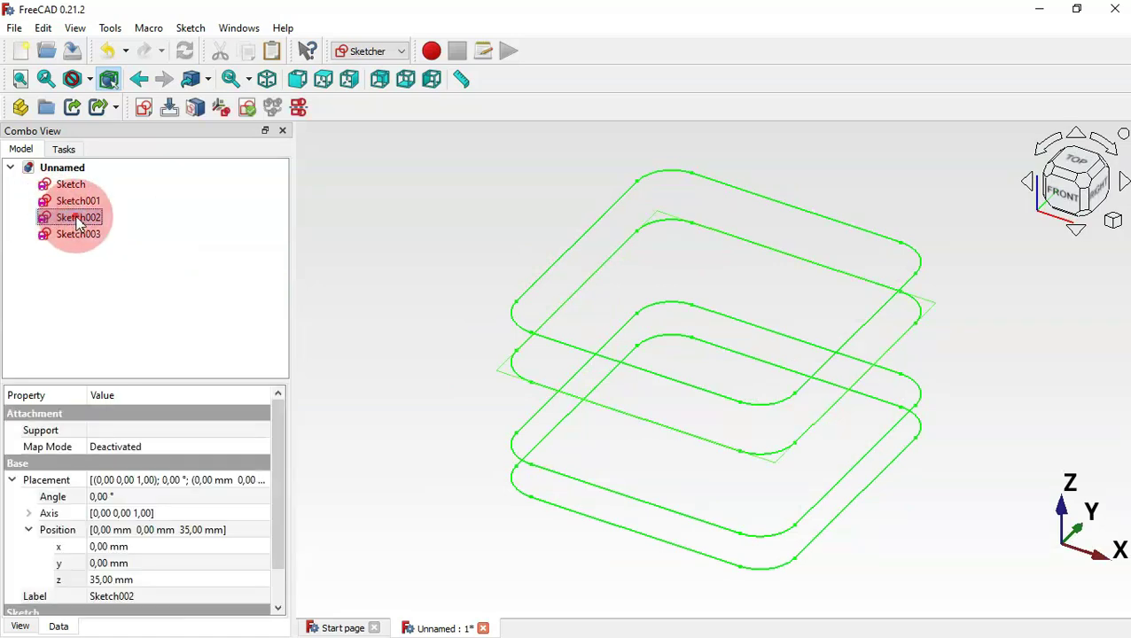
double_click(78, 221)
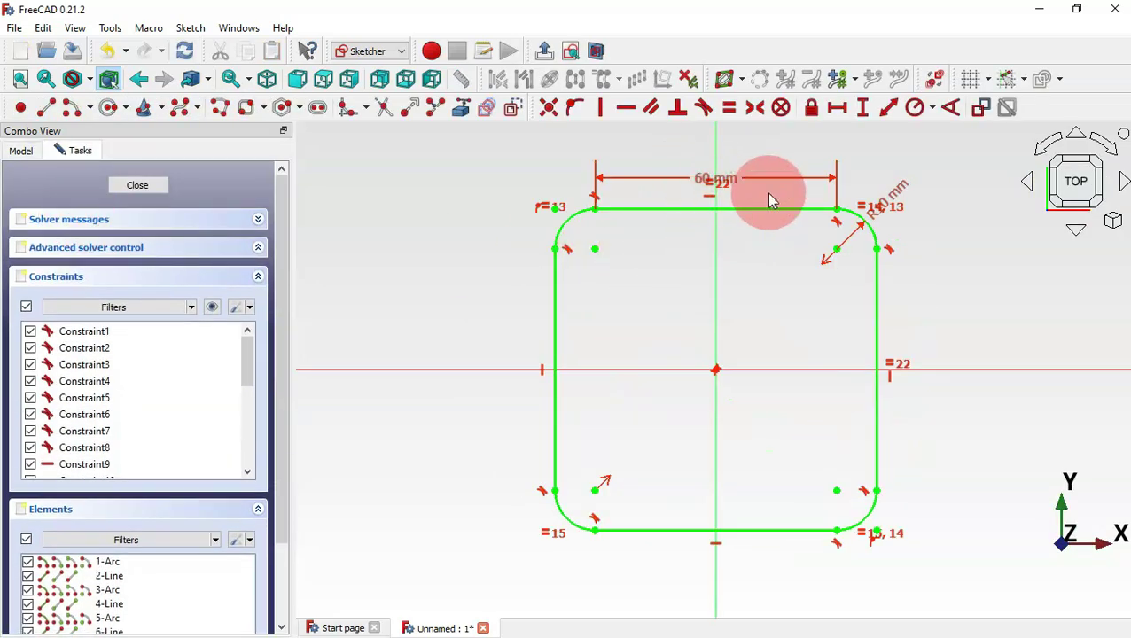
double_click(709, 181)
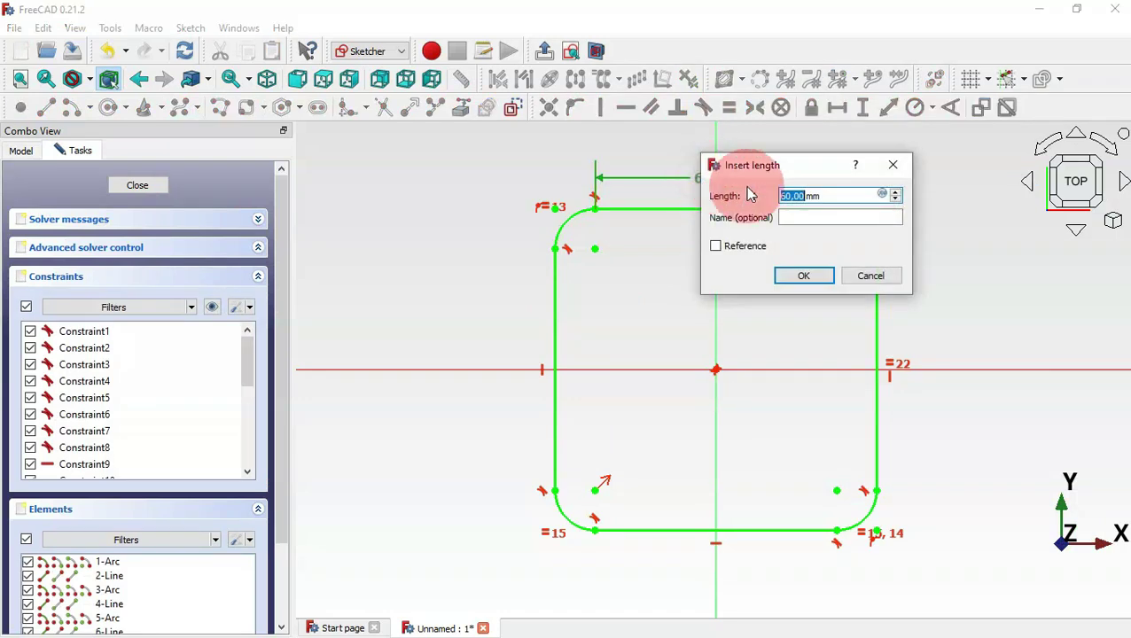
click(823, 275)
key(Escape)
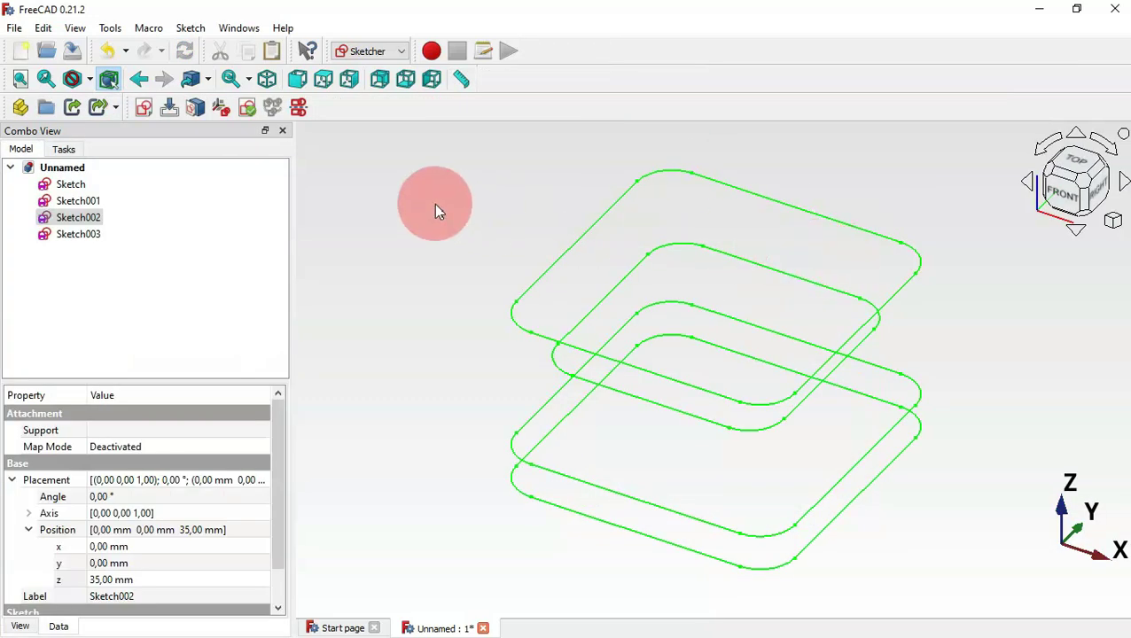
- Open Sketch003 for editing and delete all of its rounded-square geometry
click(78, 235)
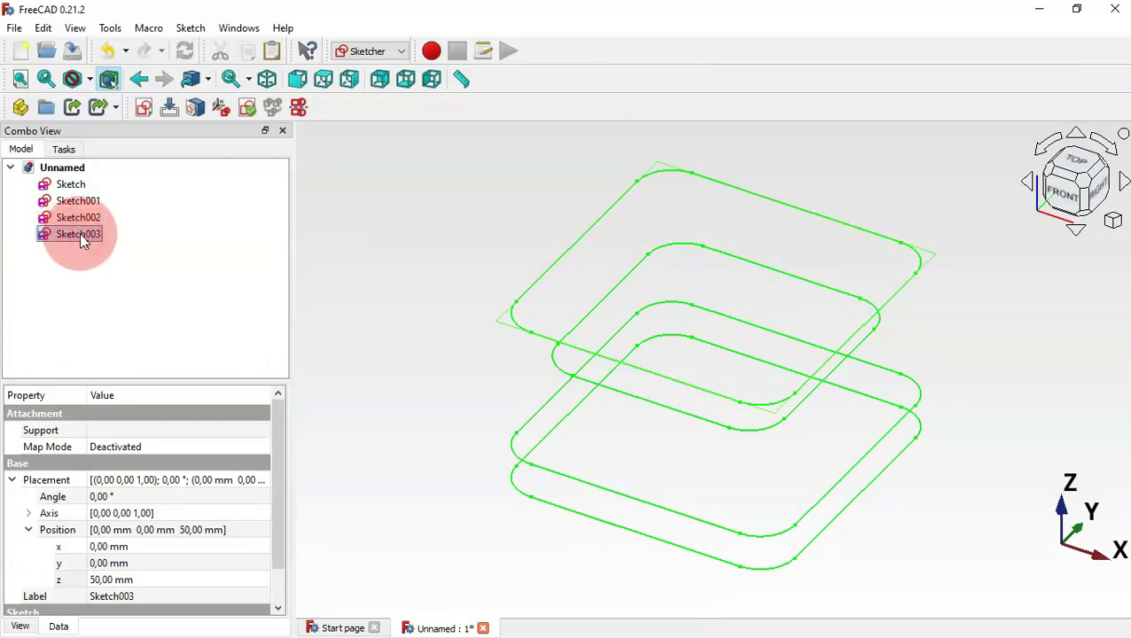
double_click(80, 233)
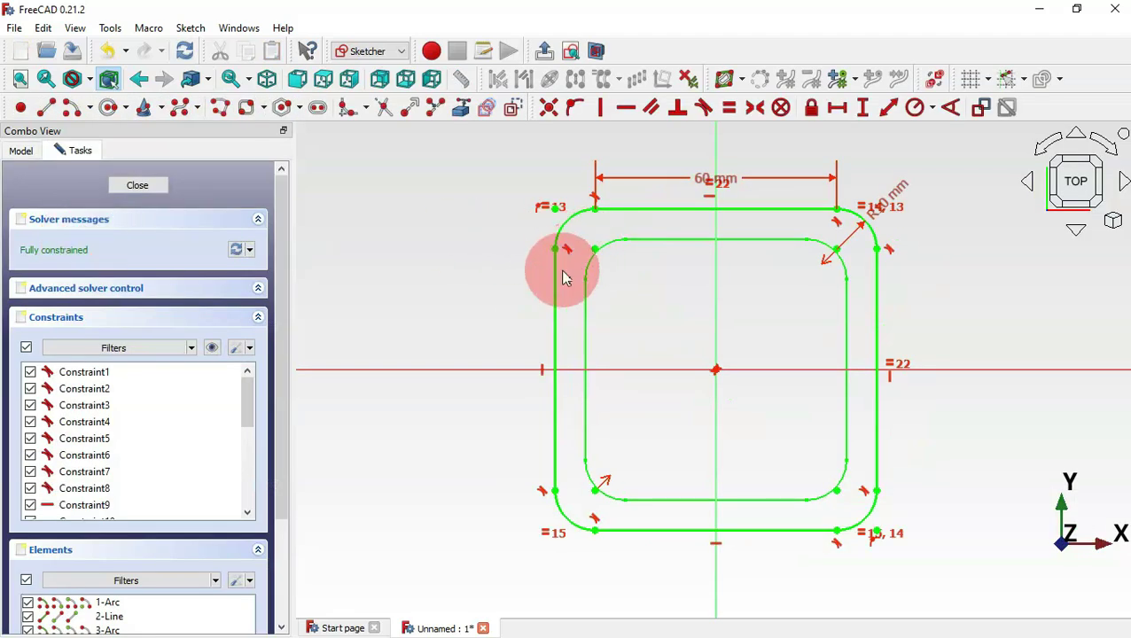
scroll(551, 317, down, 2)
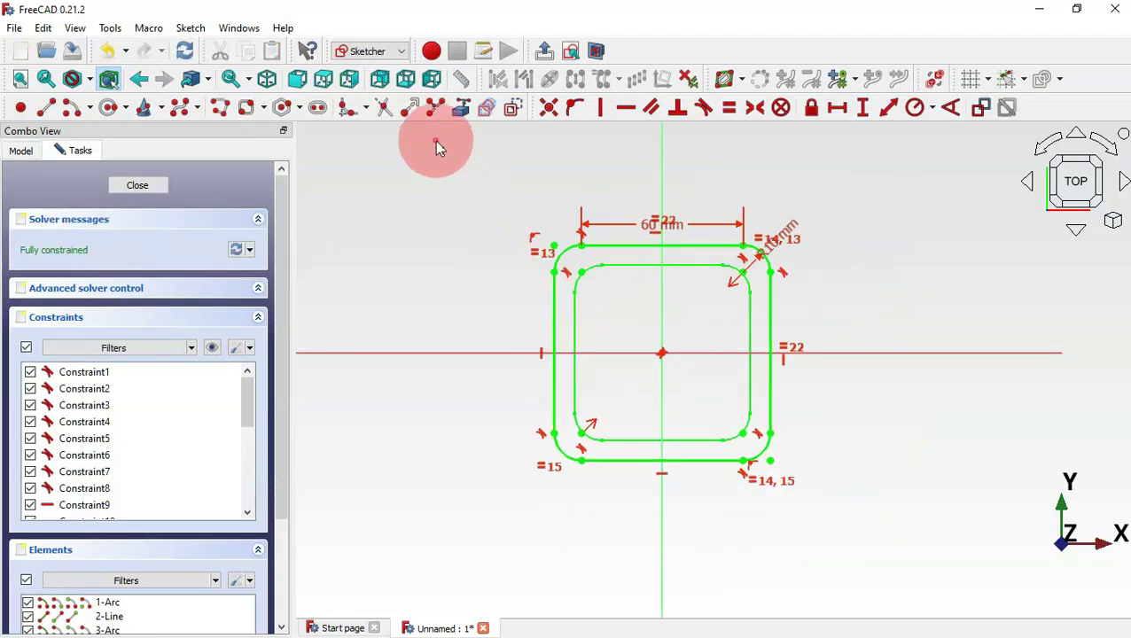
drag(434, 141, 860, 550)
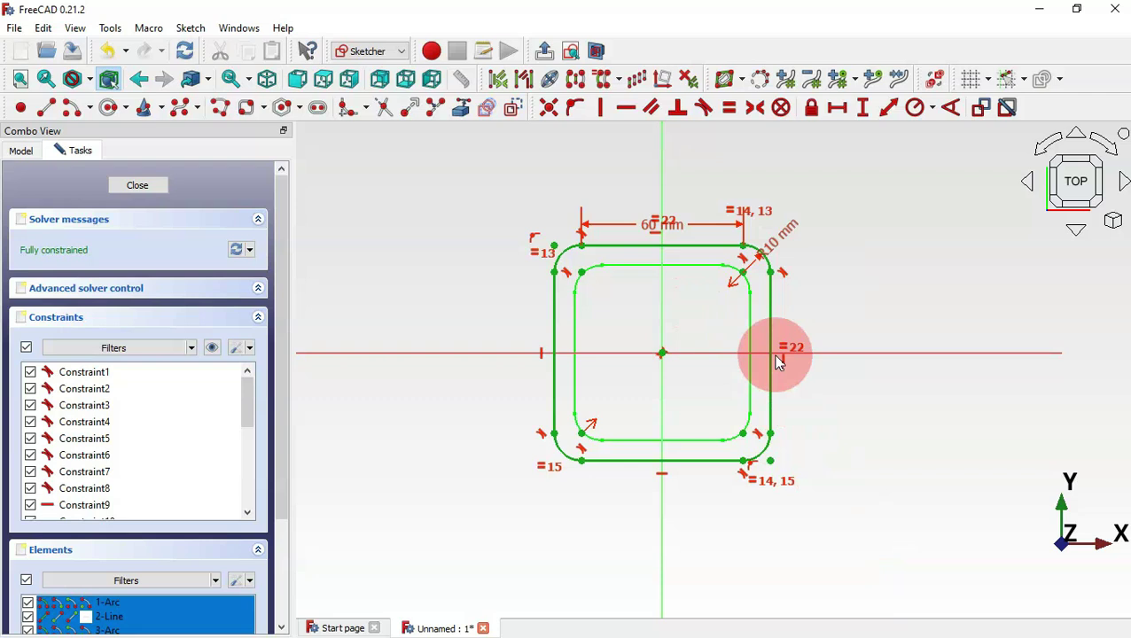
key(Delete)
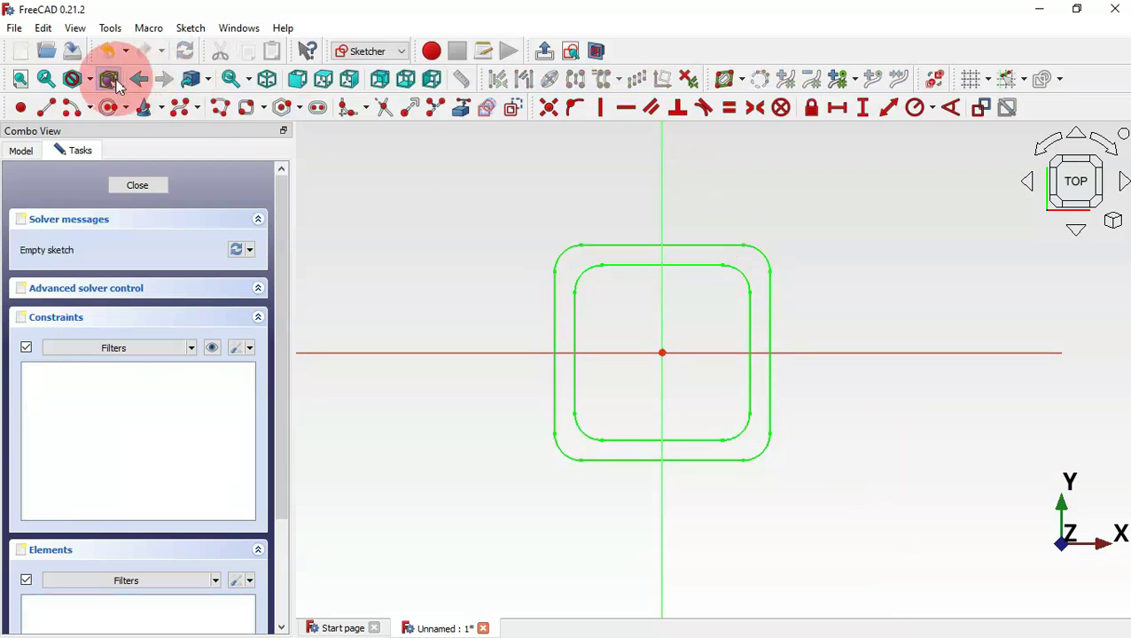
- Draw a circle about 169 mm in diameter centred on the origin in Sketch003
click(109, 108)
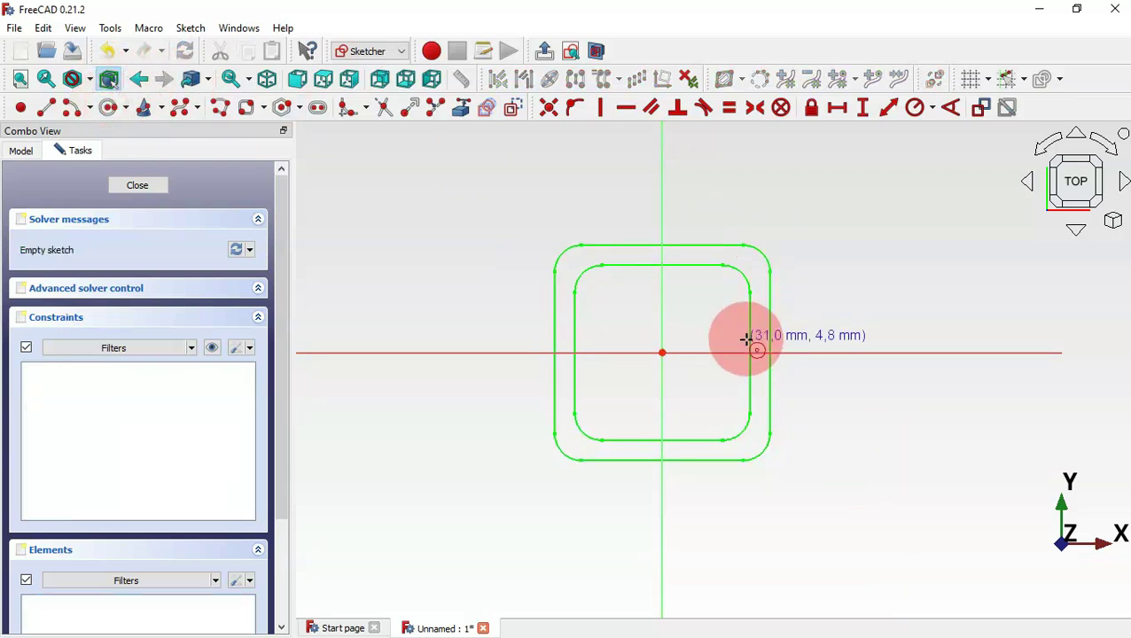
click(662, 353)
click(863, 459)
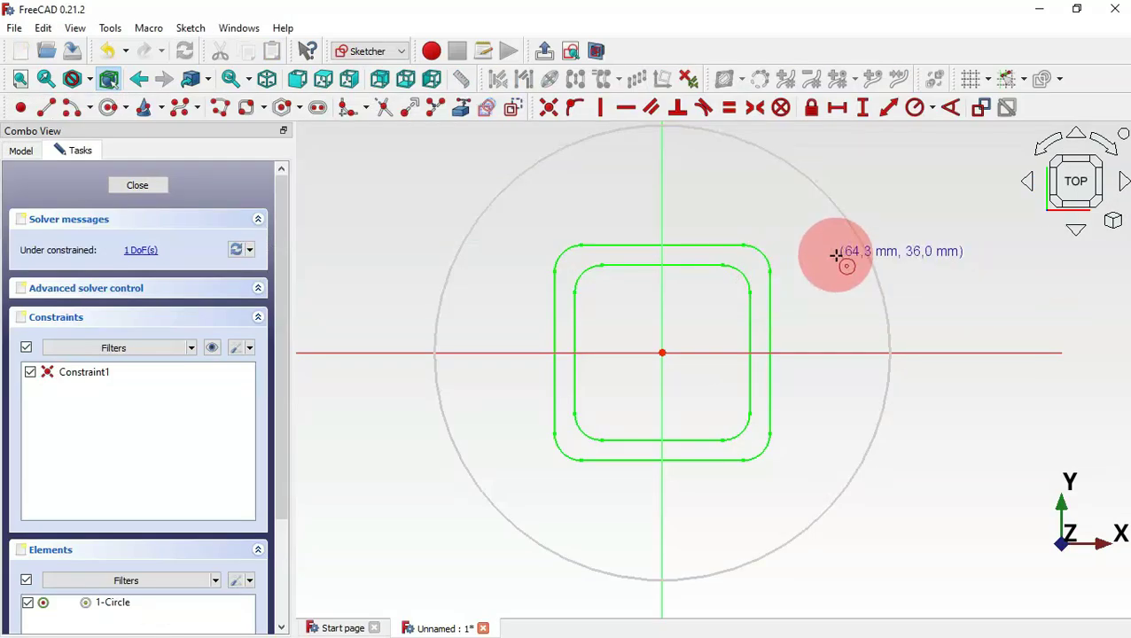
- Constrain the circle's diameter to 40 mm and leave the sketch
click(934, 111)
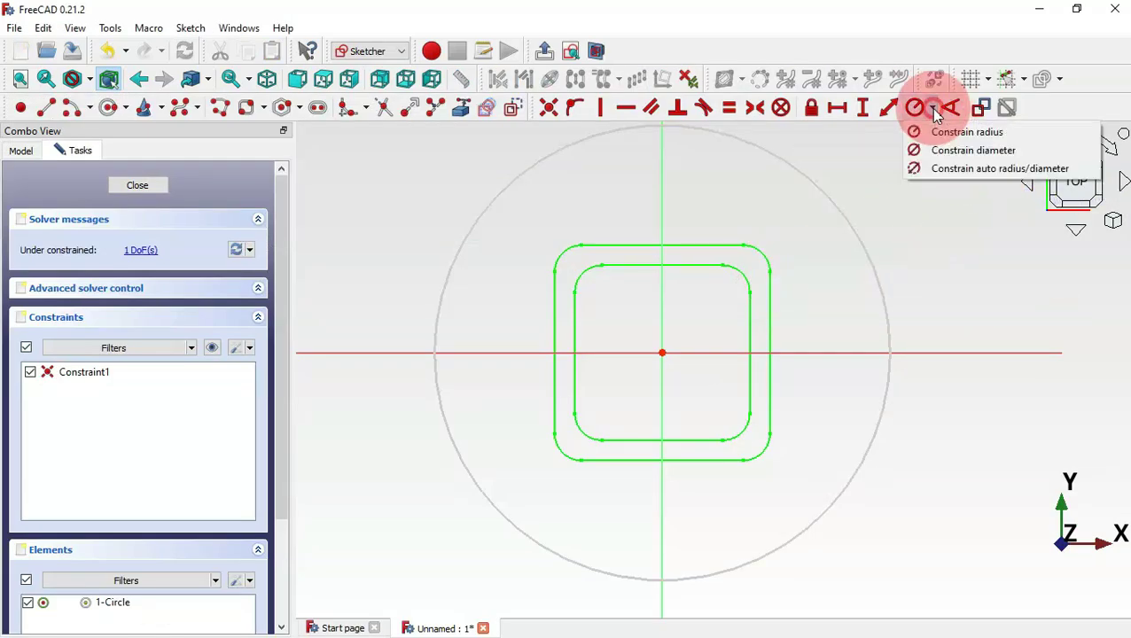
click(991, 151)
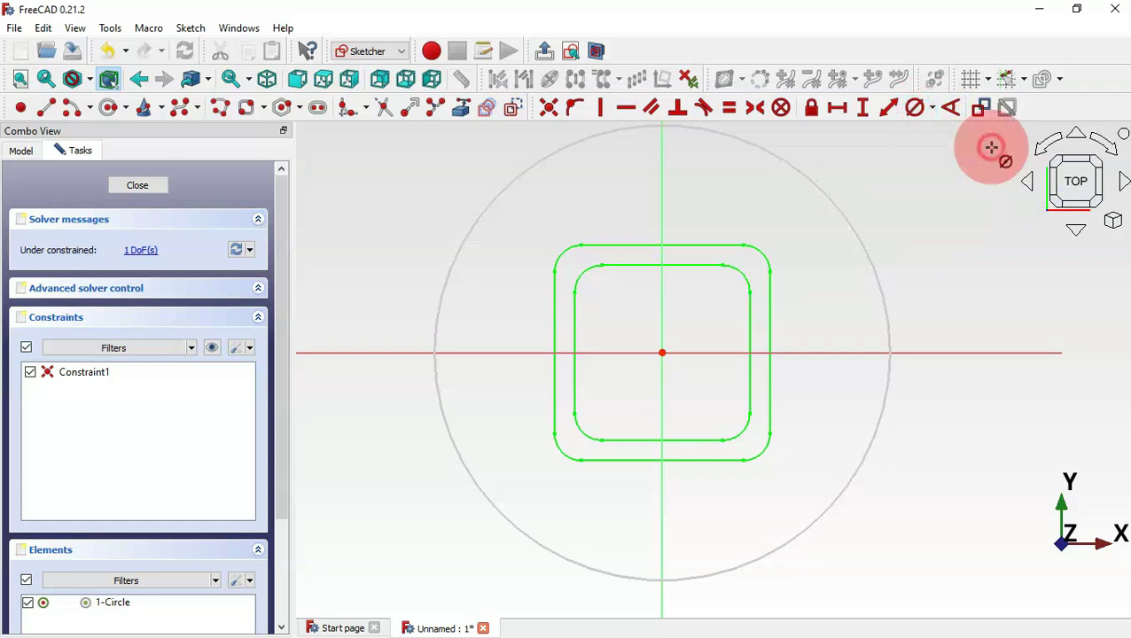
click(825, 191)
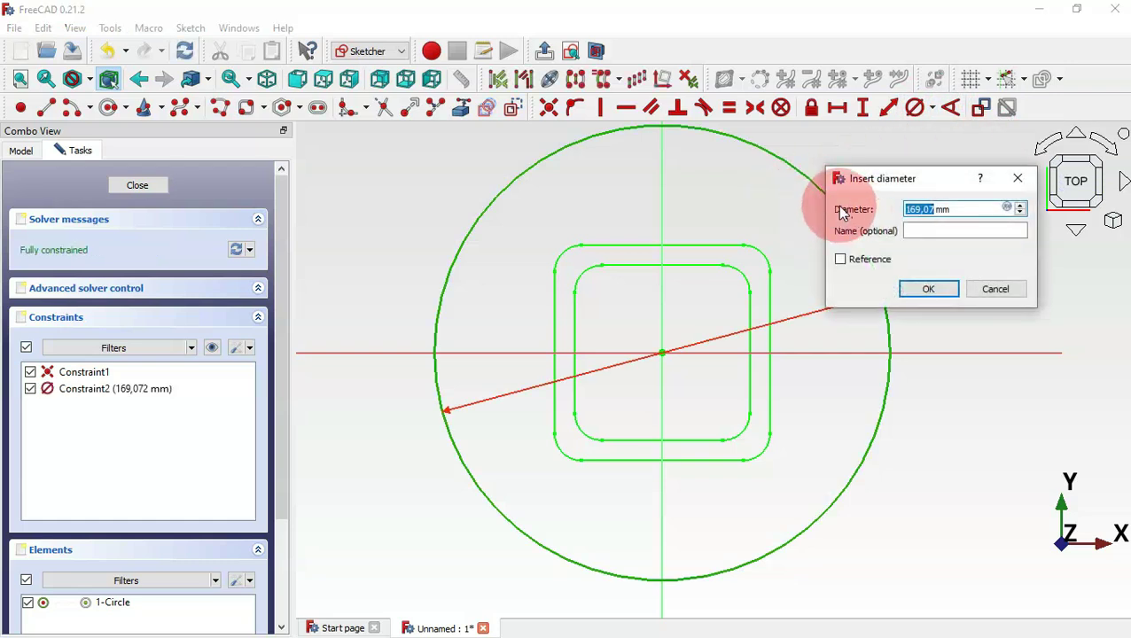
text(40)
key(Return)
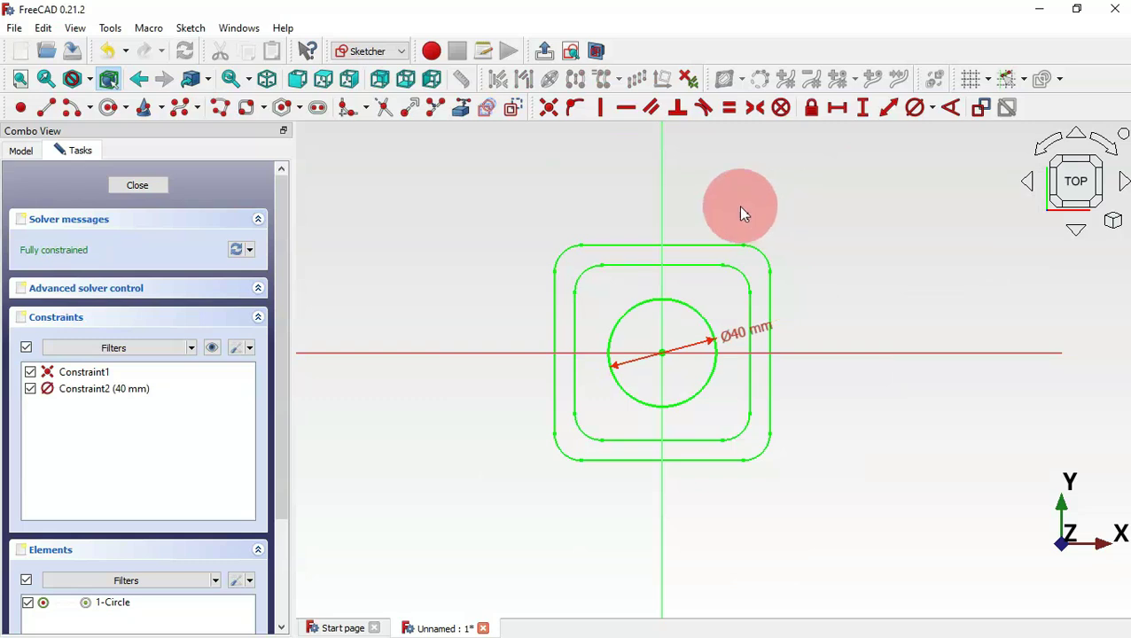
click(544, 52)
click(529, 164)
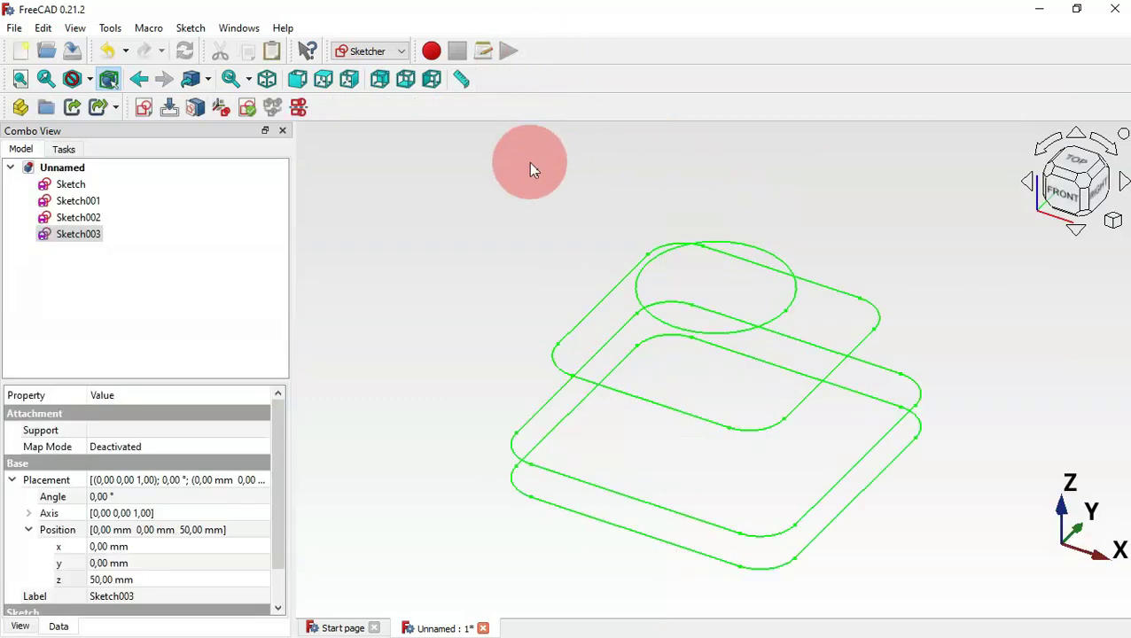
- Switch to the Part workbench and start a Loft using Sketch, Sketch001, Sketch002 and Sketch003 as profiles in that order
click(386, 52)
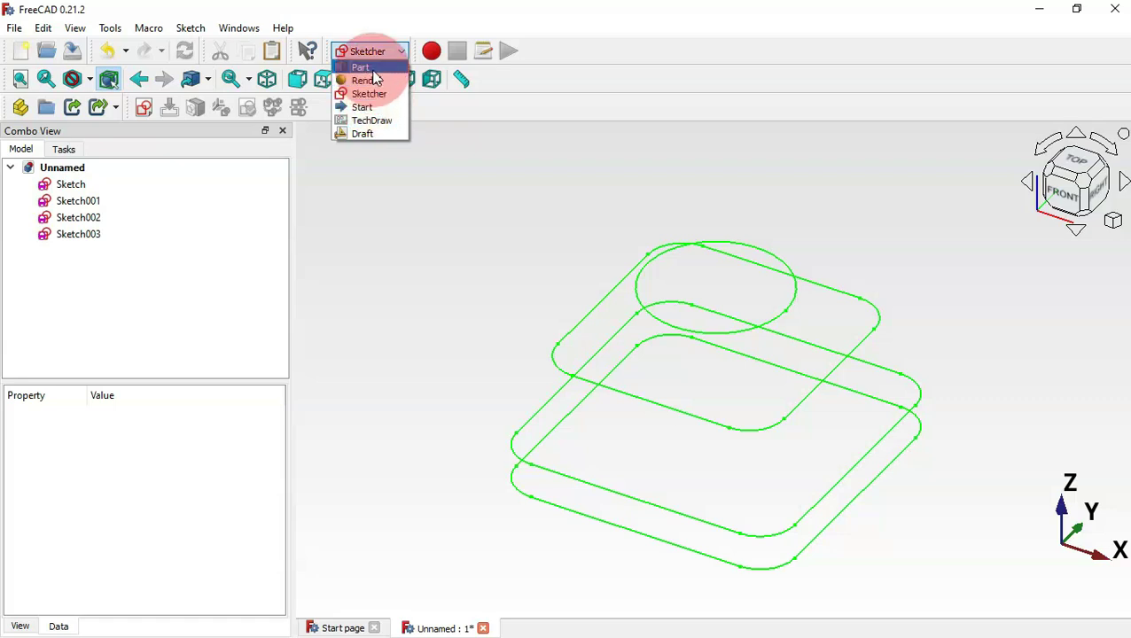
click(365, 68)
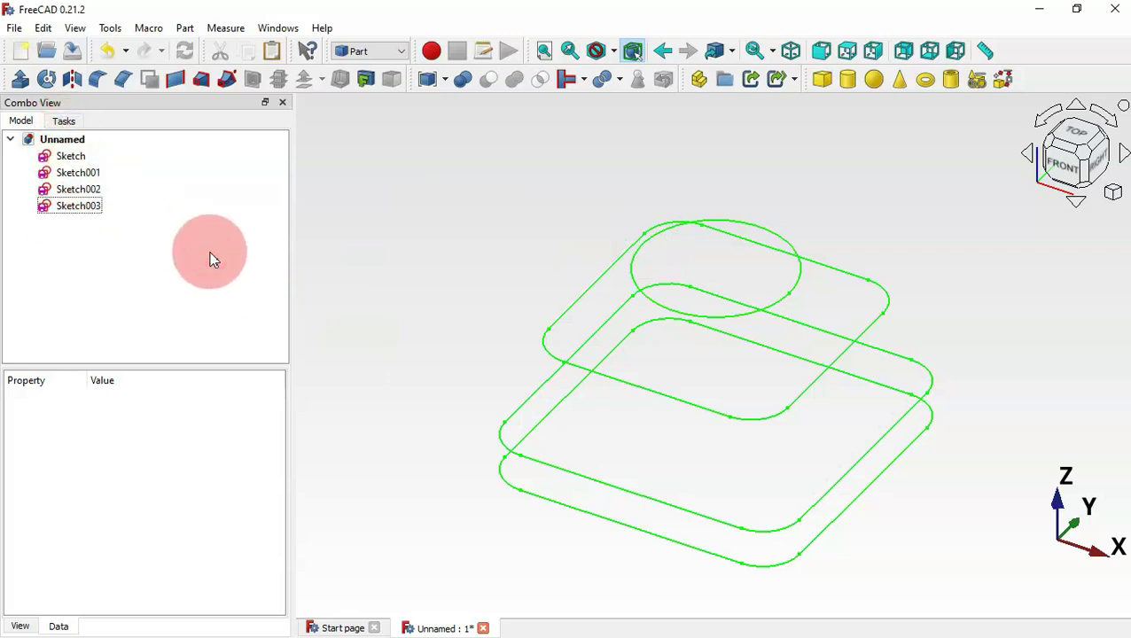
click(201, 81)
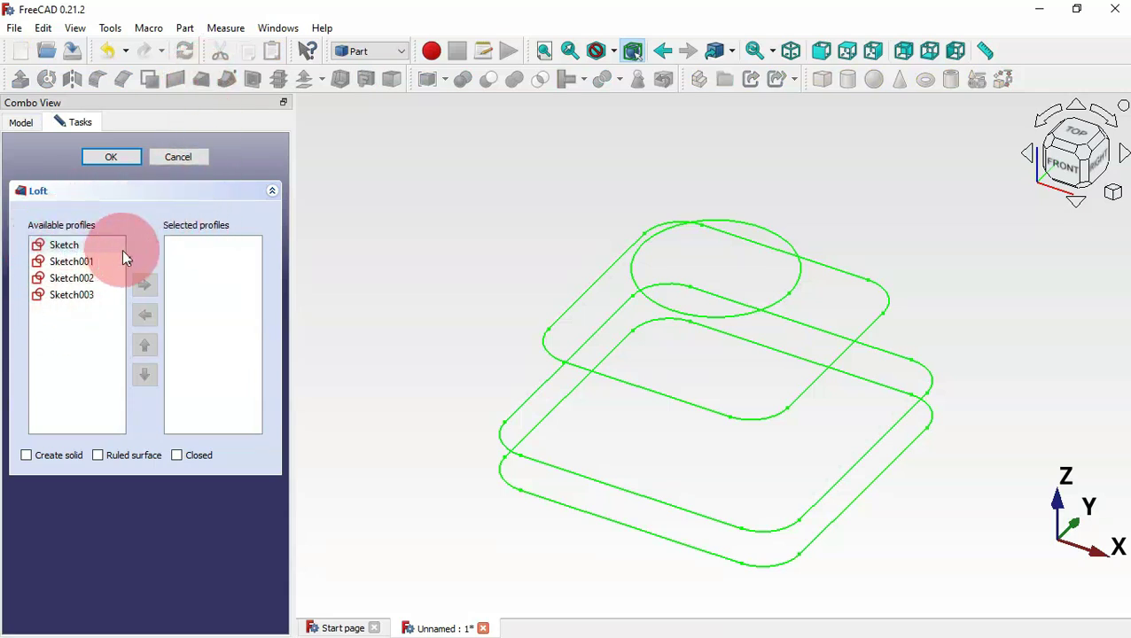
click(71, 246)
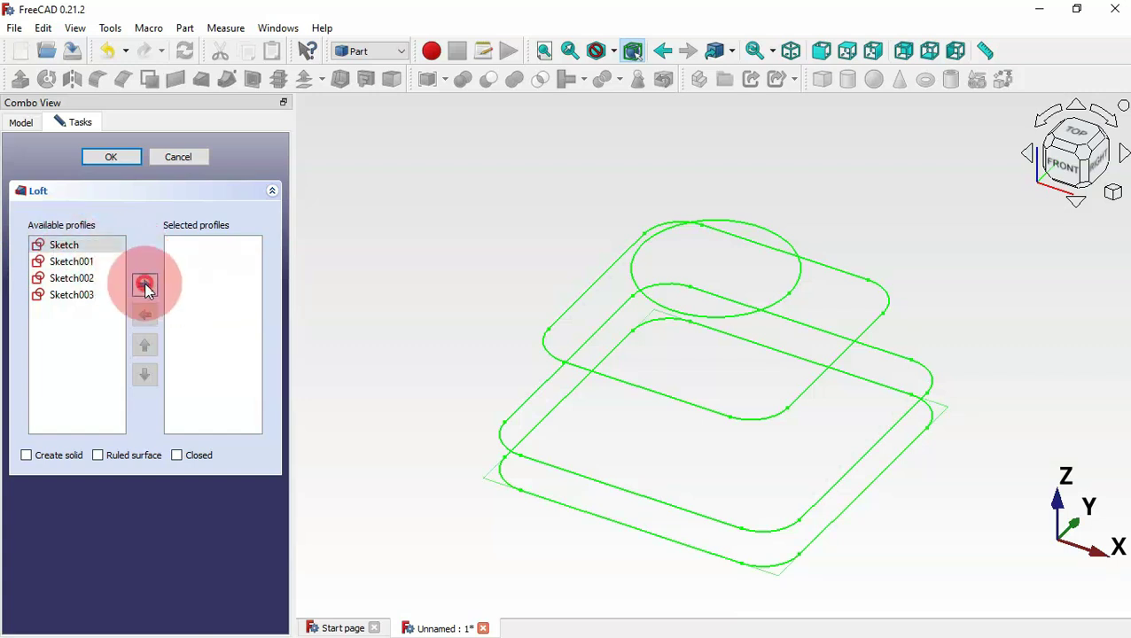
click(144, 286)
click(84, 246)
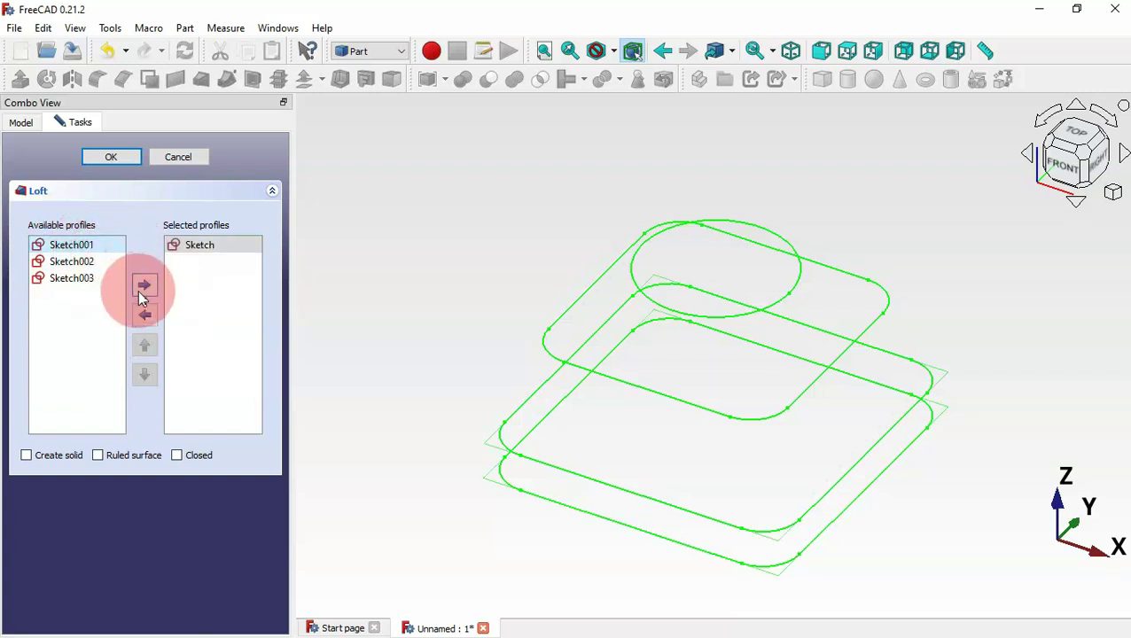
click(142, 288)
click(53, 245)
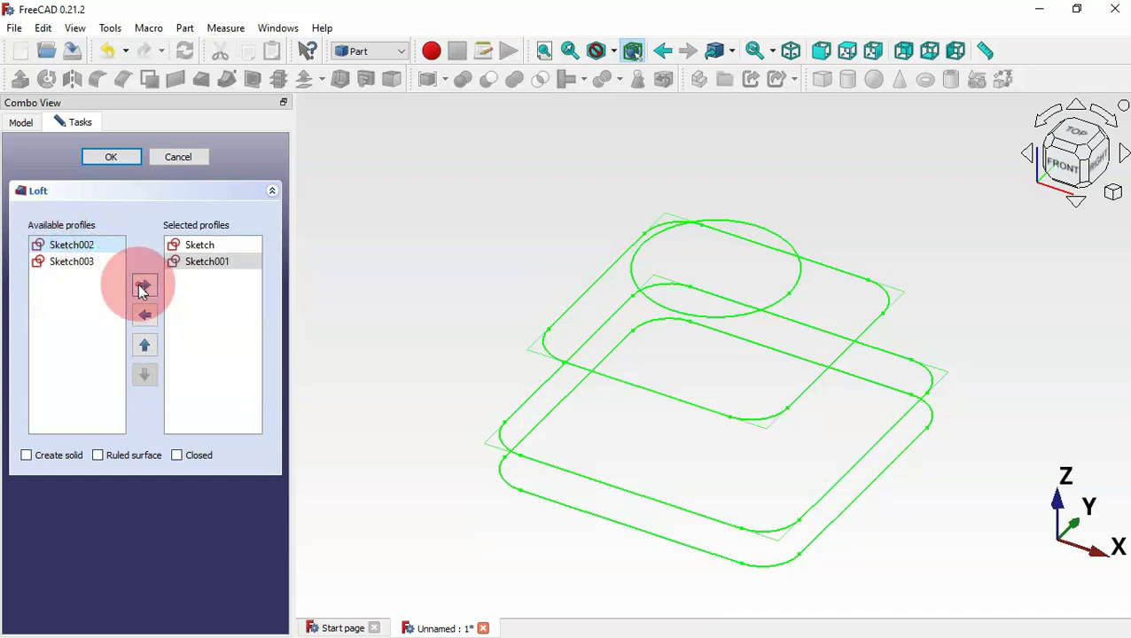
click(142, 288)
click(89, 249)
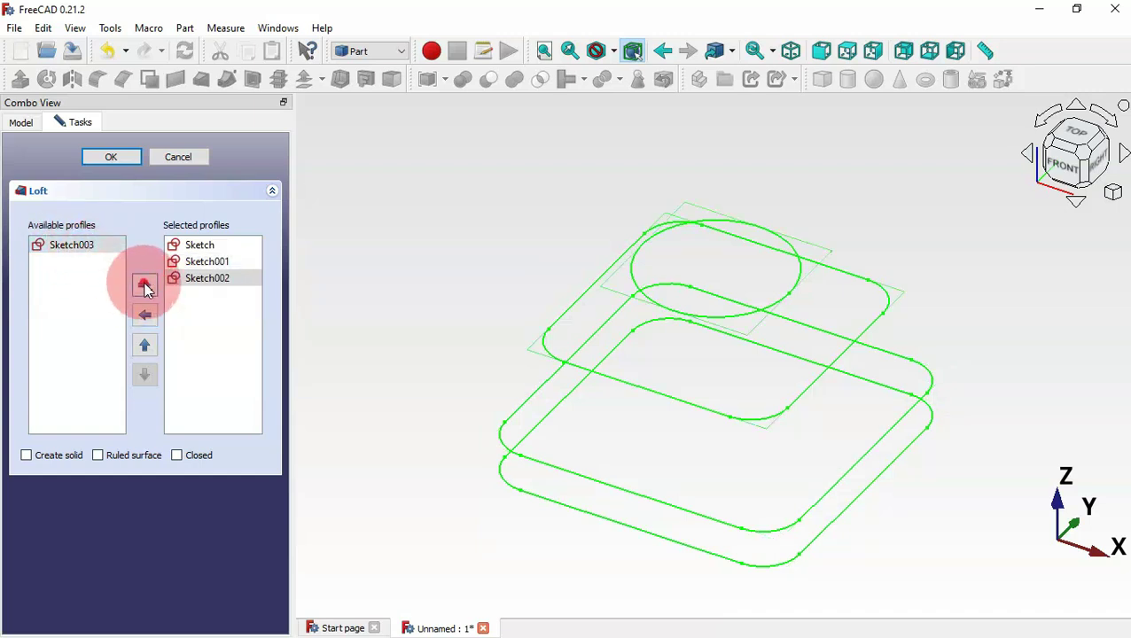
click(145, 285)
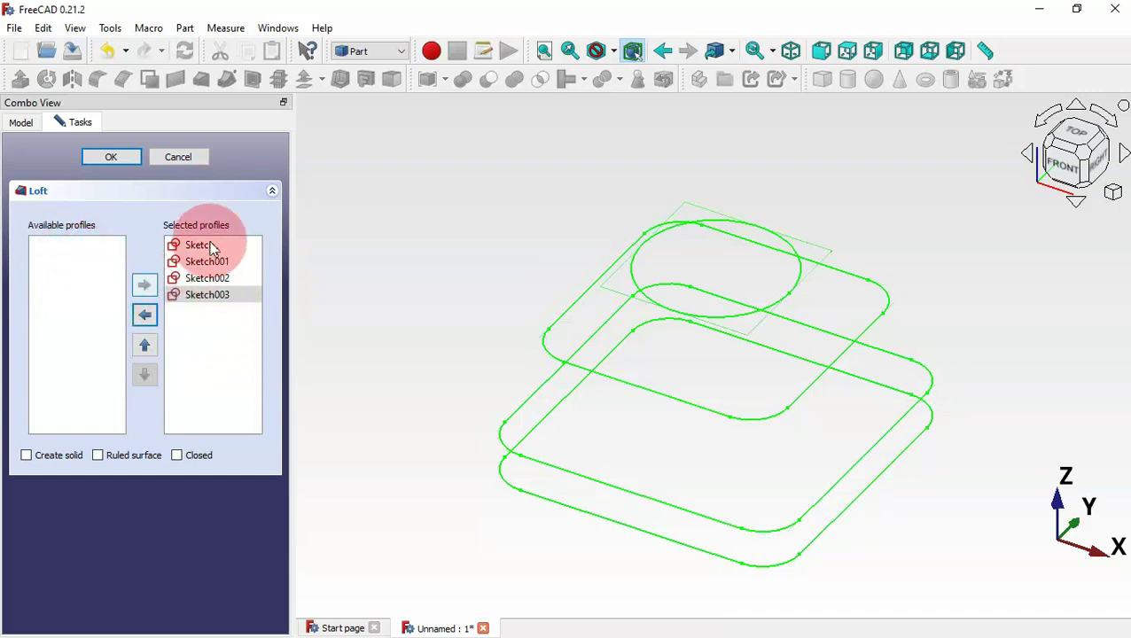
- Set the loft to create a solid and generate it
click(58, 457)
click(104, 160)
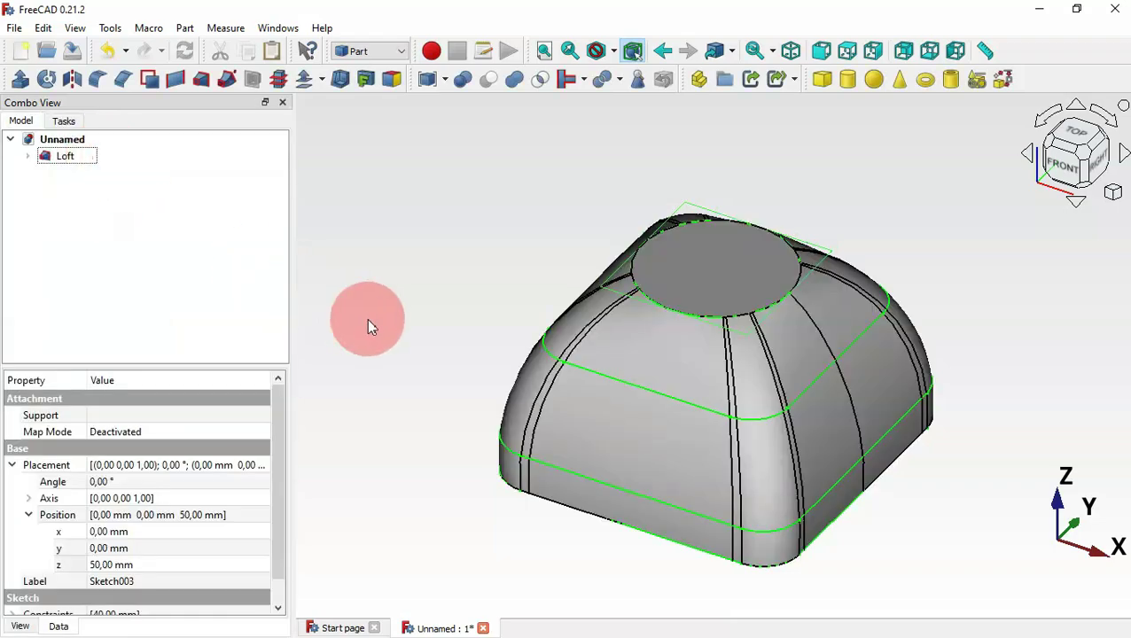
drag(367, 319, 459, 406)
click(457, 401)
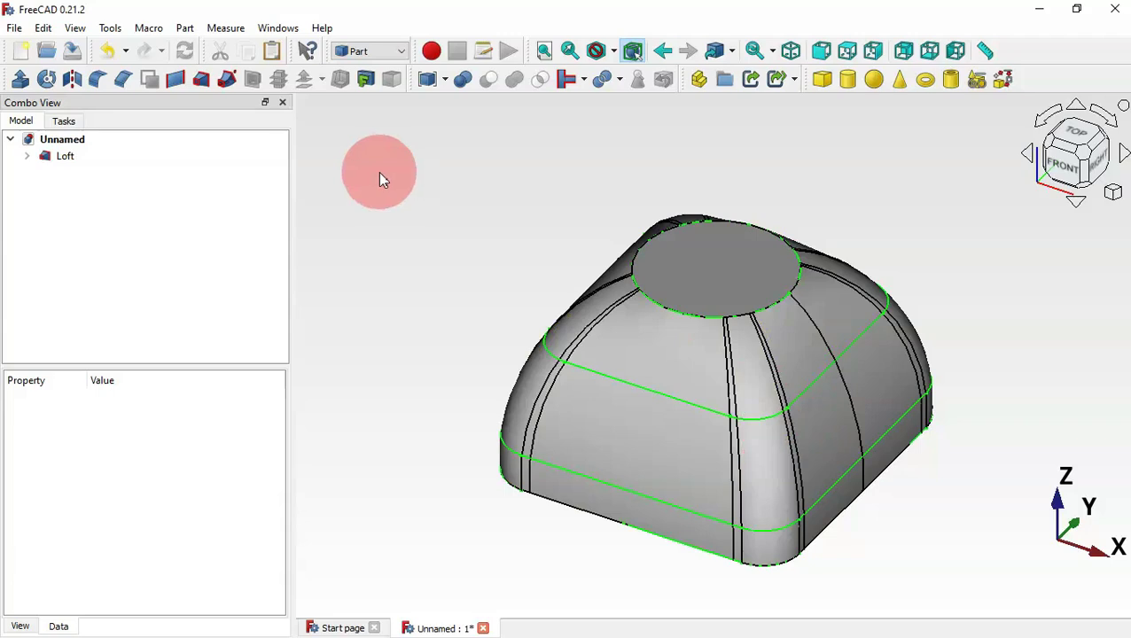
- Hide the four profile sketches inside the Loft, leaving only the solid displayed
click(26, 156)
drag(104, 274, 100, 179)
key(space)
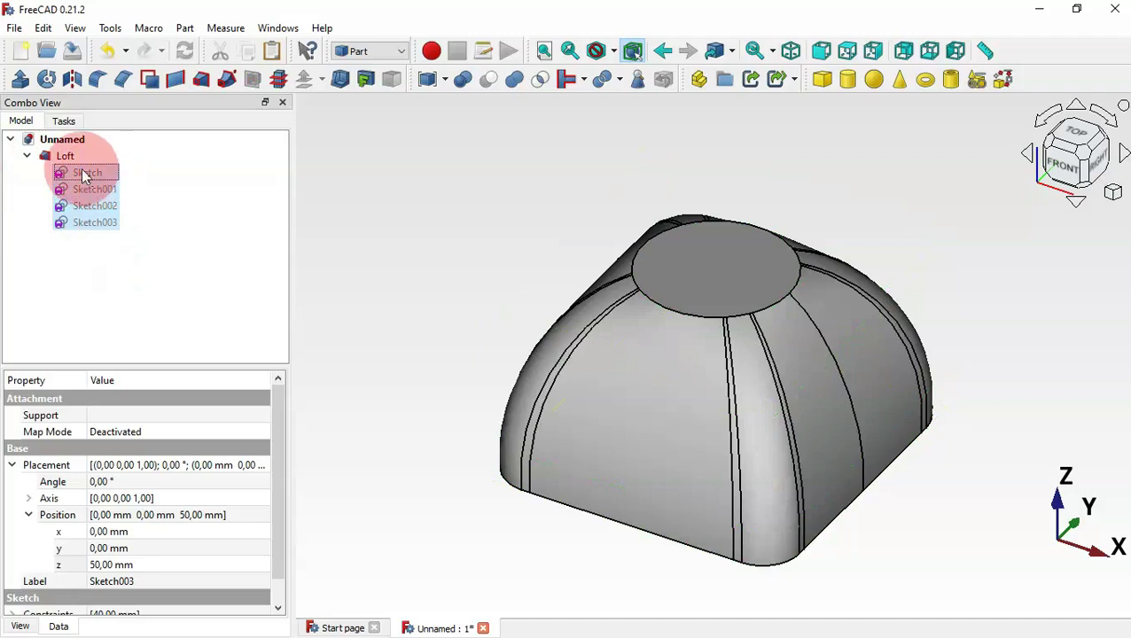
click(27, 156)
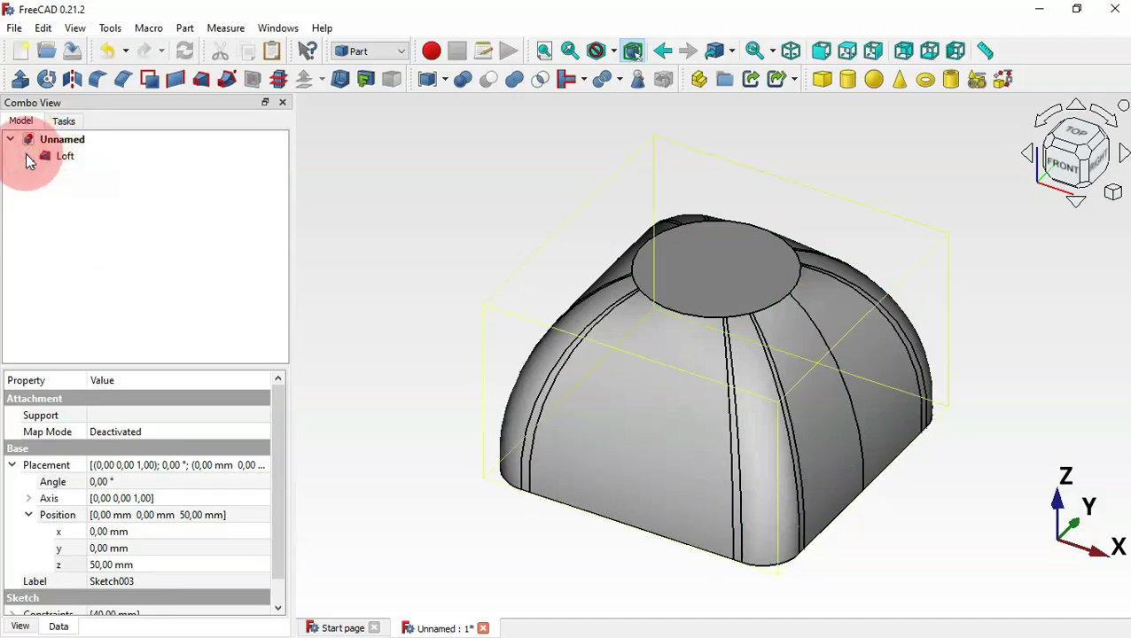
click(436, 210)
- Inspect the central bore of the finished 9-PartWB reference part from above
click(513, 229)
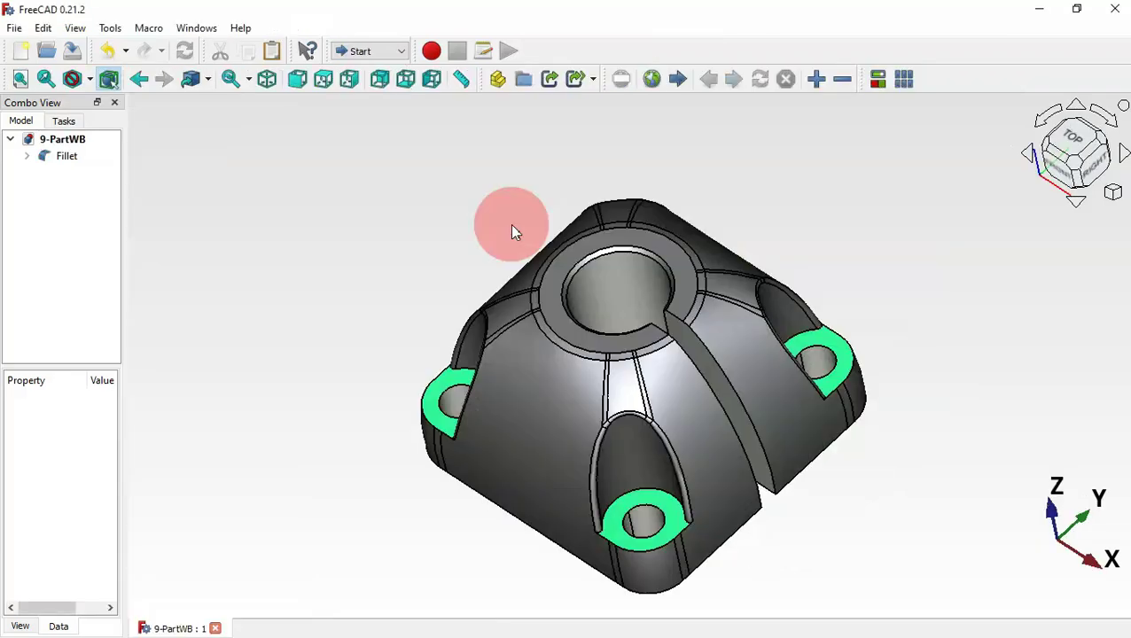
middle_drag(619, 291, 640, 315)
click(767, 313)
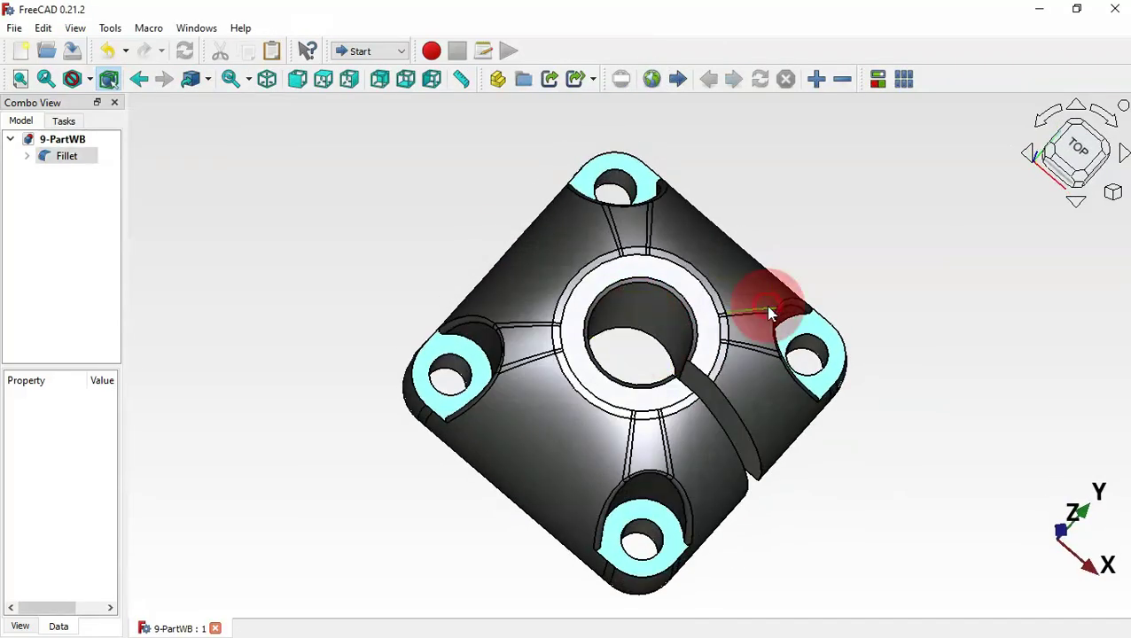
key(0)
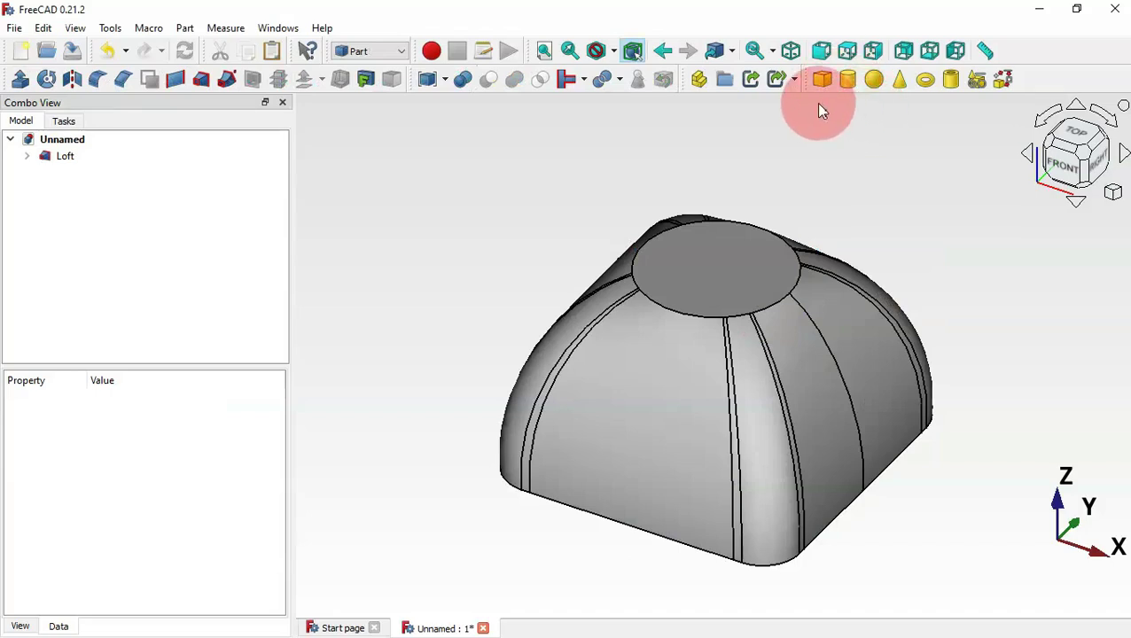
- Add a cylinder primitive at the centre of the loft with a radius of 12.5 mm and a height of 50 mm
click(848, 80)
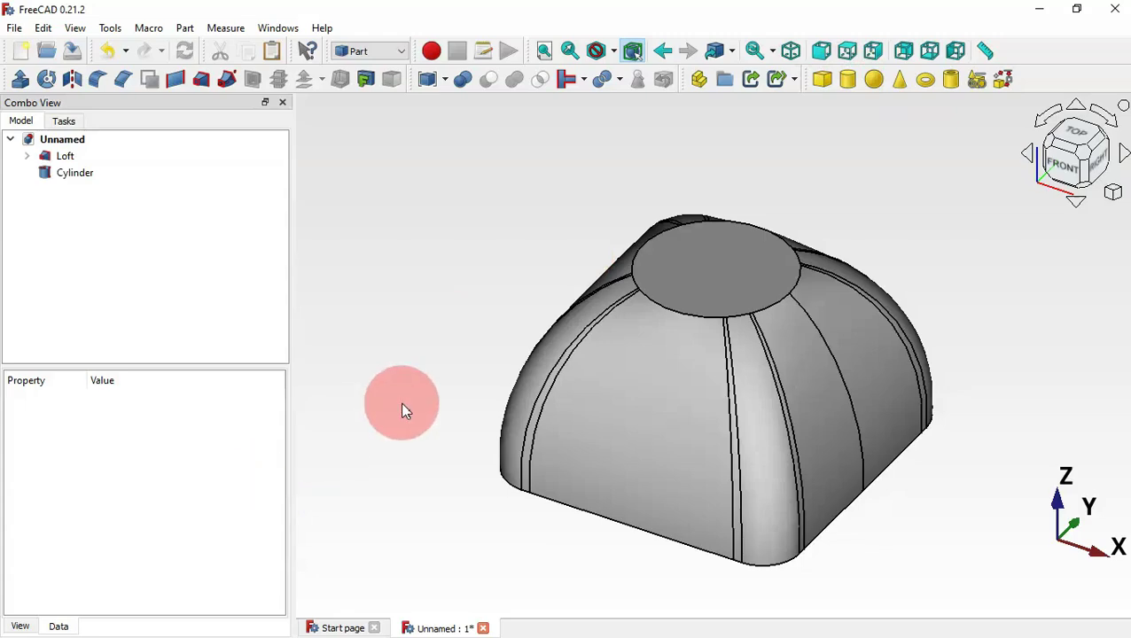
drag(404, 409, 611, 232)
drag(636, 359, 610, 363)
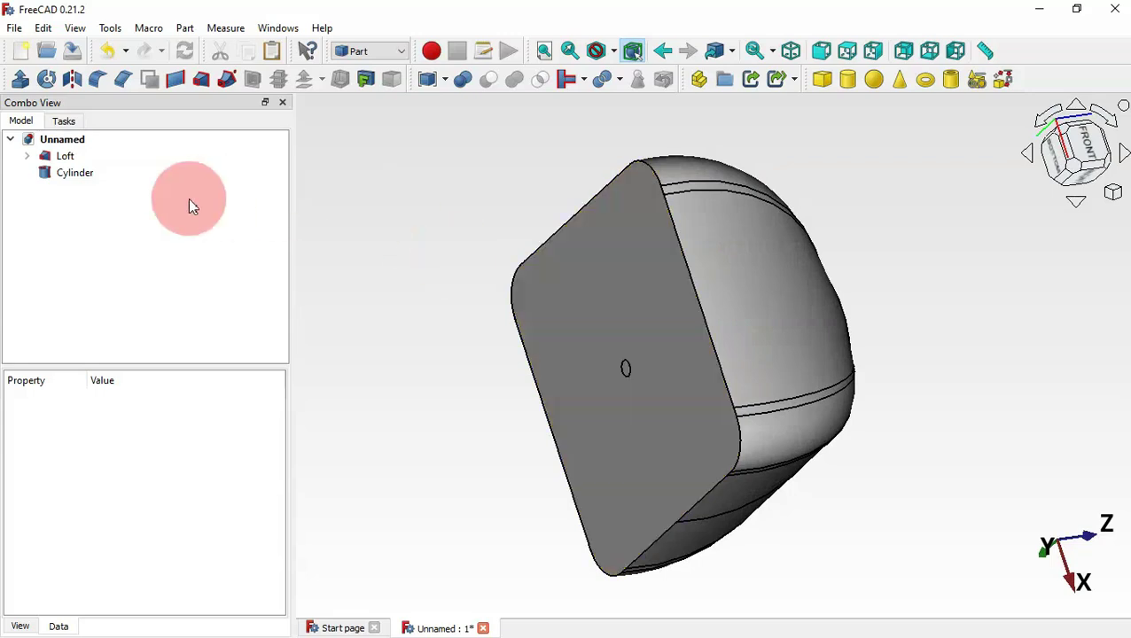
click(71, 174)
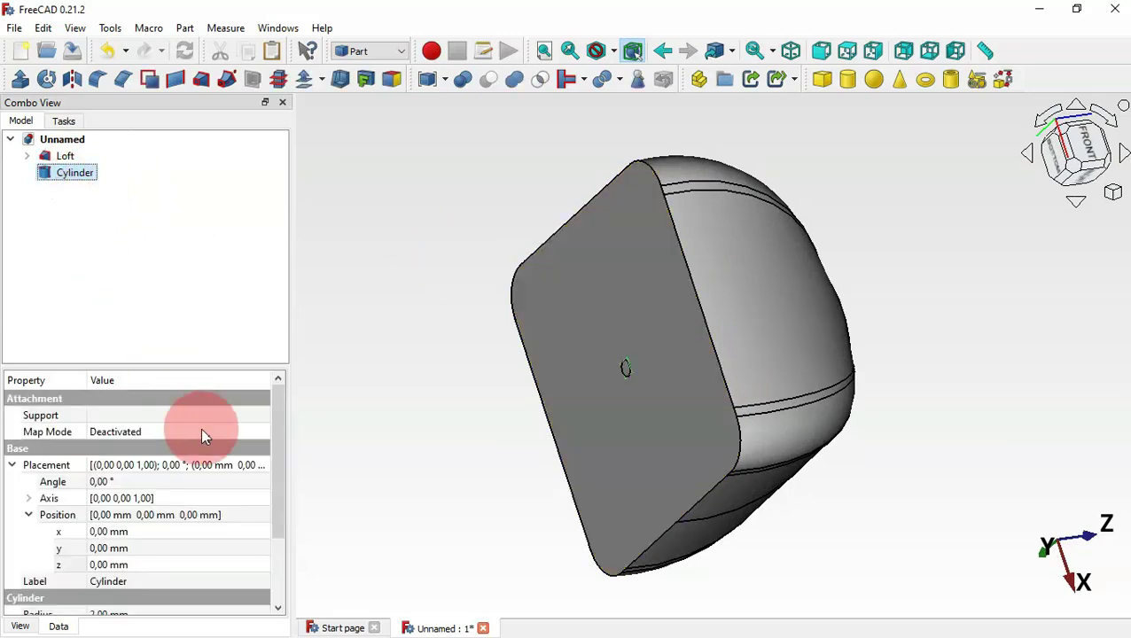
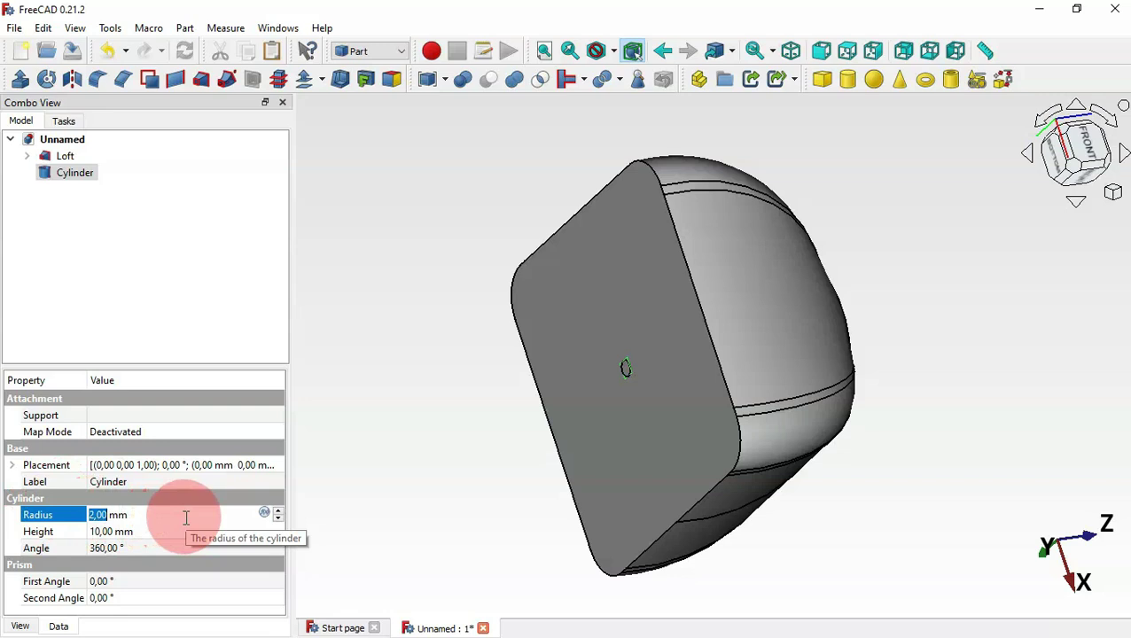
text(12.5)
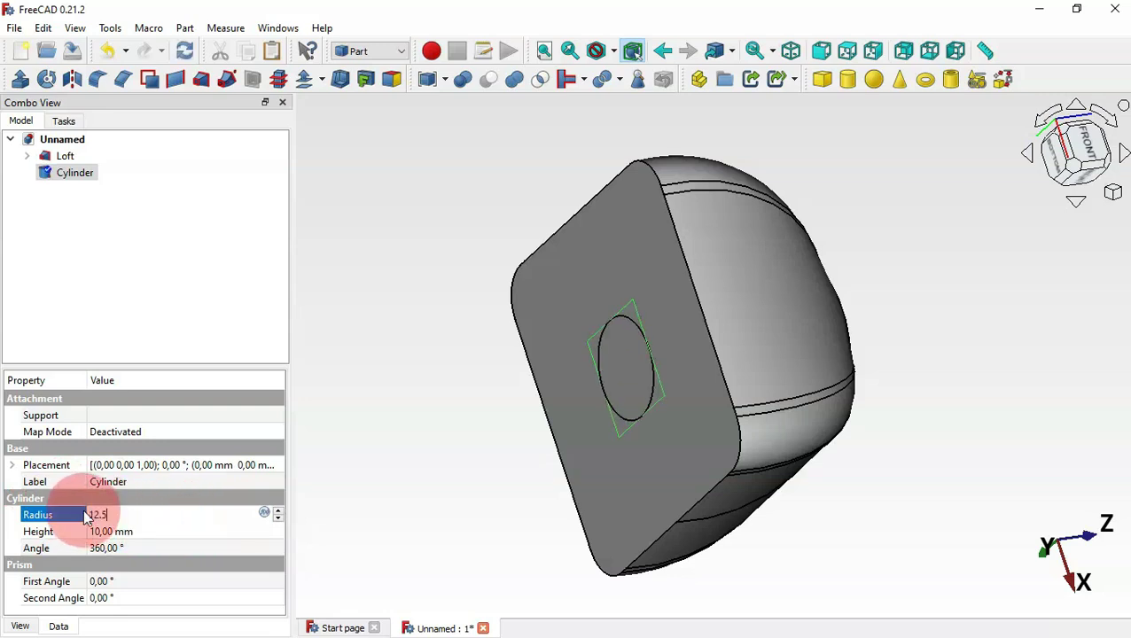
click(86, 518)
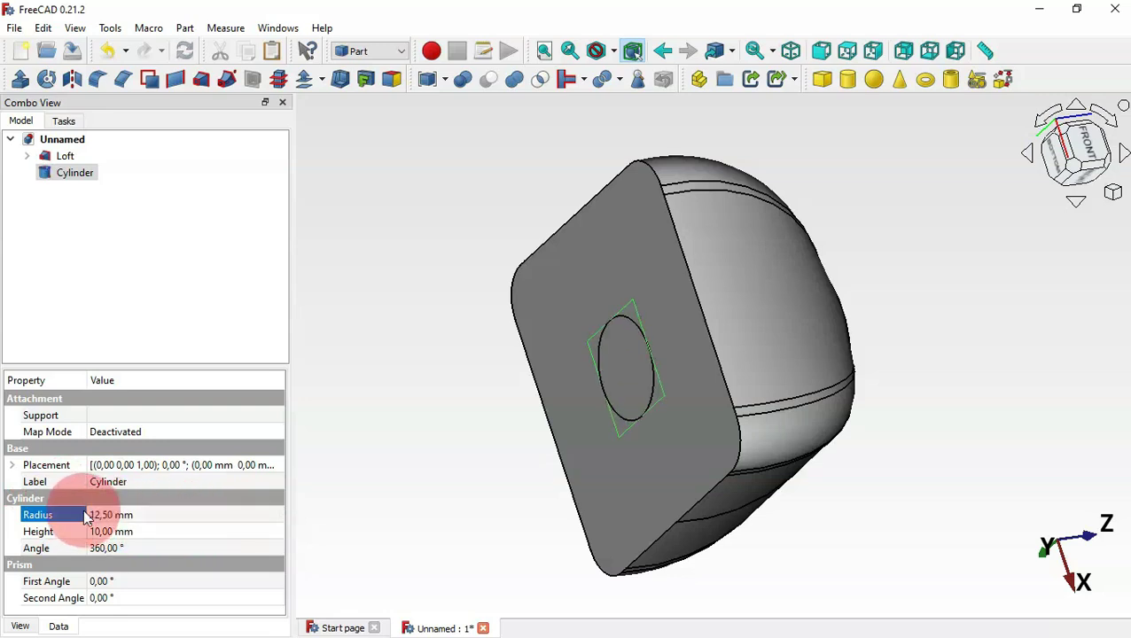
click(190, 530)
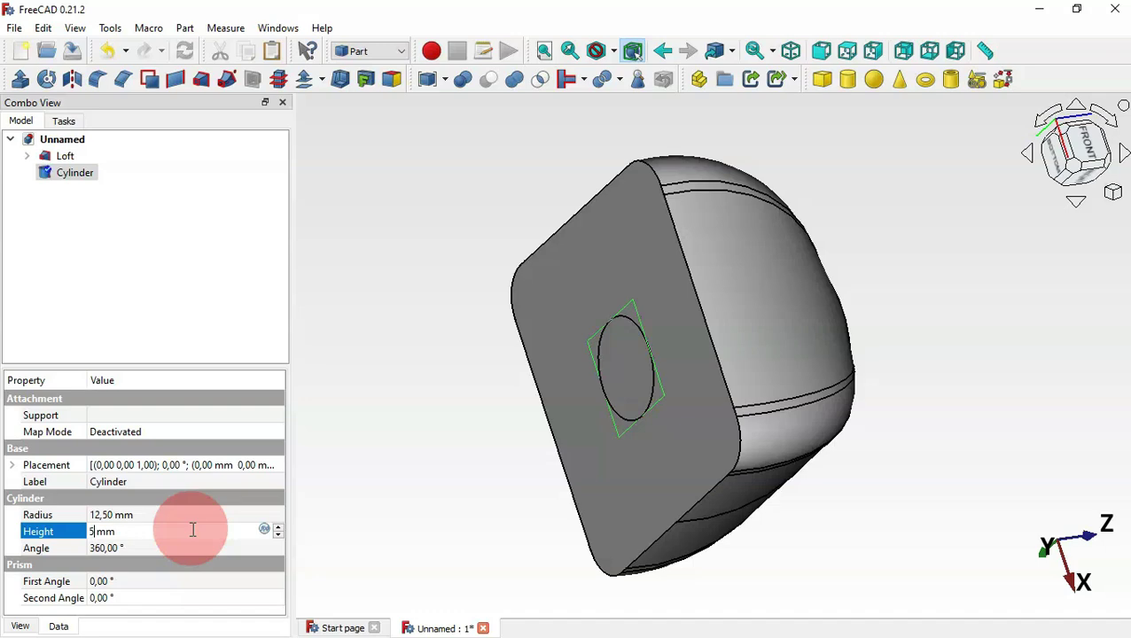
text(50)
key(Return)
drag(929, 288, 709, 307)
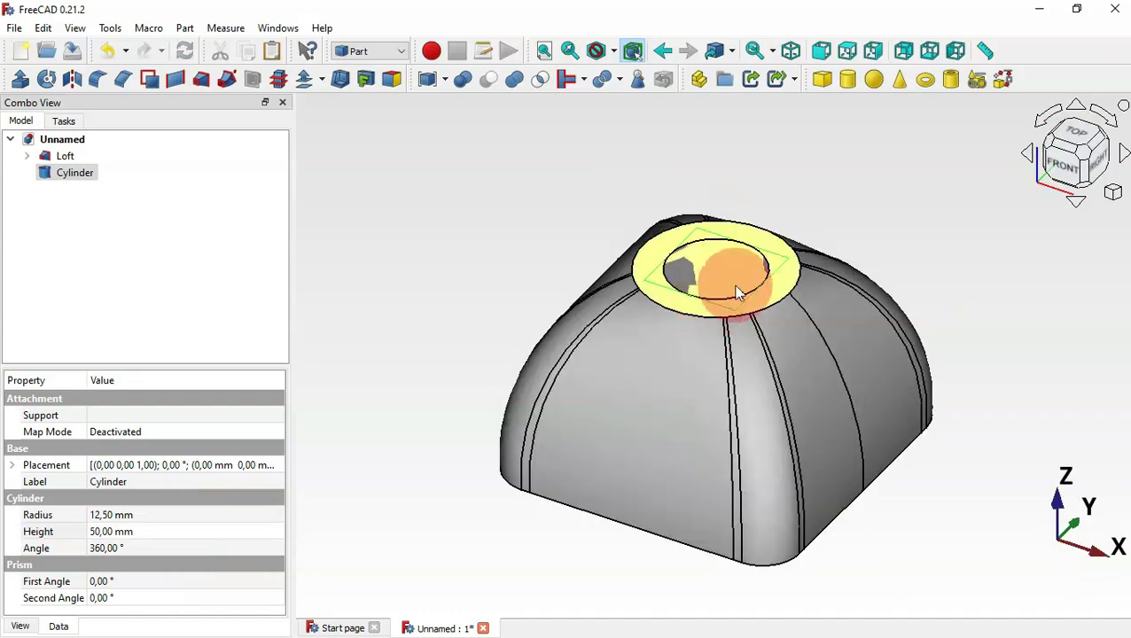
click(919, 212)
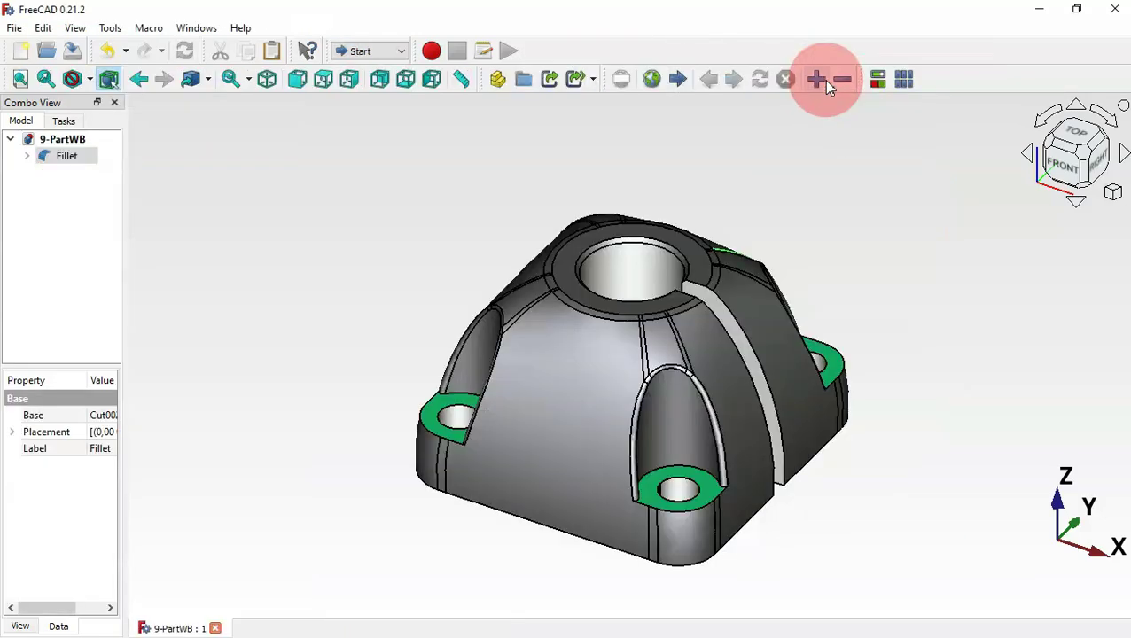
- Add a cube primitive for the side slot and set its width to 5 mm
drag(782, 255, 803, 372)
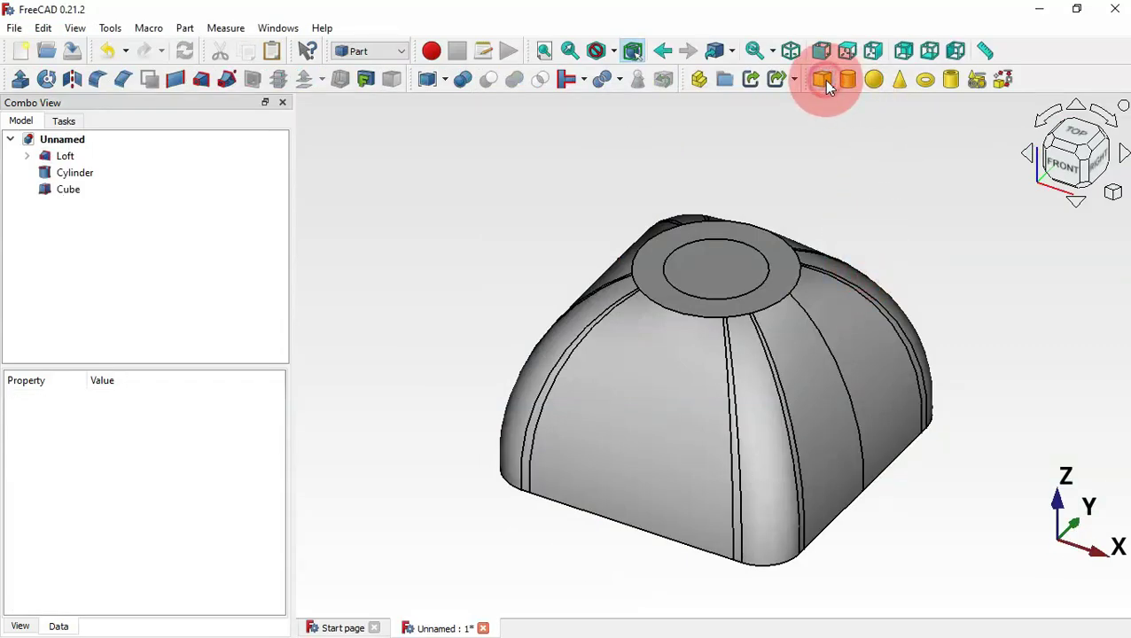
click(69, 190)
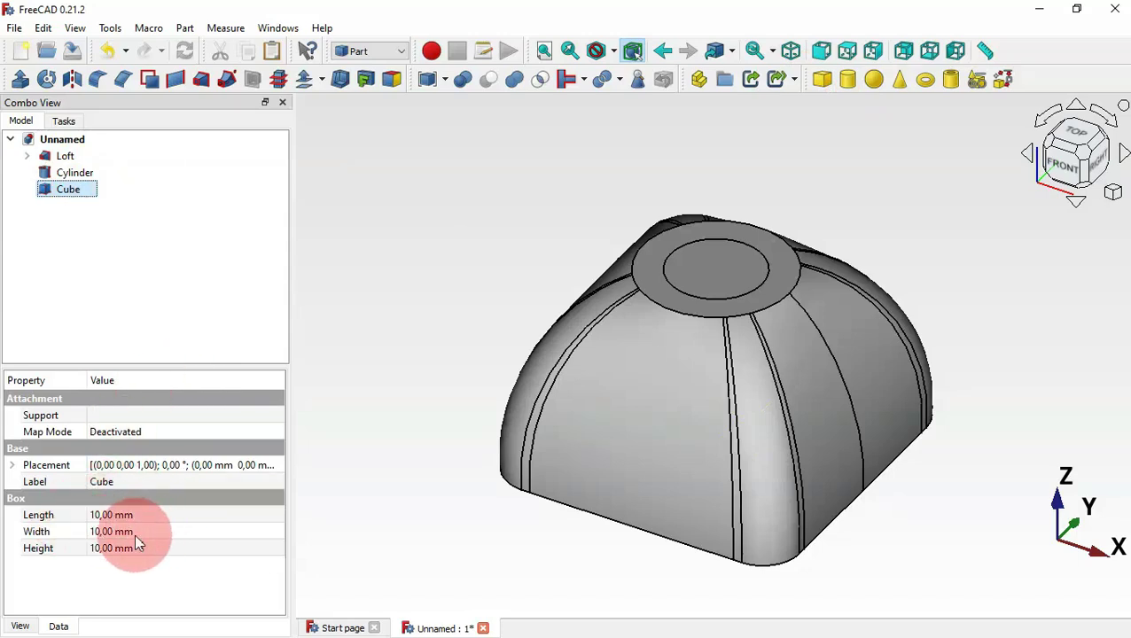
click(171, 536)
key(Escape)
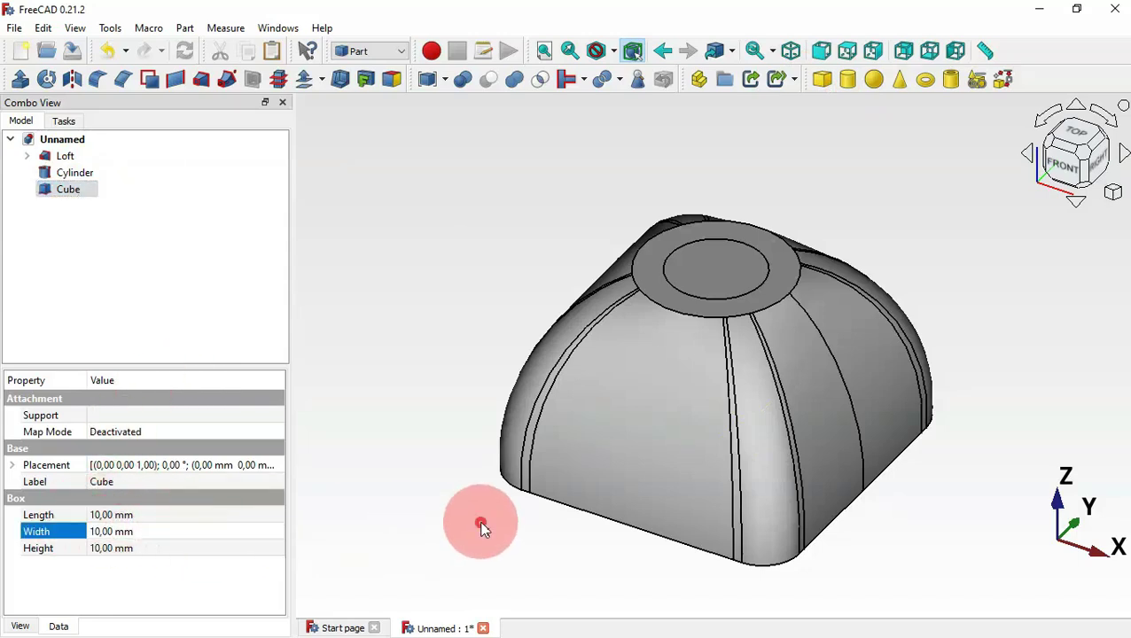
key(5)
click(178, 523)
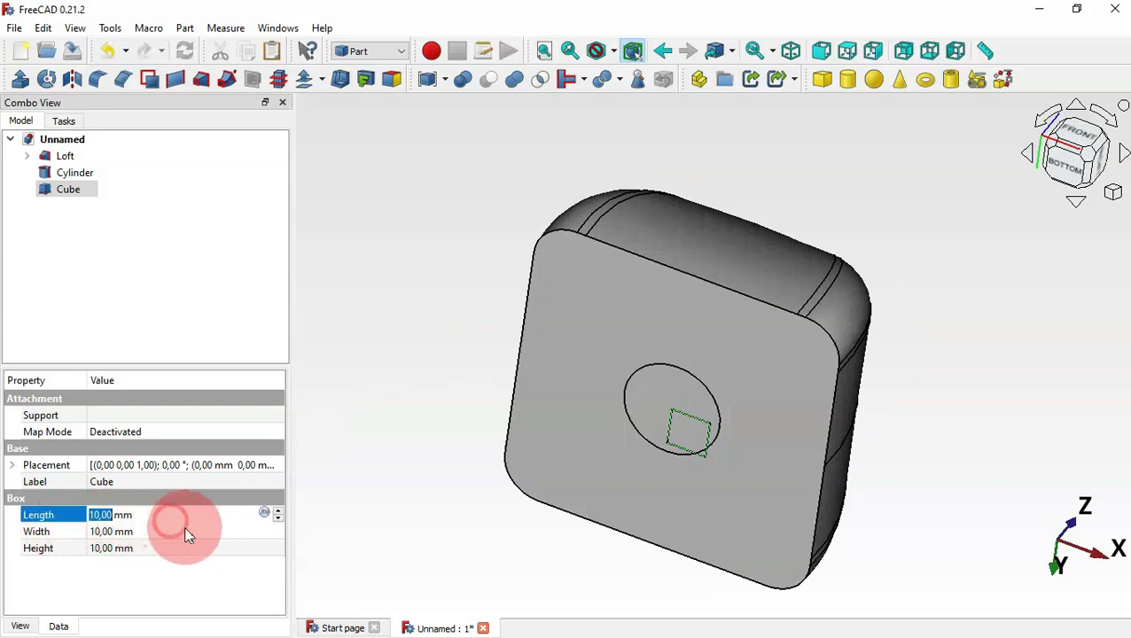
click(194, 530)
text(5)
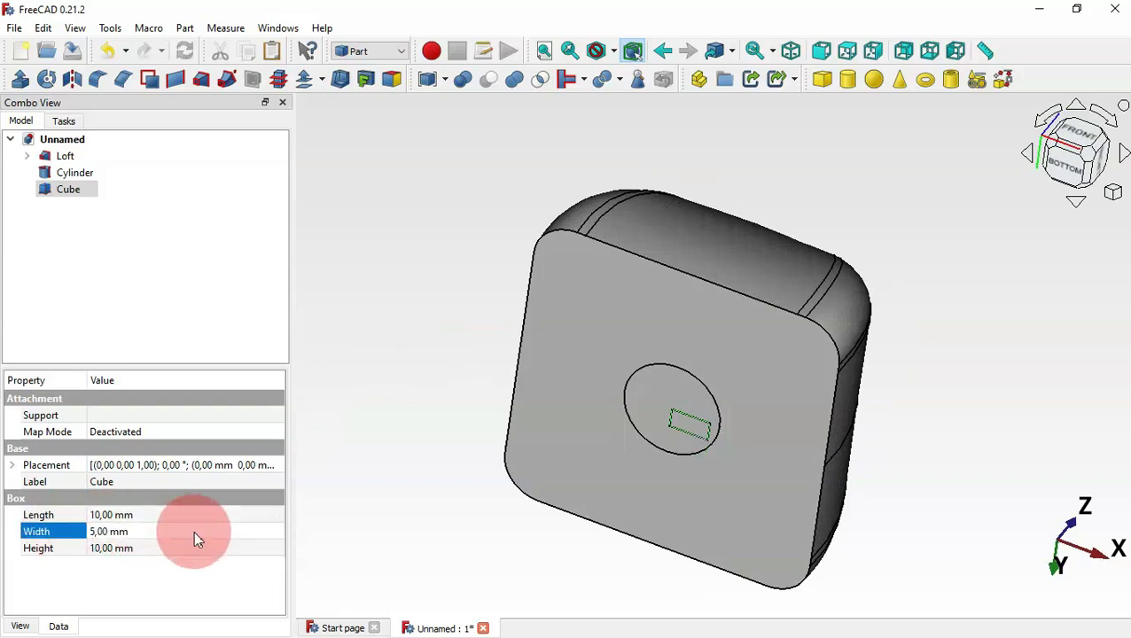
- Set the cube's height to 50 mm and its length to 80 mm
click(181, 545)
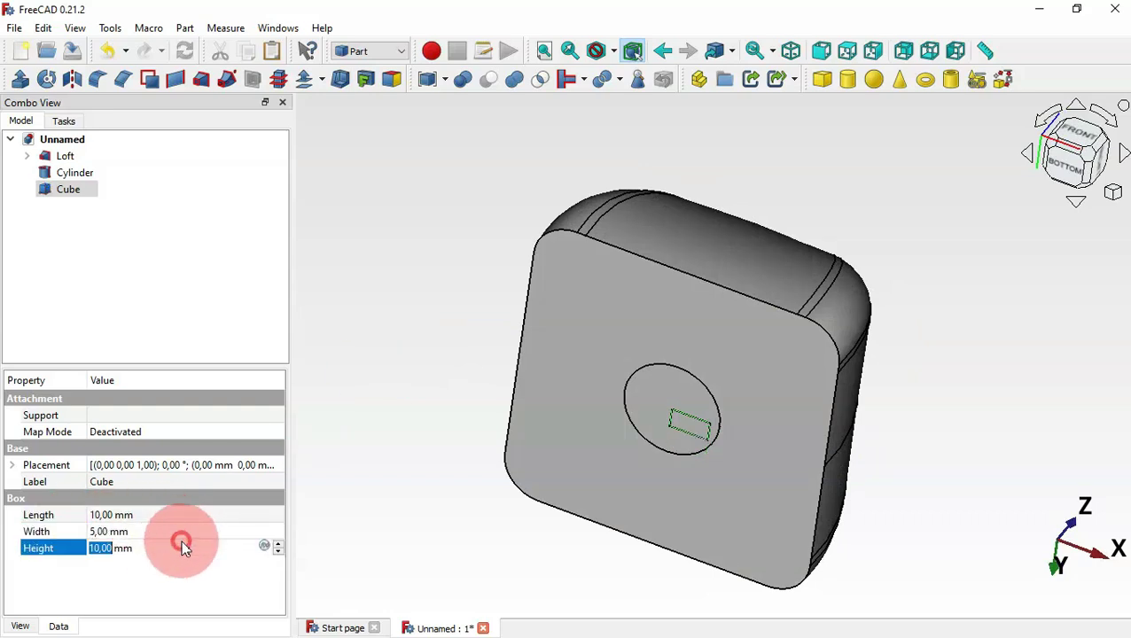
click(820, 205)
key(0)
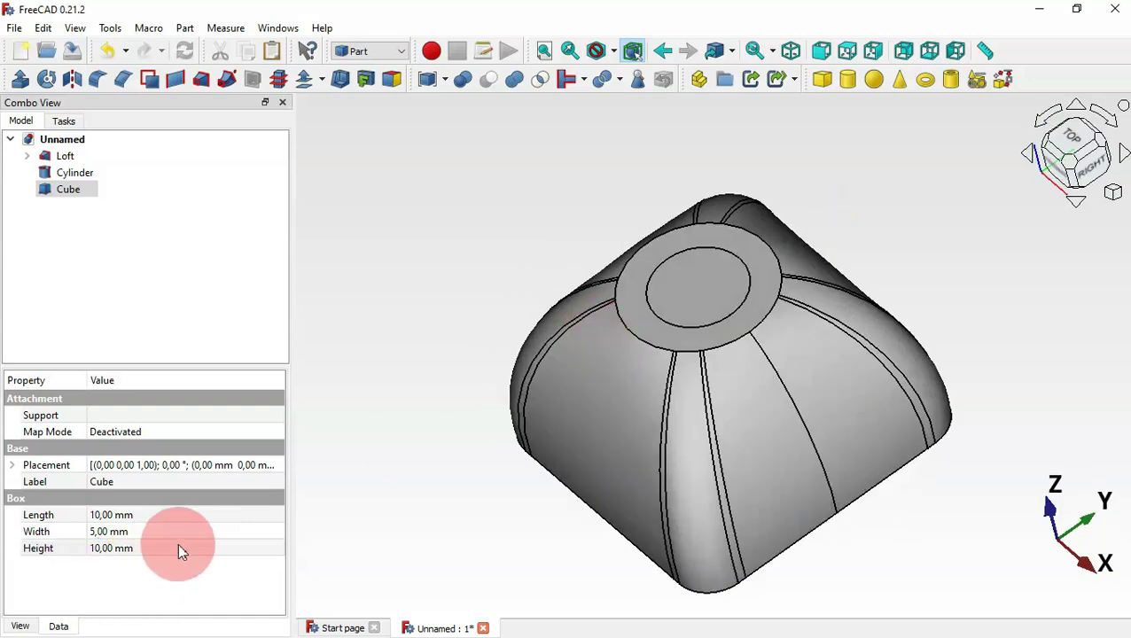
click(179, 548)
text(50)
key(Return)
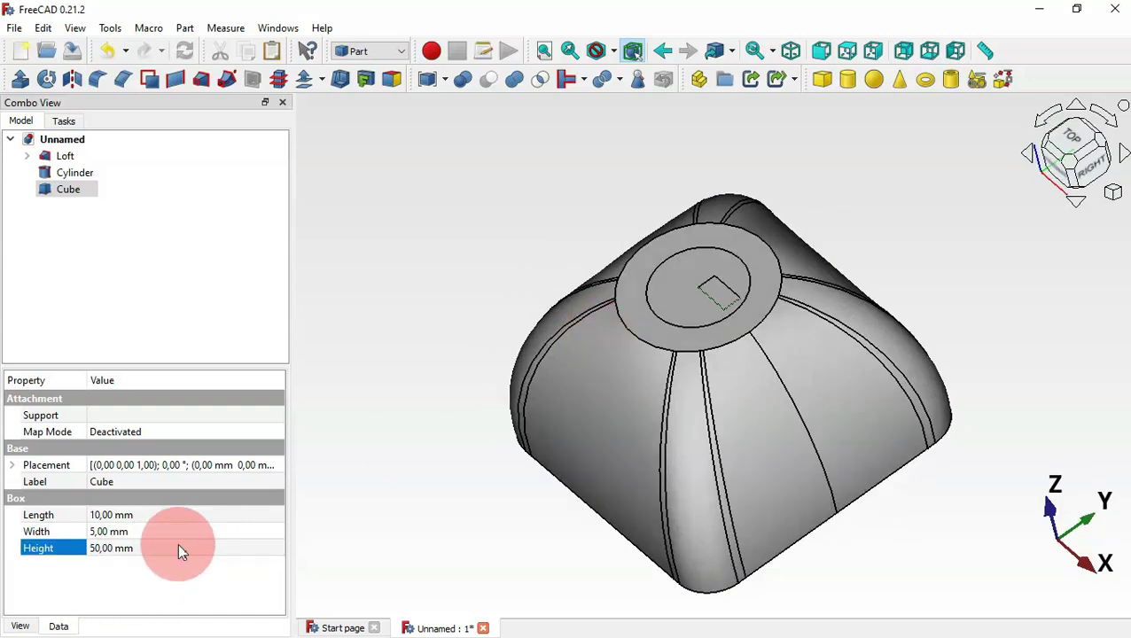
click(457, 529)
key(0)
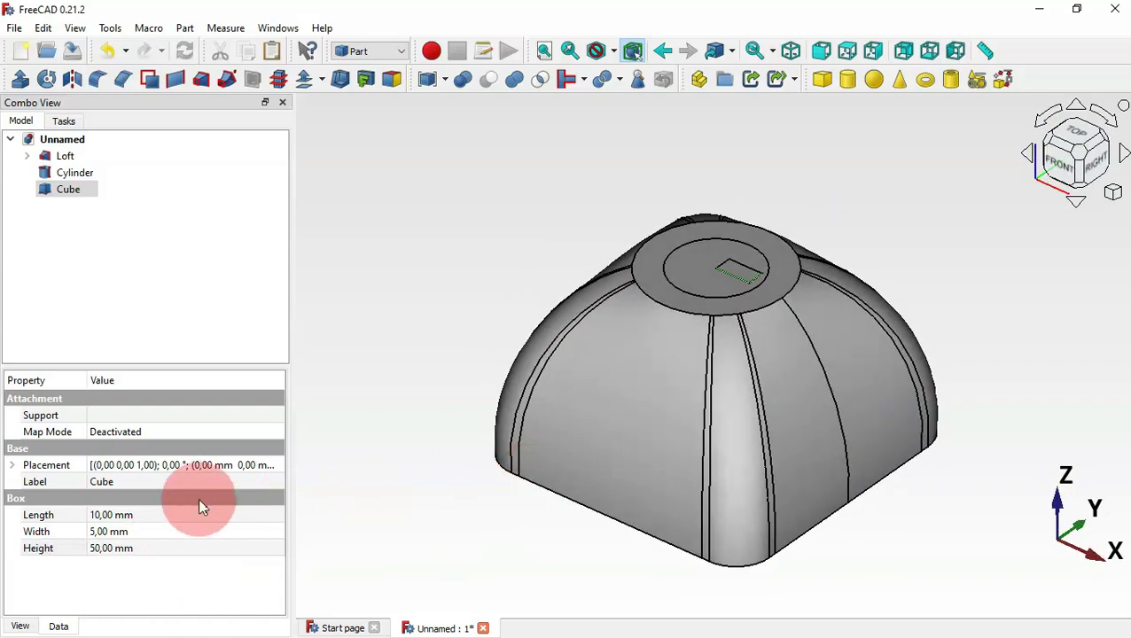
click(164, 514)
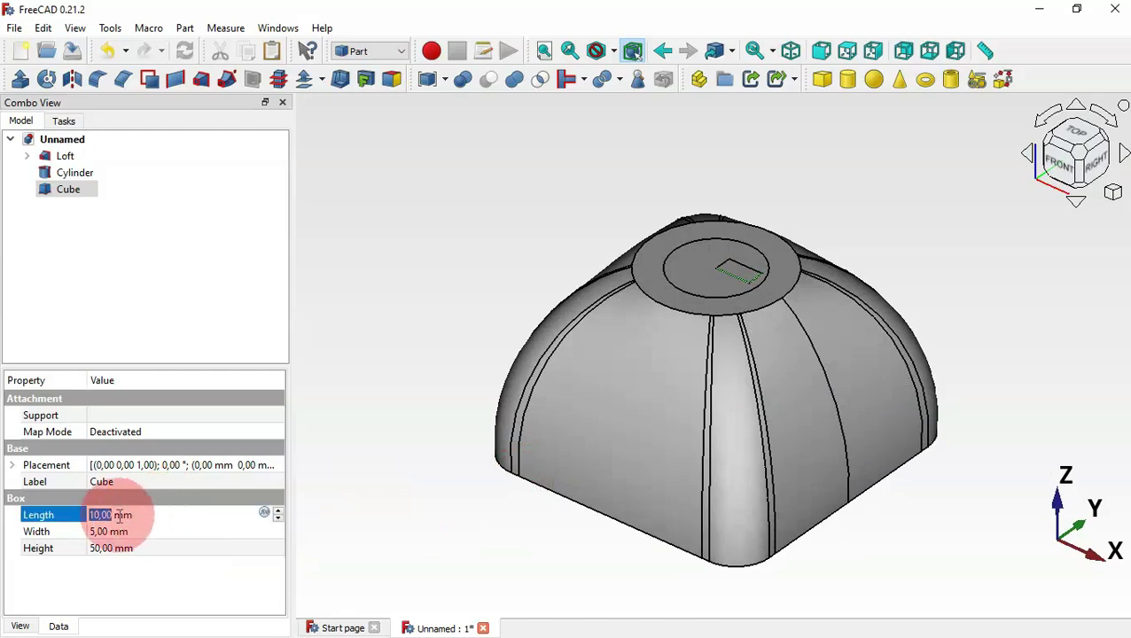
text(80)
key(Return)
click(858, 239)
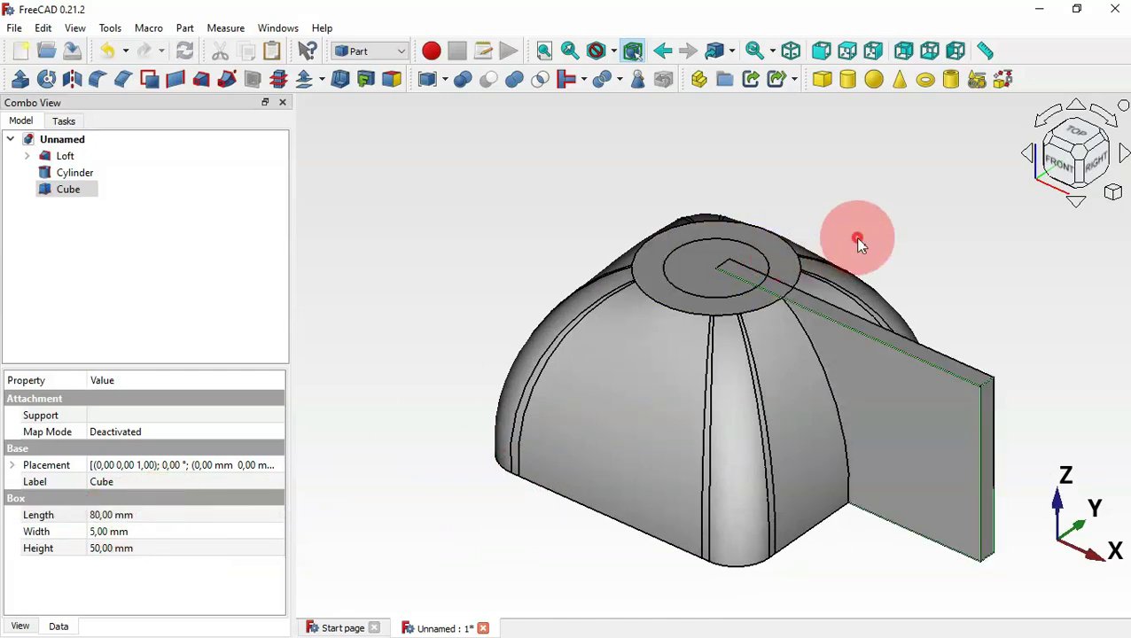
- Centre the cube across the X axis by setting its Y position to -2.5 mm, and check its alignment from above
drag(858, 240, 991, 257)
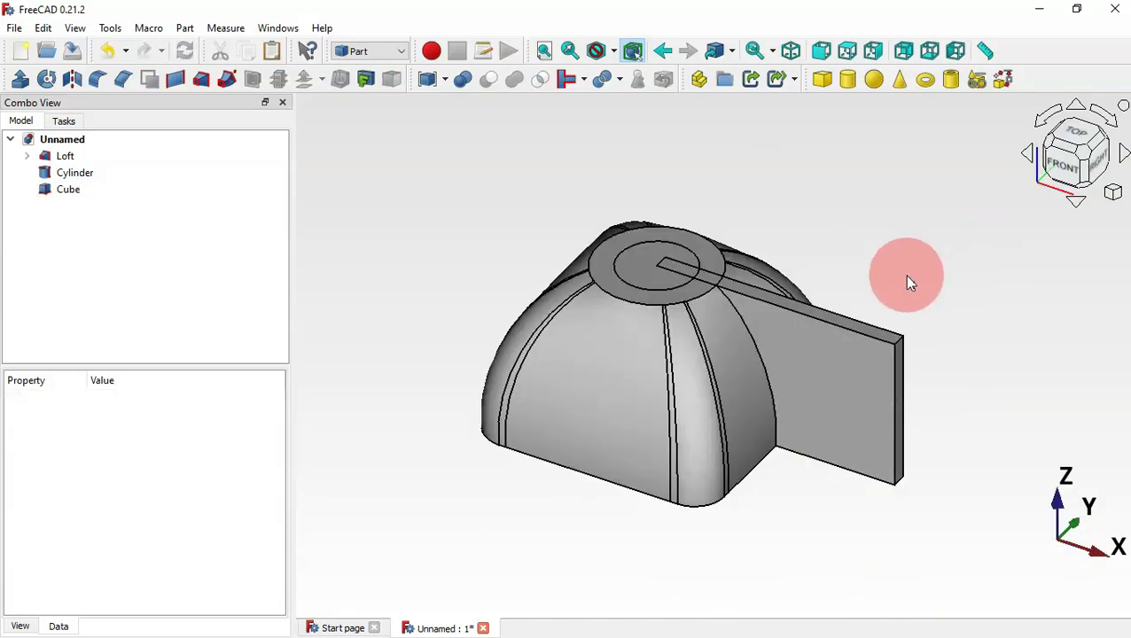
click(1078, 127)
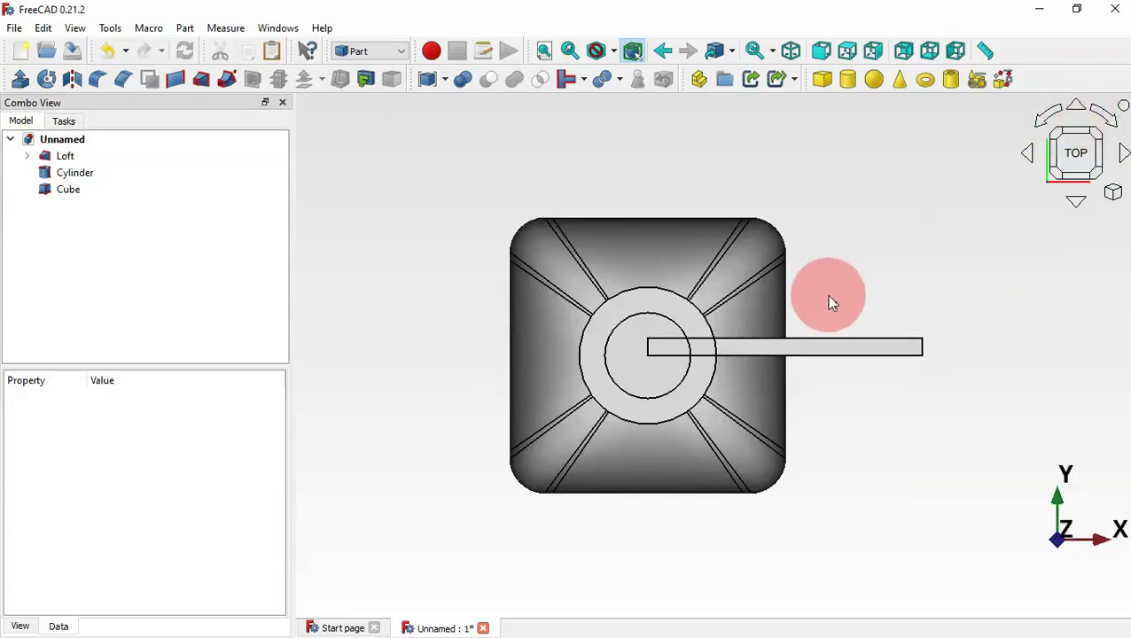
scroll(771, 304, up, 3)
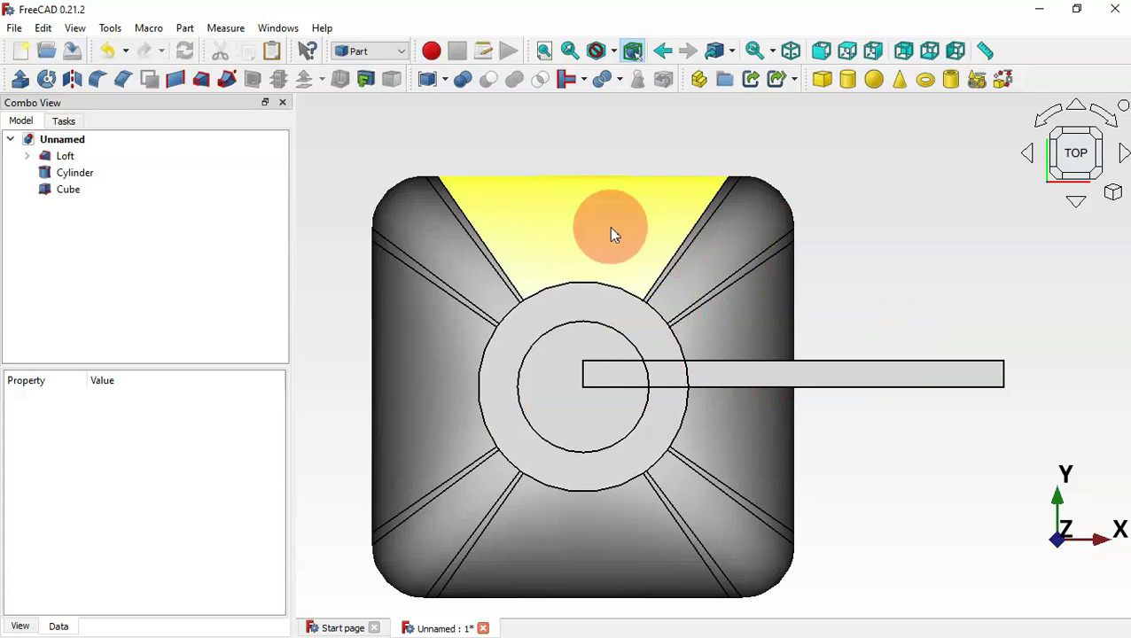
key(0)
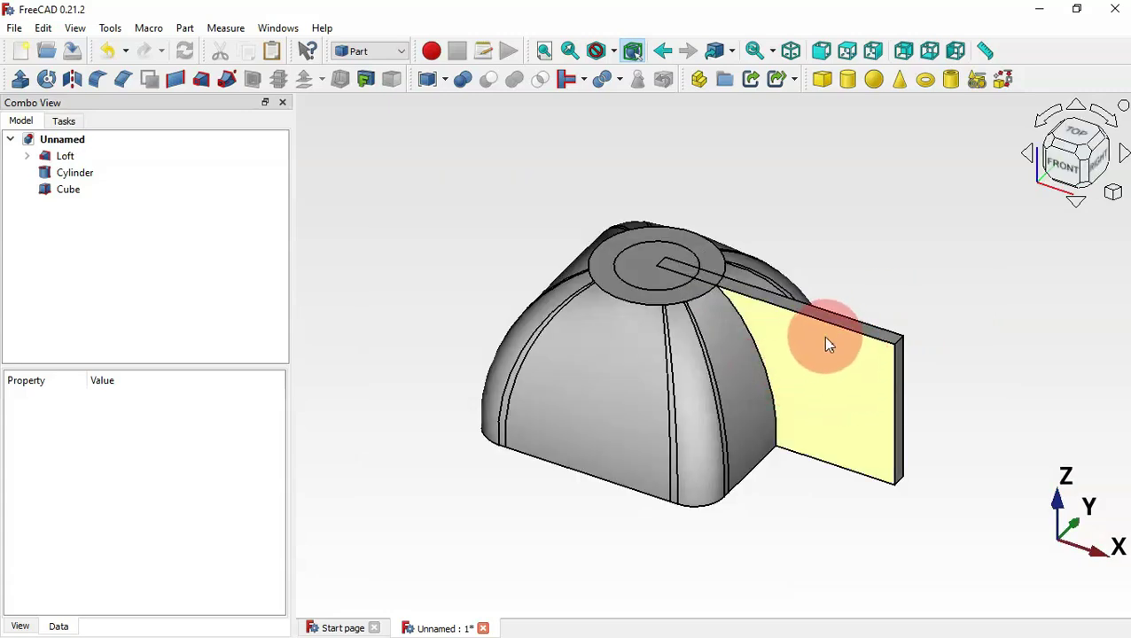
click(75, 196)
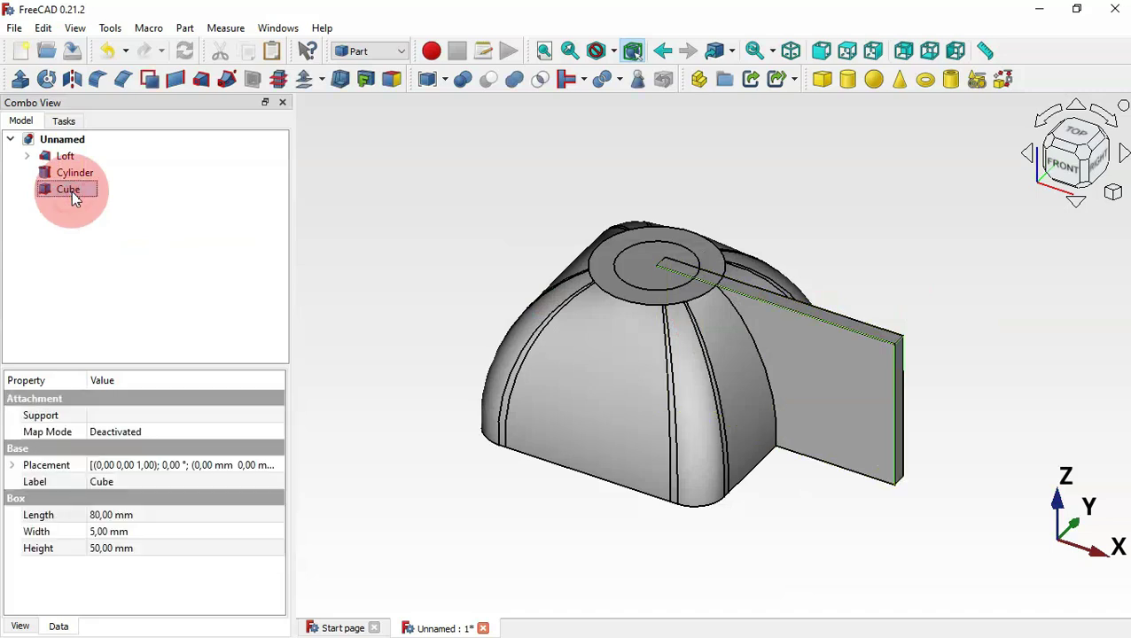
click(13, 465)
click(27, 517)
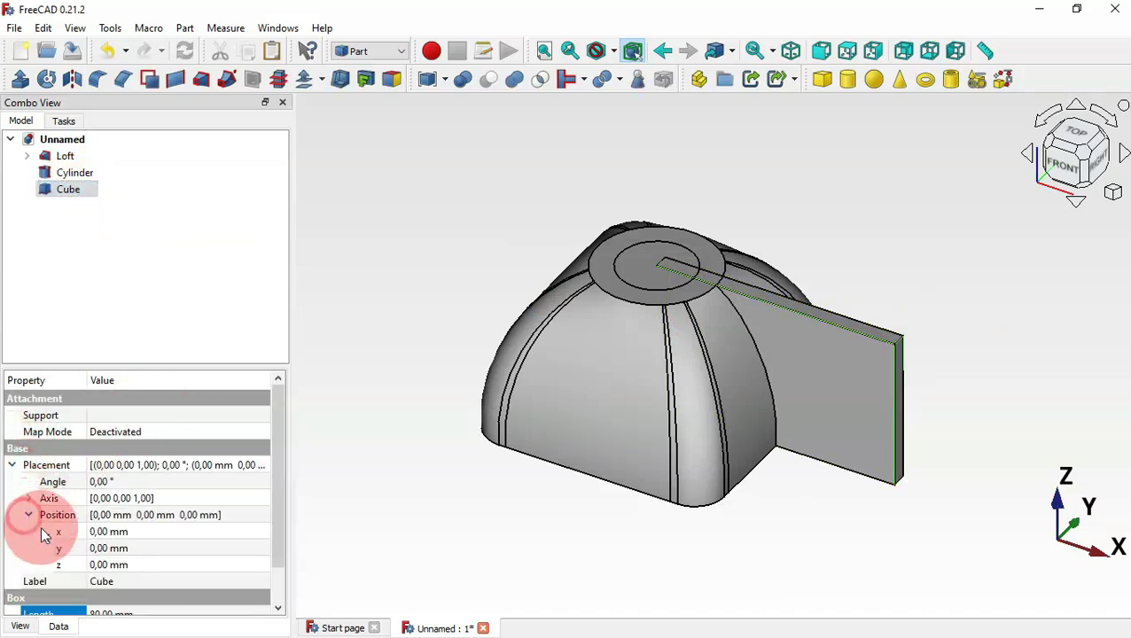
click(178, 542)
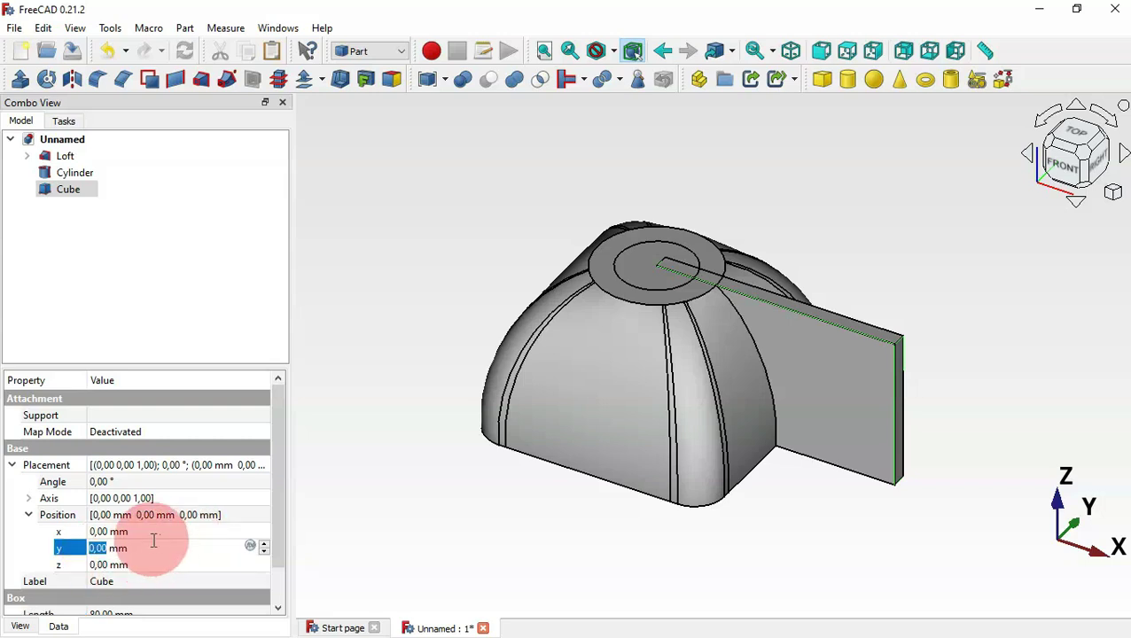
text(-2,5)
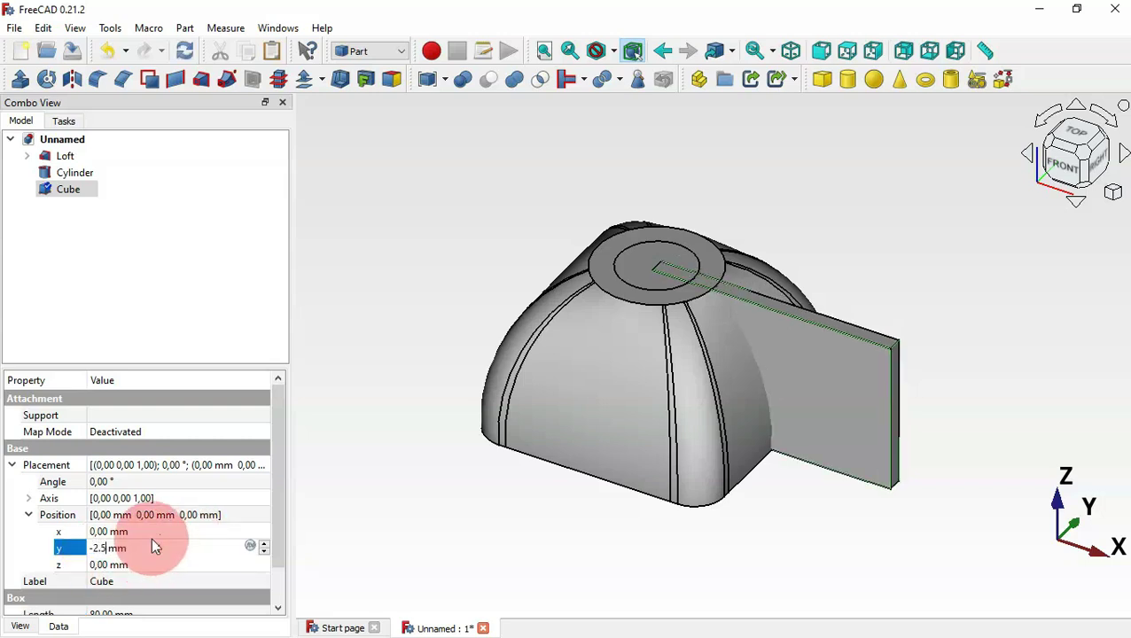
key(Return)
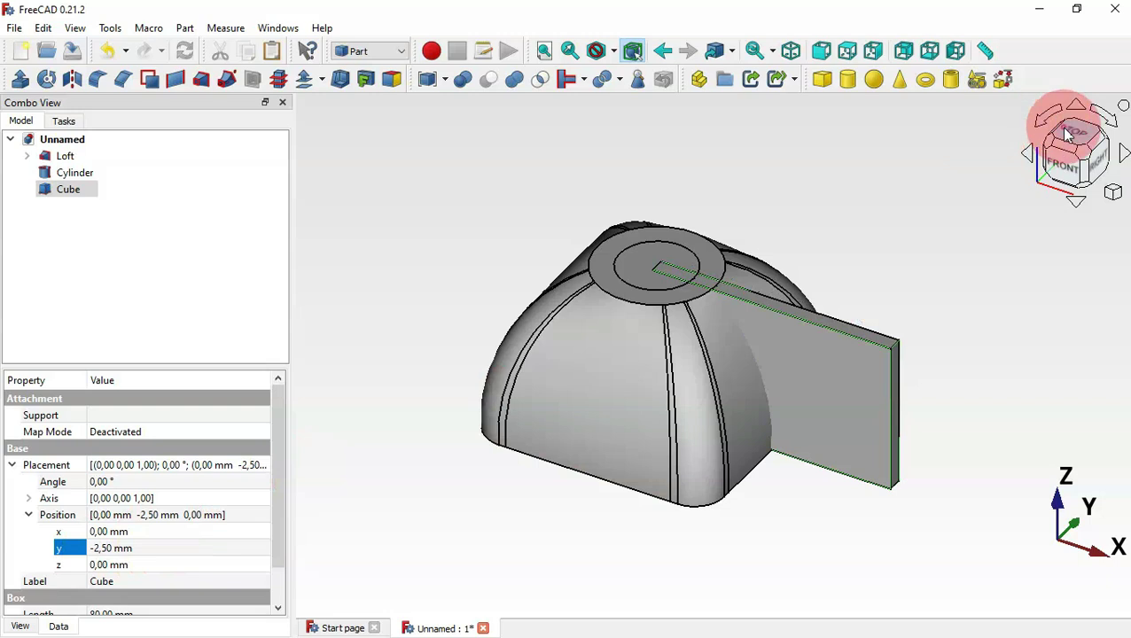
click(1068, 133)
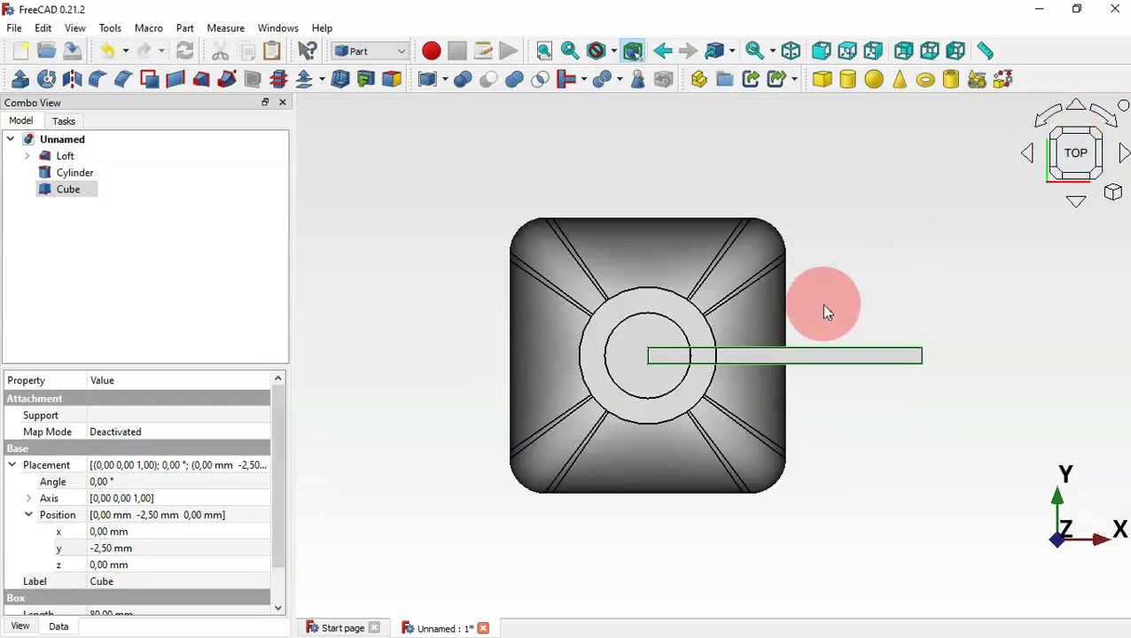
key(0)
click(804, 242)
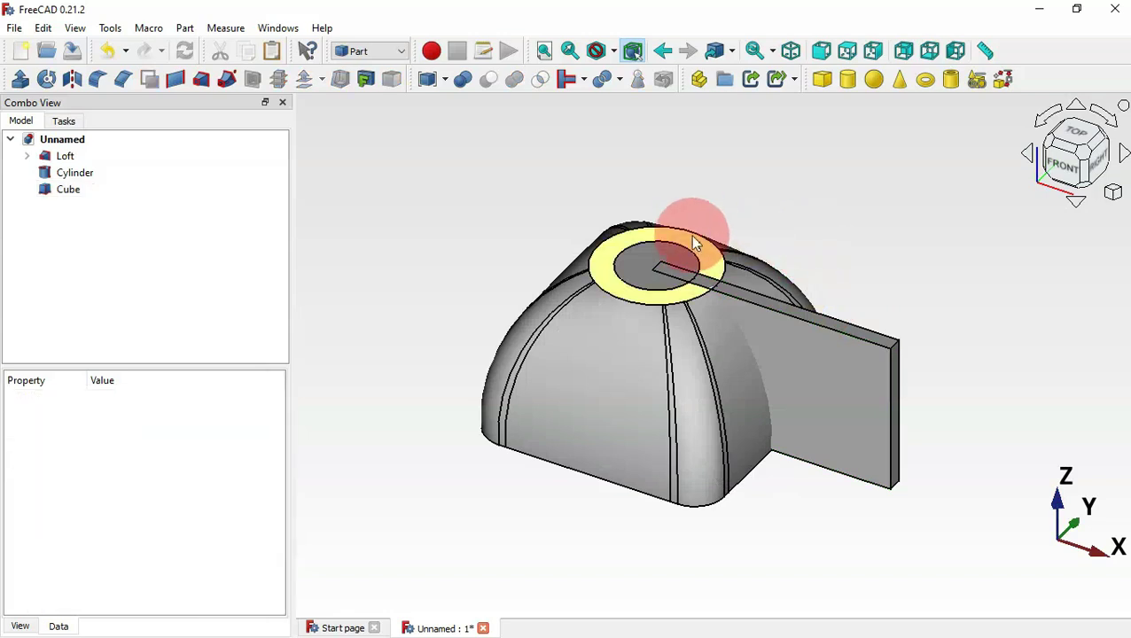
- Fuse the cylinder and the cube into a single solid with a Boolean union
click(645, 268)
click(69, 173)
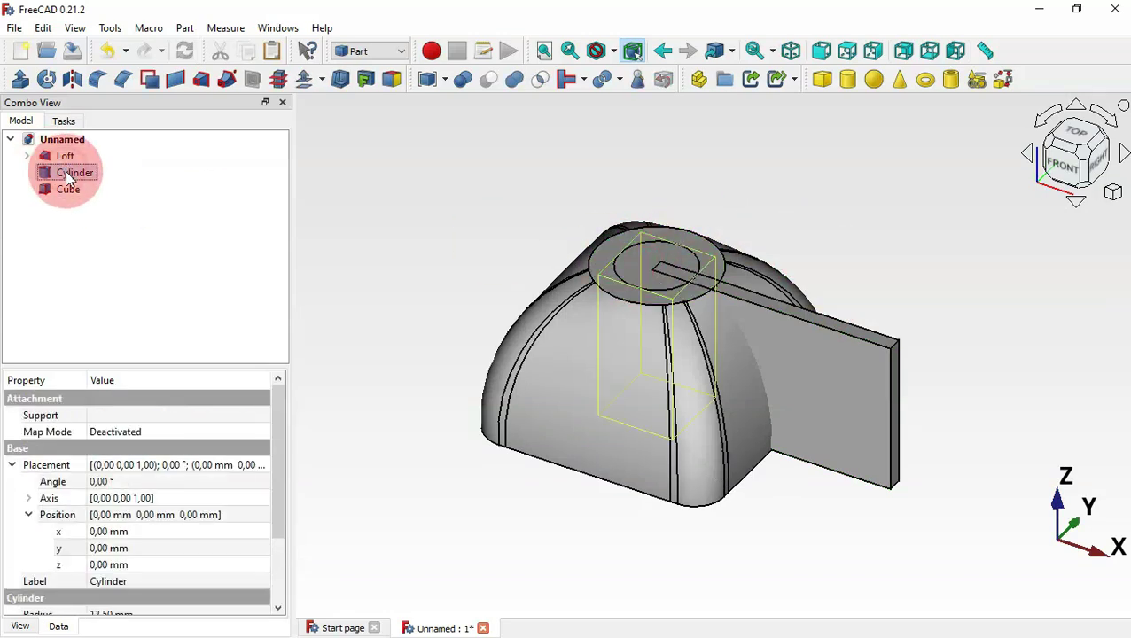
click(68, 189)
click(111, 255)
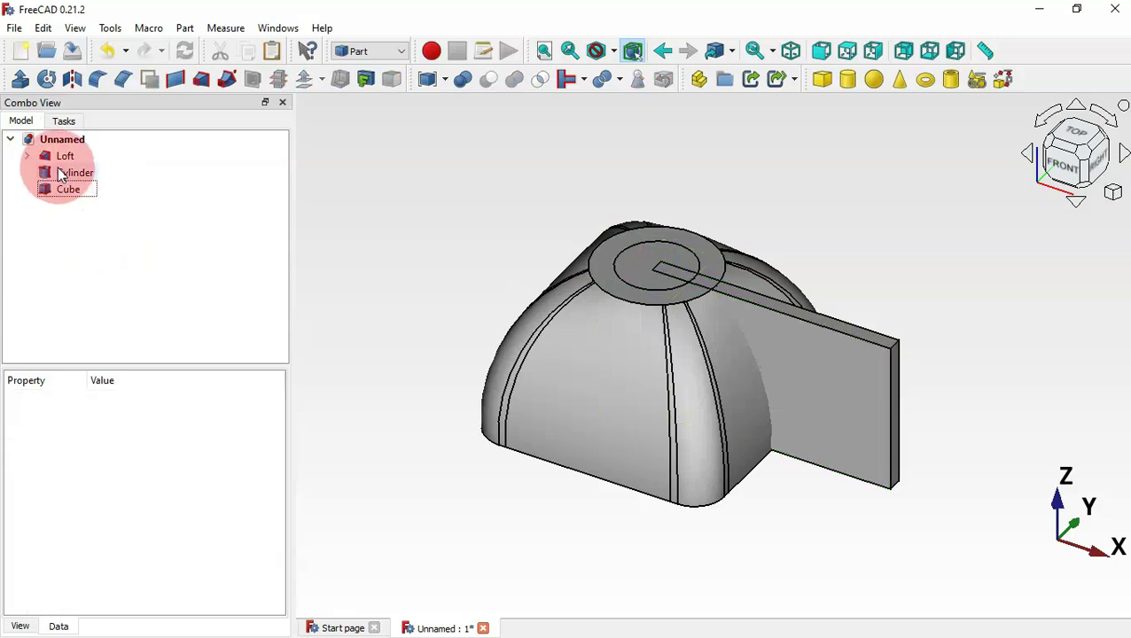
click(60, 175)
ctrl+click(68, 190)
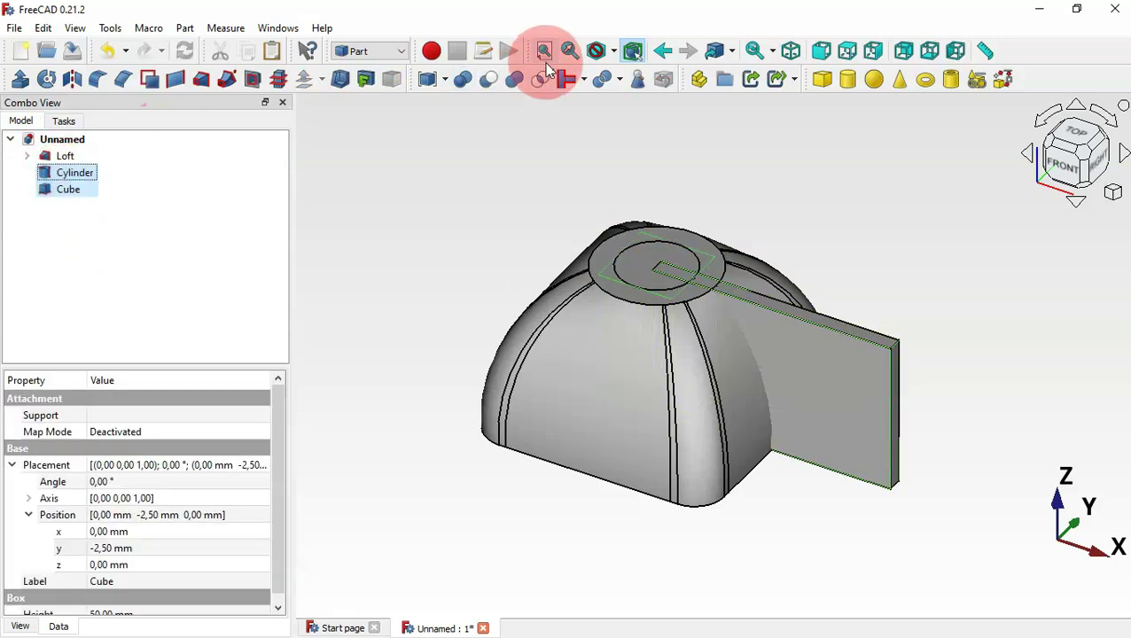
click(517, 78)
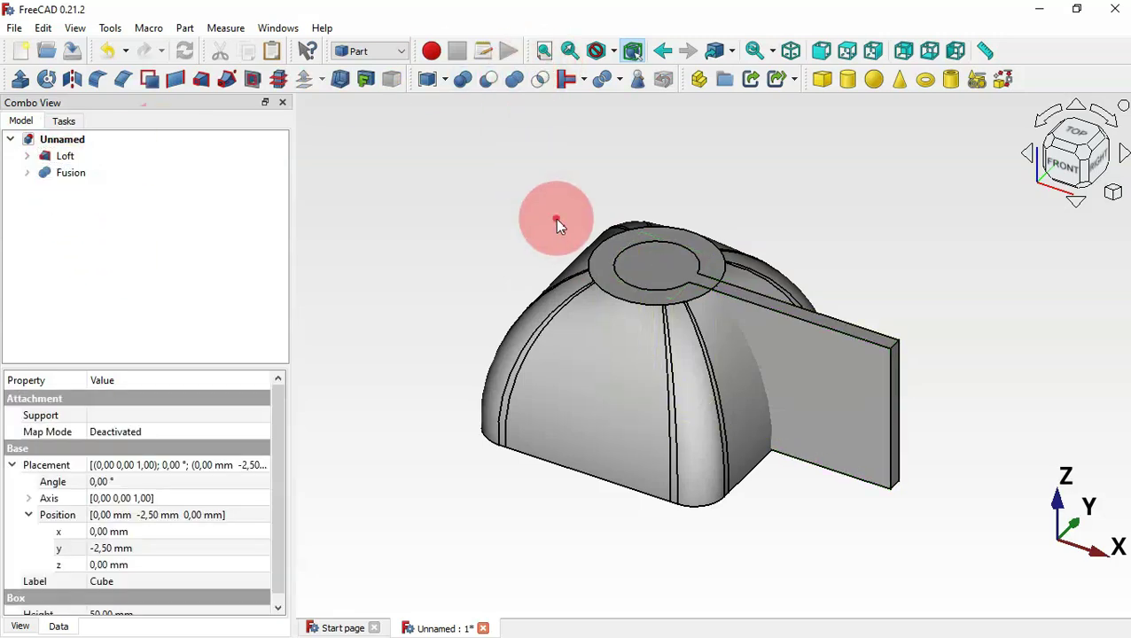
- Cut the fused cylinder and cube from the loft to form the central bore and side slot
drag(555, 222, 572, 249)
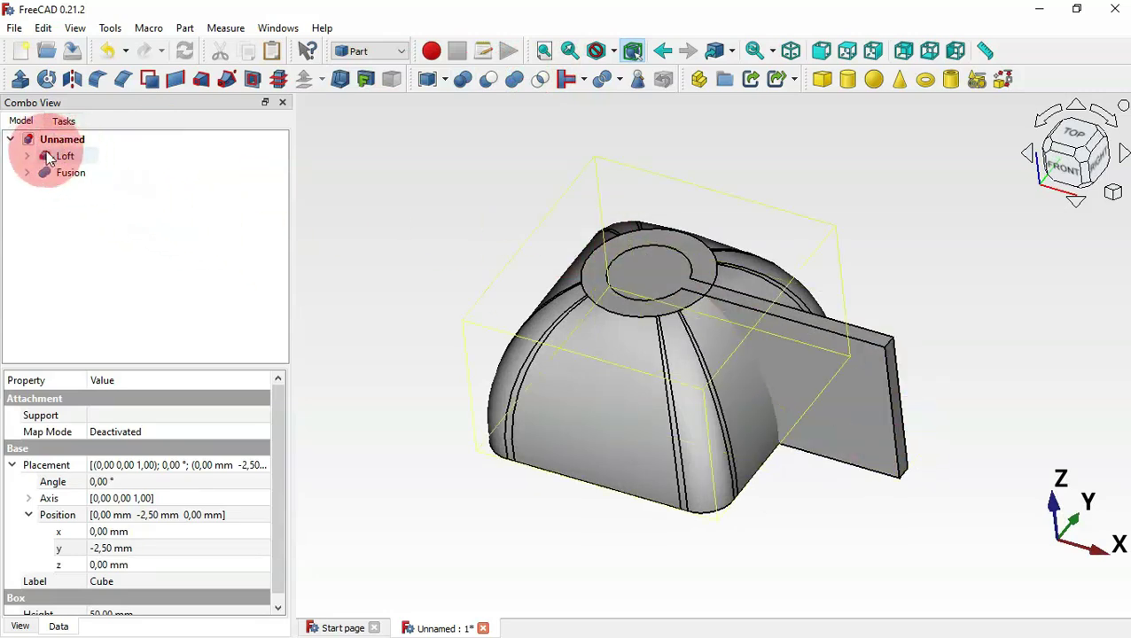
click(160, 251)
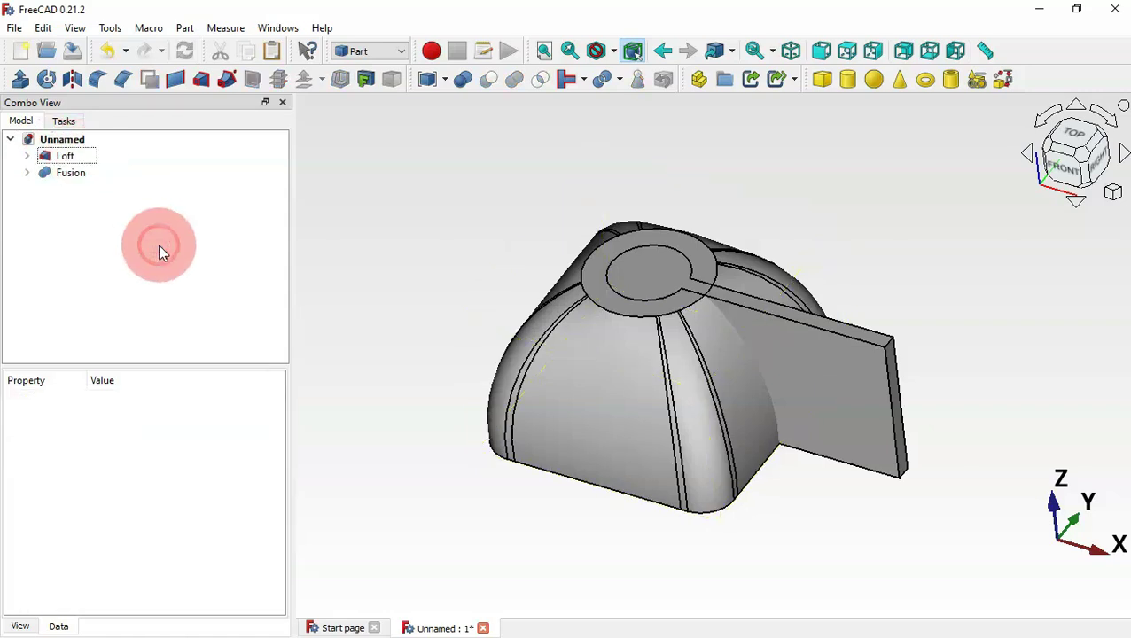
click(71, 156)
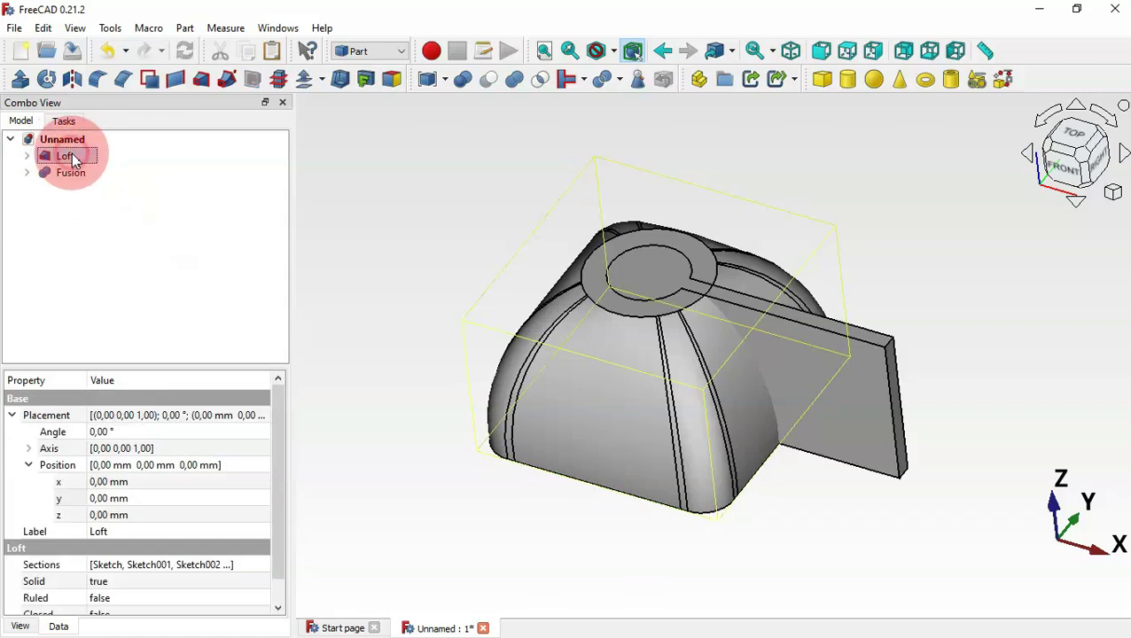
ctrl+click(69, 173)
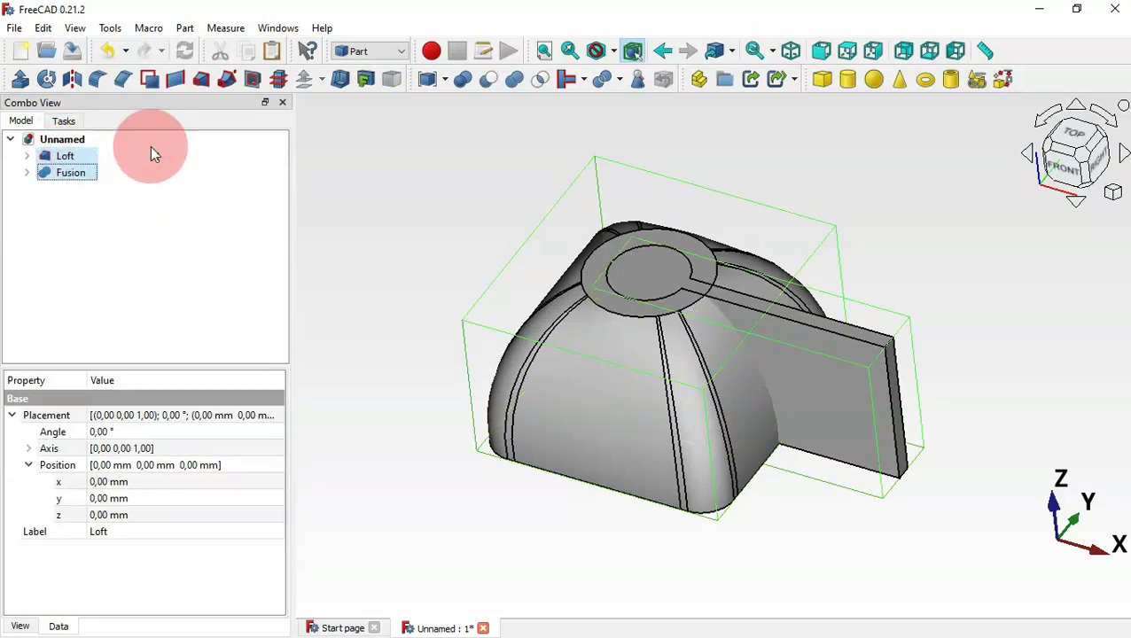
click(489, 78)
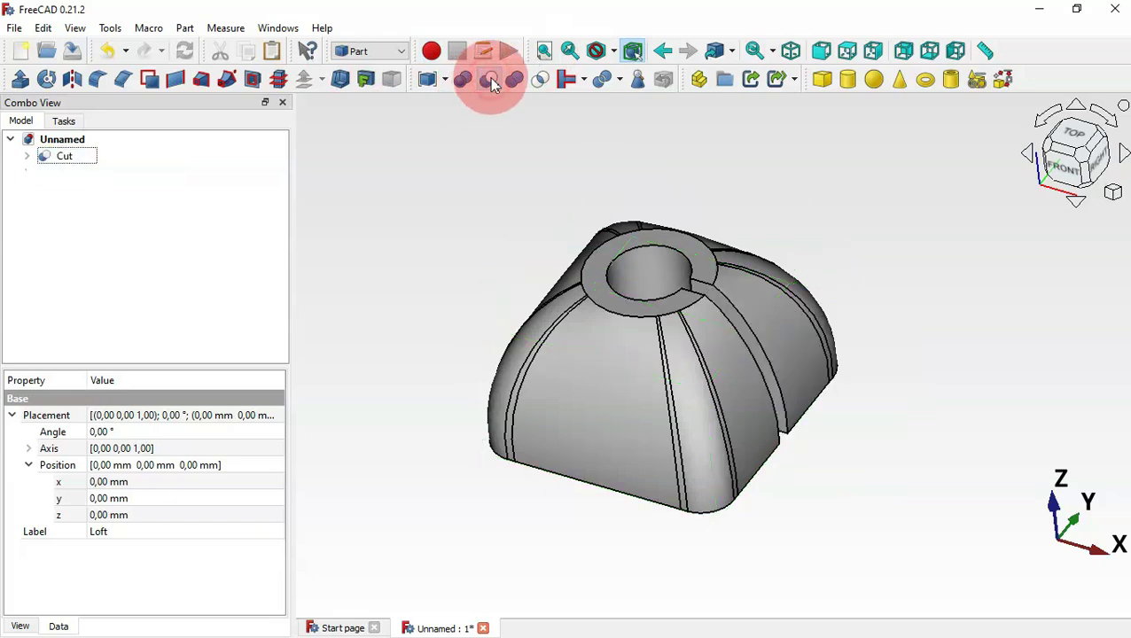
- Chamfer the bore's upper edge and the outer edge of the flat top face with an equal distance of 1 mm
drag(776, 180, 674, 303)
key(0)
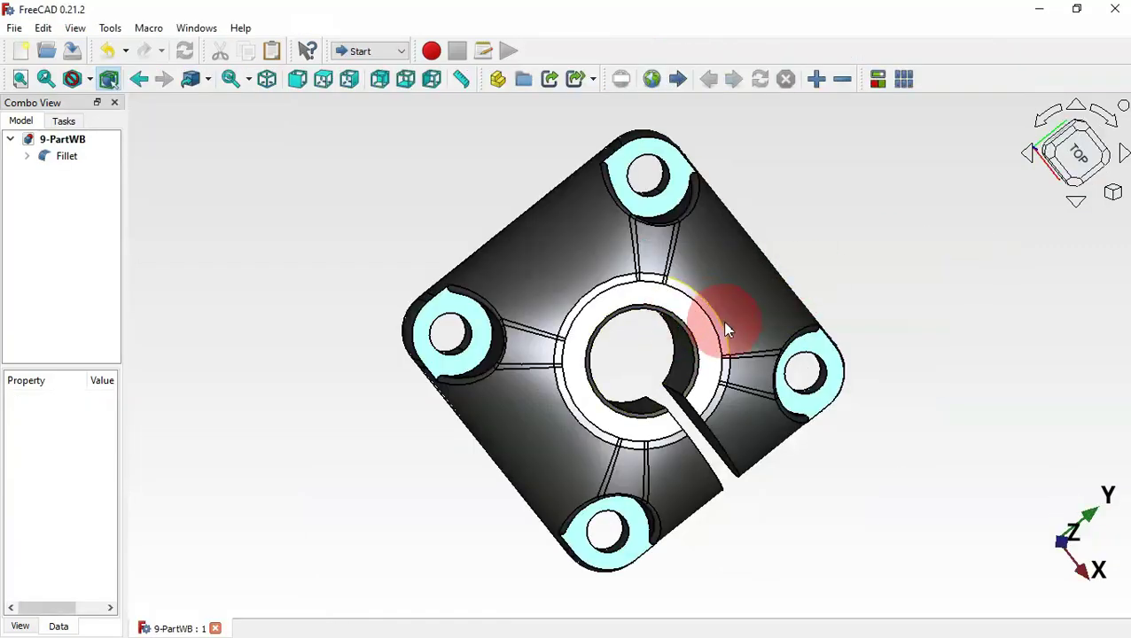
key(0)
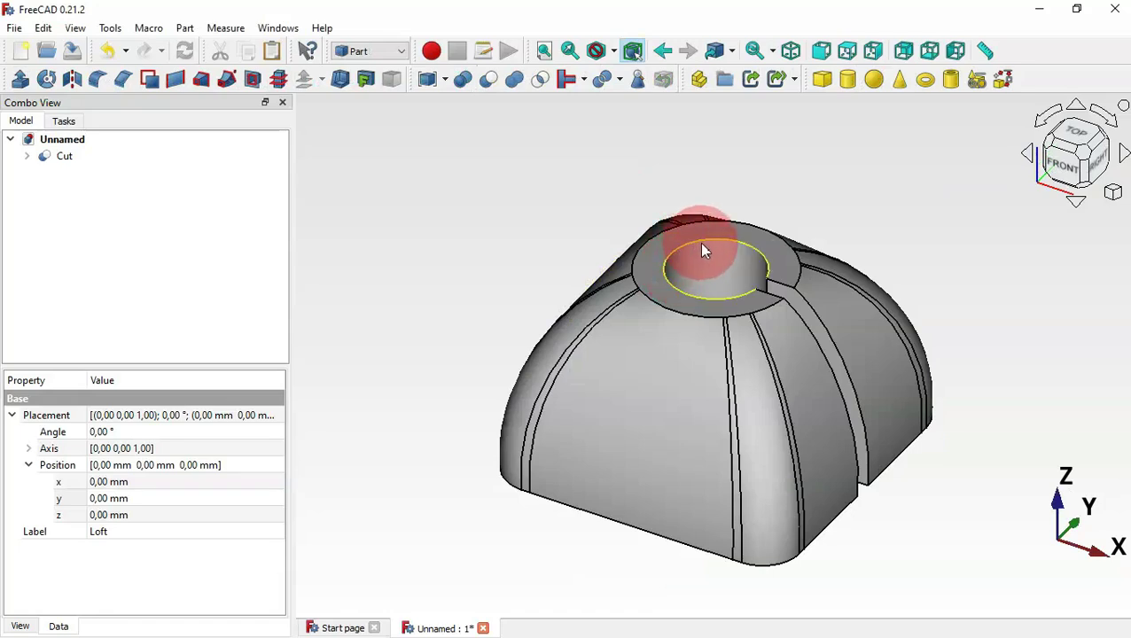
click(702, 245)
ctrl+click(632, 264)
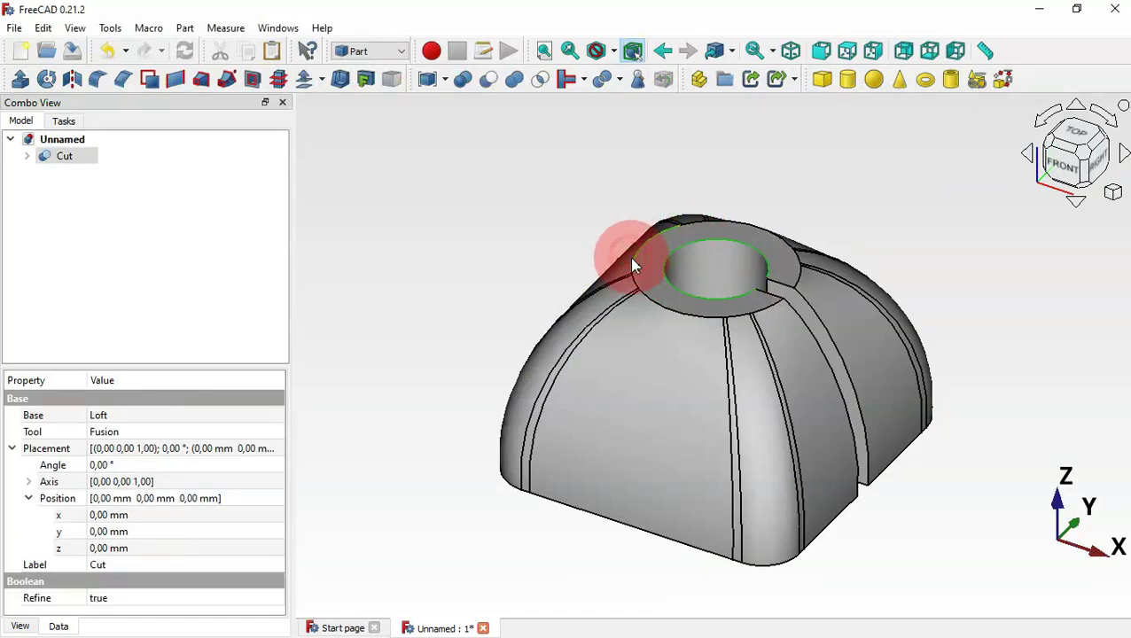
click(122, 77)
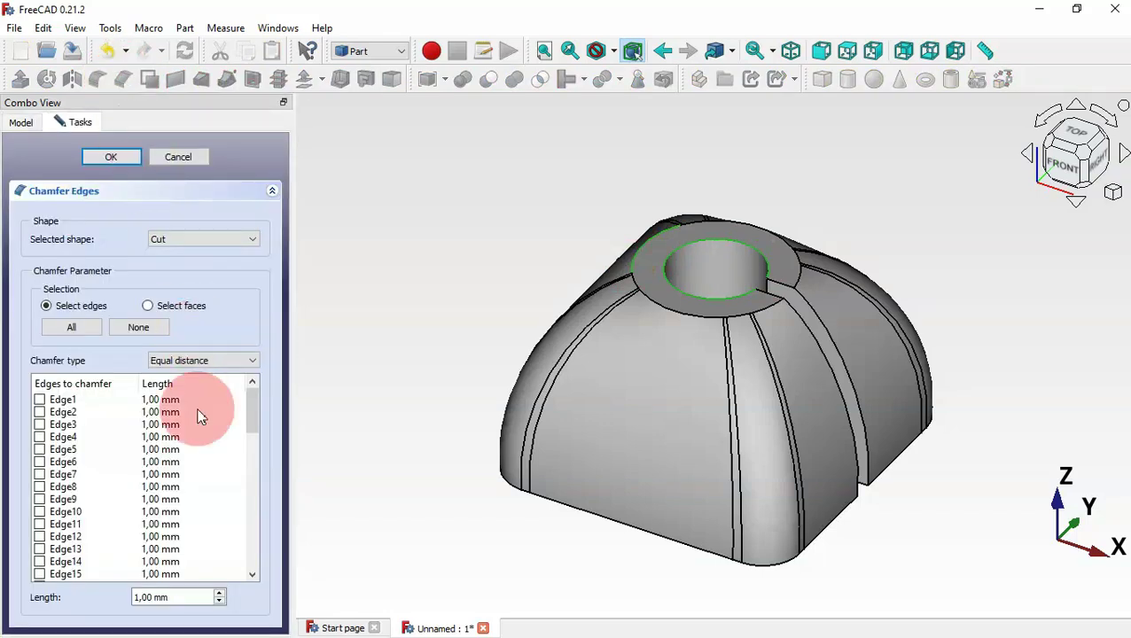
drag(190, 597, 107, 597)
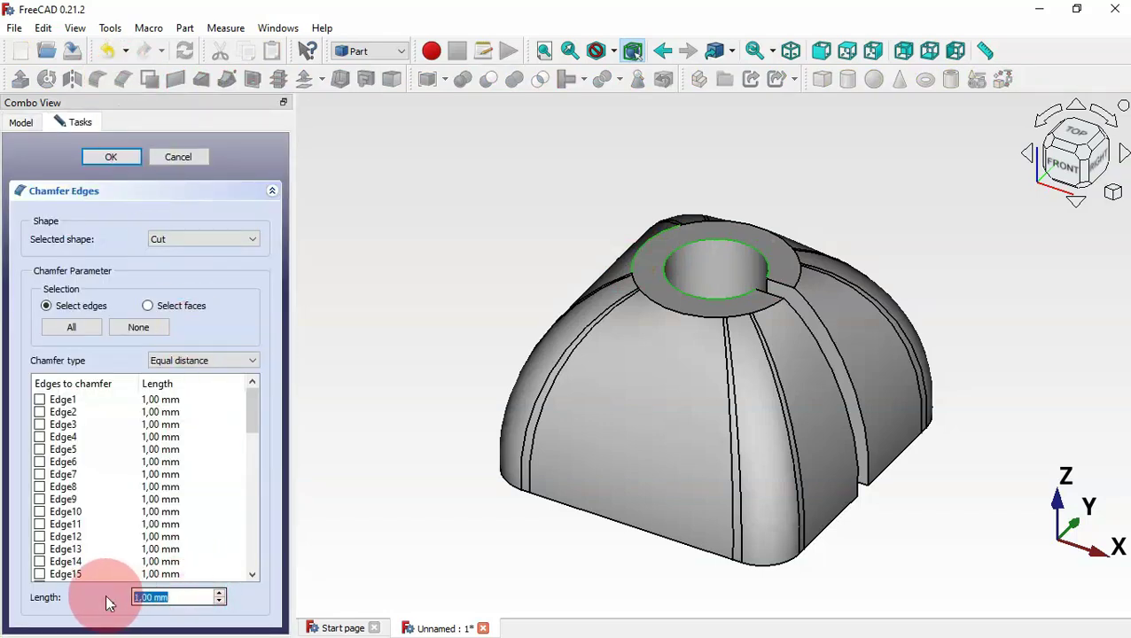
click(112, 156)
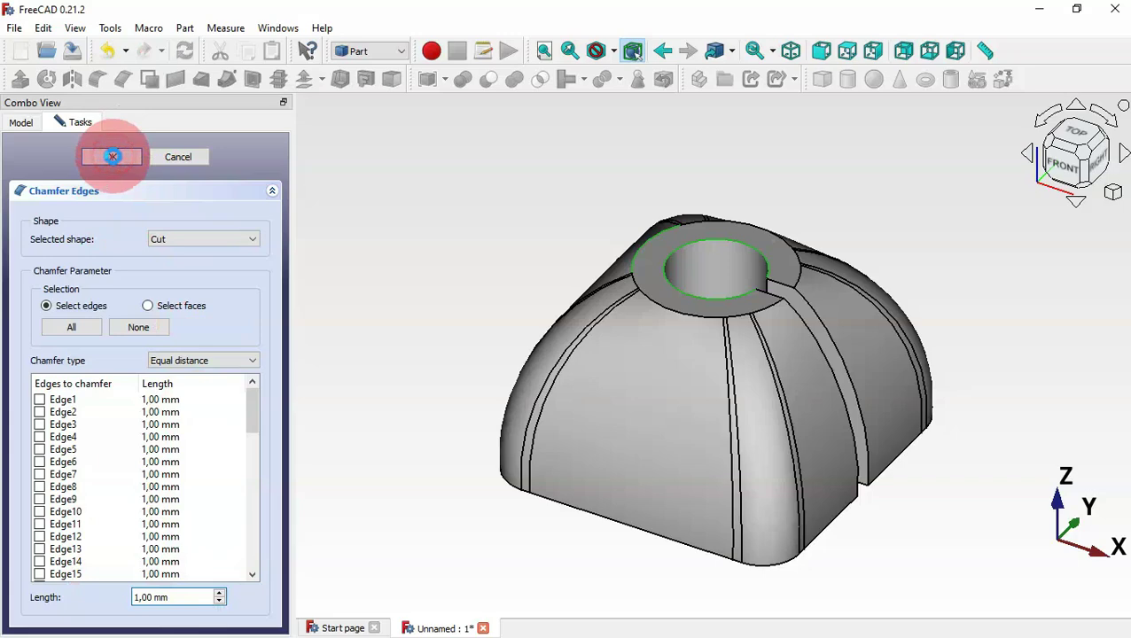
- Review the corner holes on the 9-PartWB reference part and create a sketch on the housing's flat top ring using Plane face attachment
drag(663, 151, 679, 191)
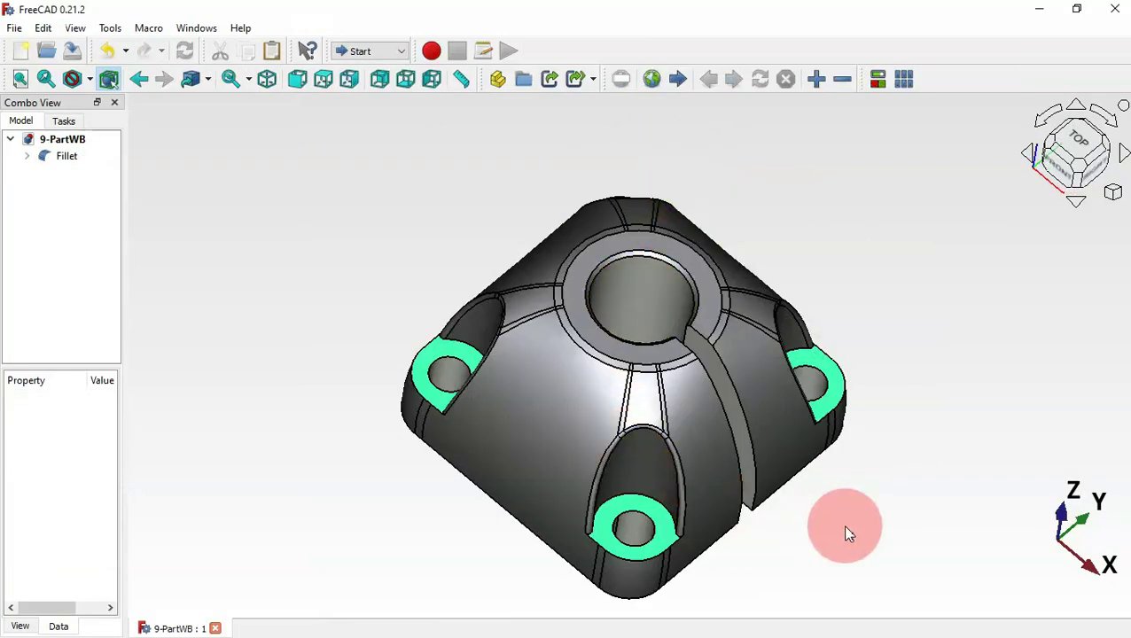
drag(846, 531, 856, 468)
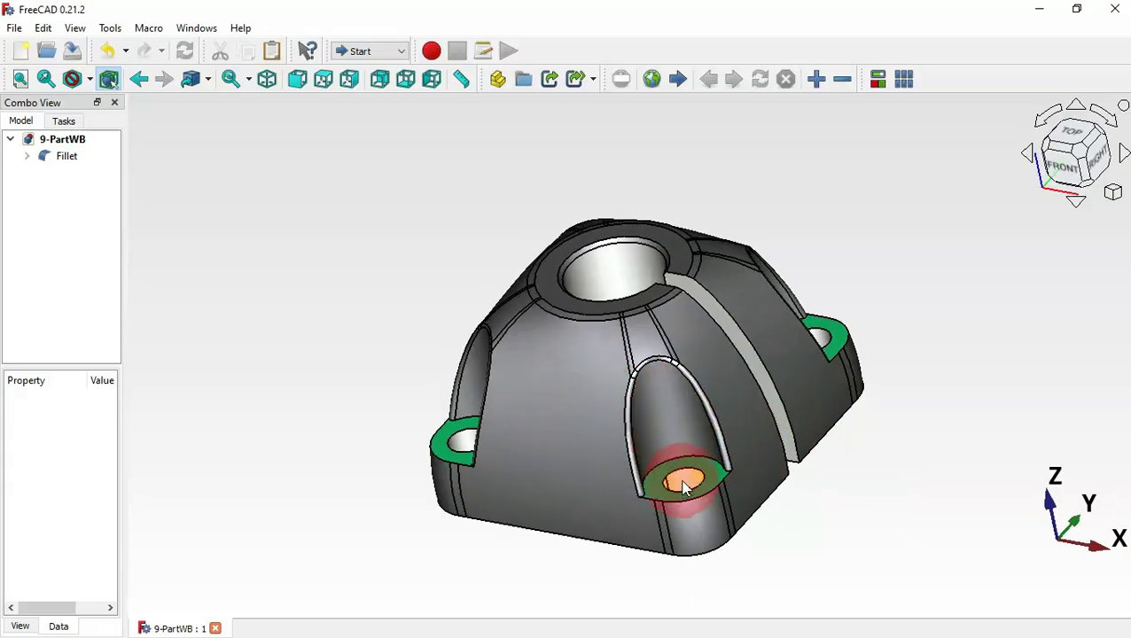
drag(696, 486, 705, 448)
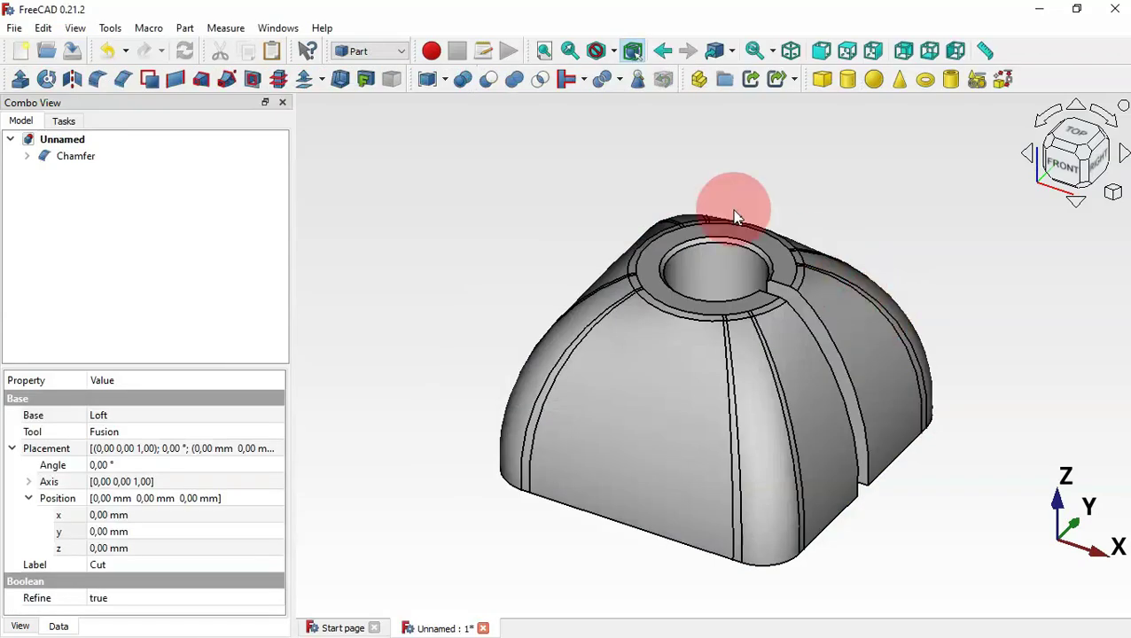
click(379, 51)
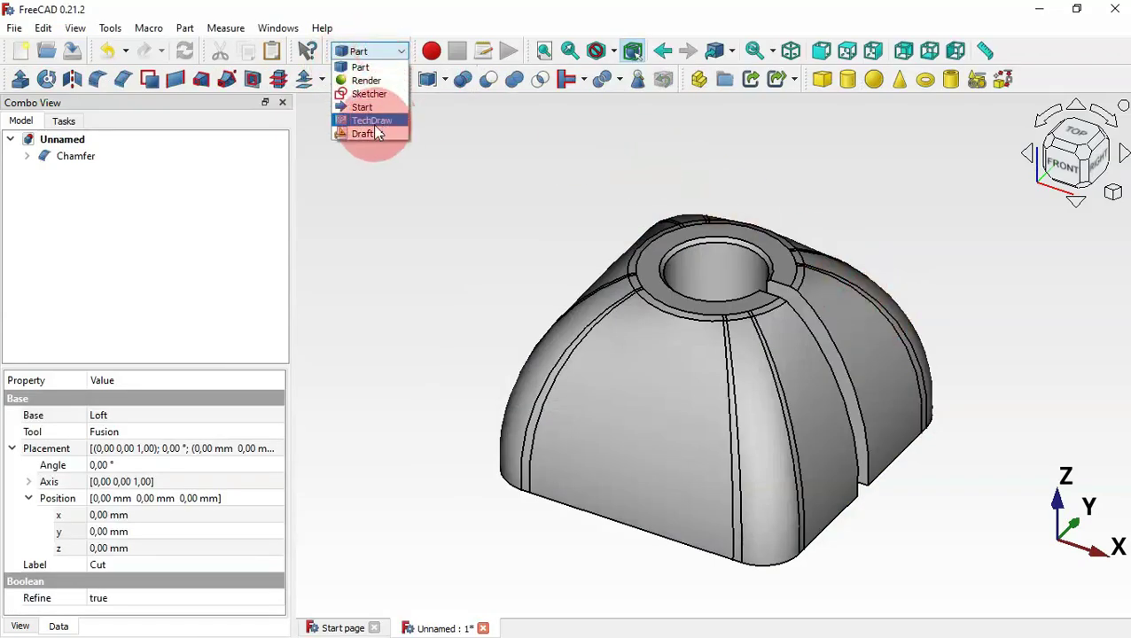
click(376, 94)
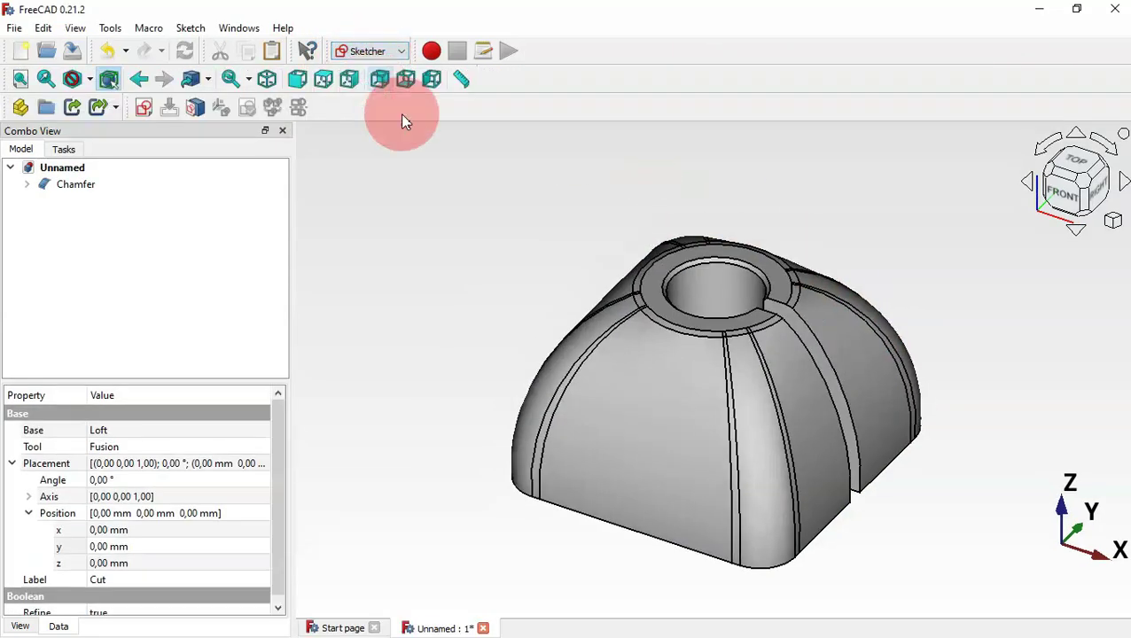
click(680, 258)
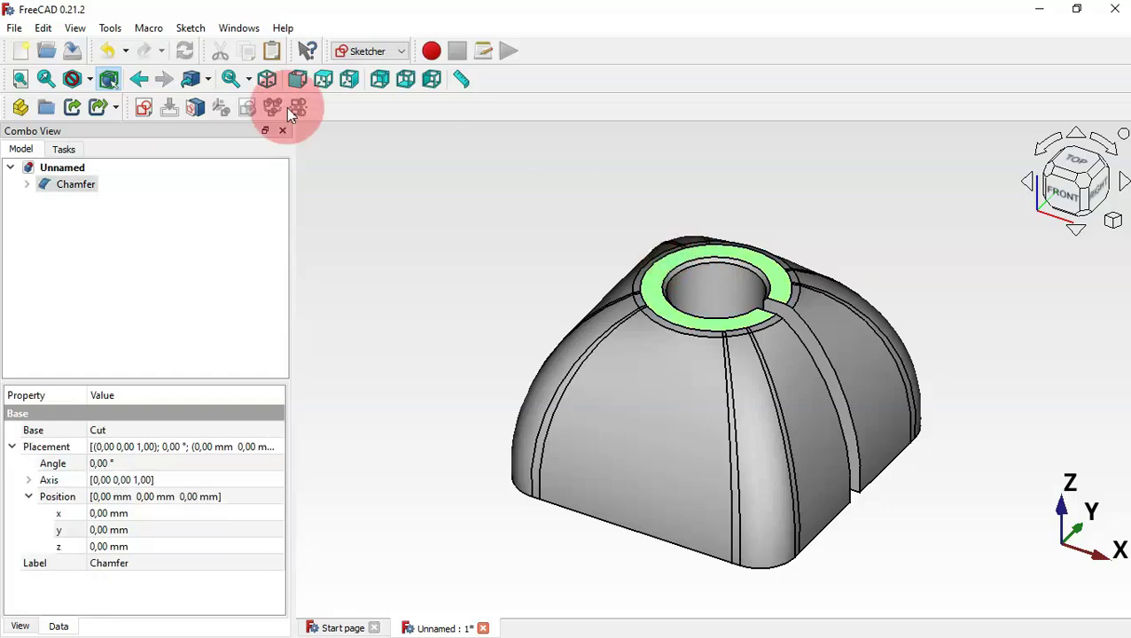
click(142, 110)
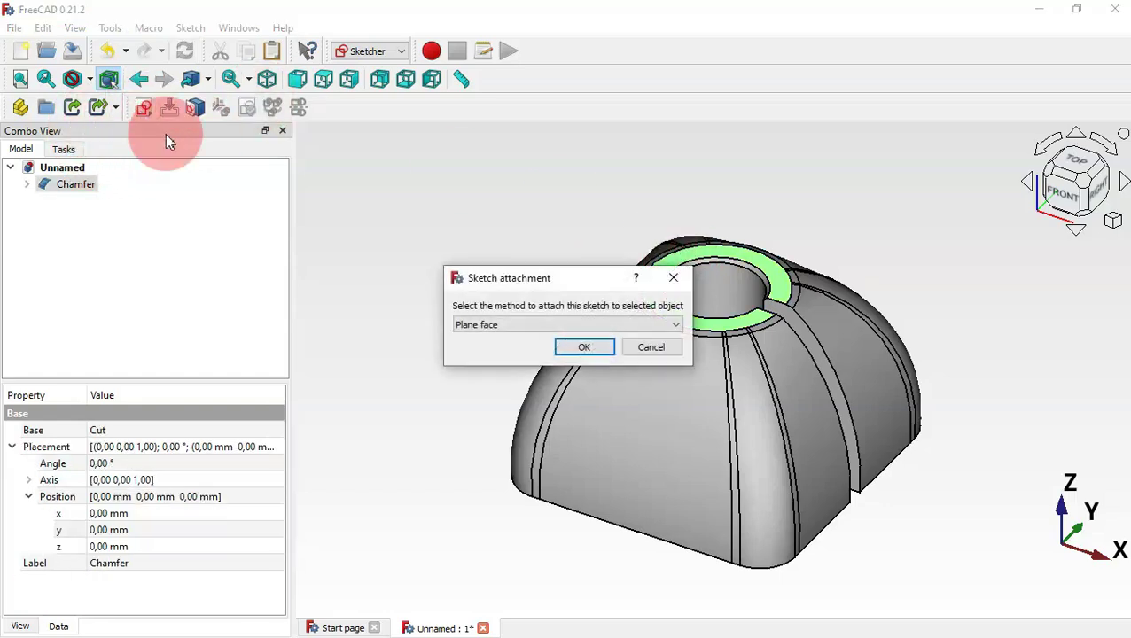
click(584, 348)
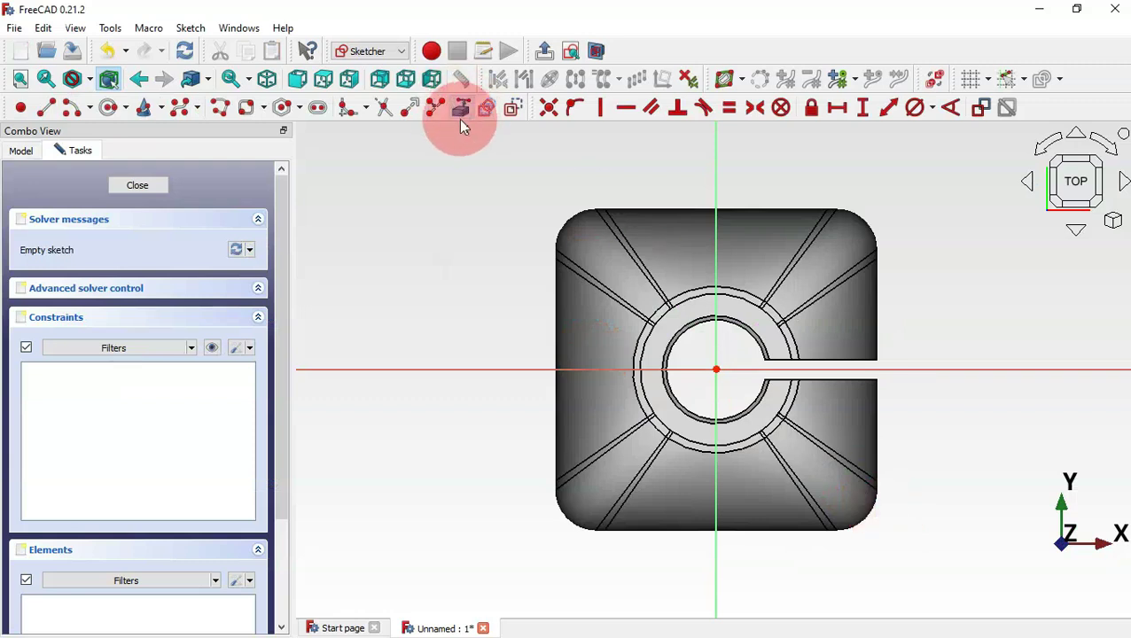
- Reference the housing's rounded base-corner edge at positive X and negative Y as external geometry in the sketch
click(462, 111)
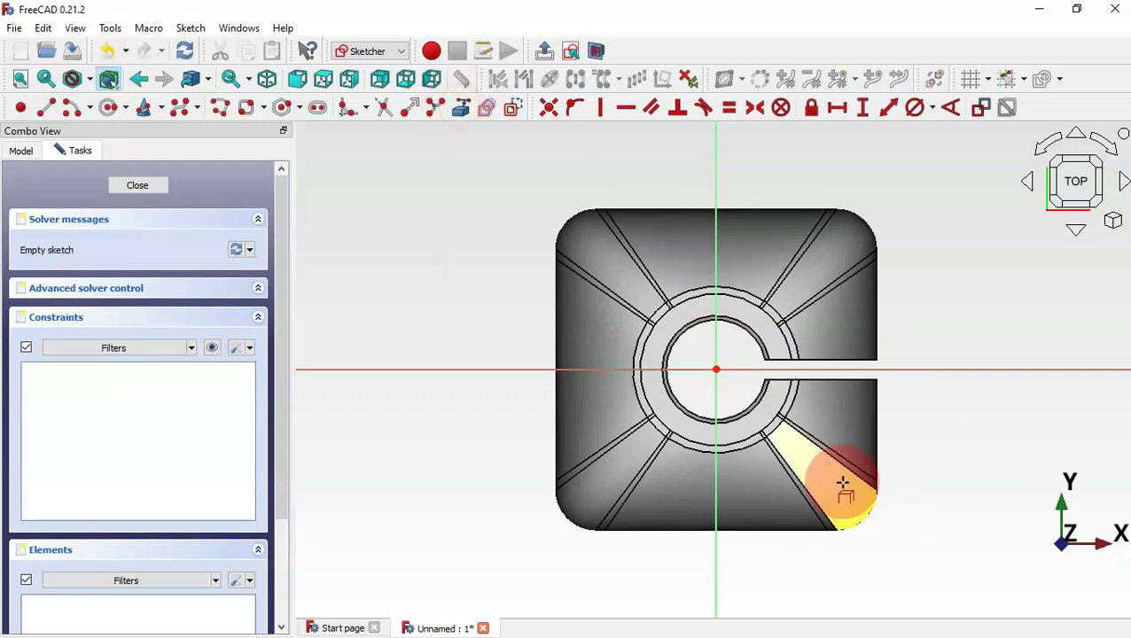
click(861, 524)
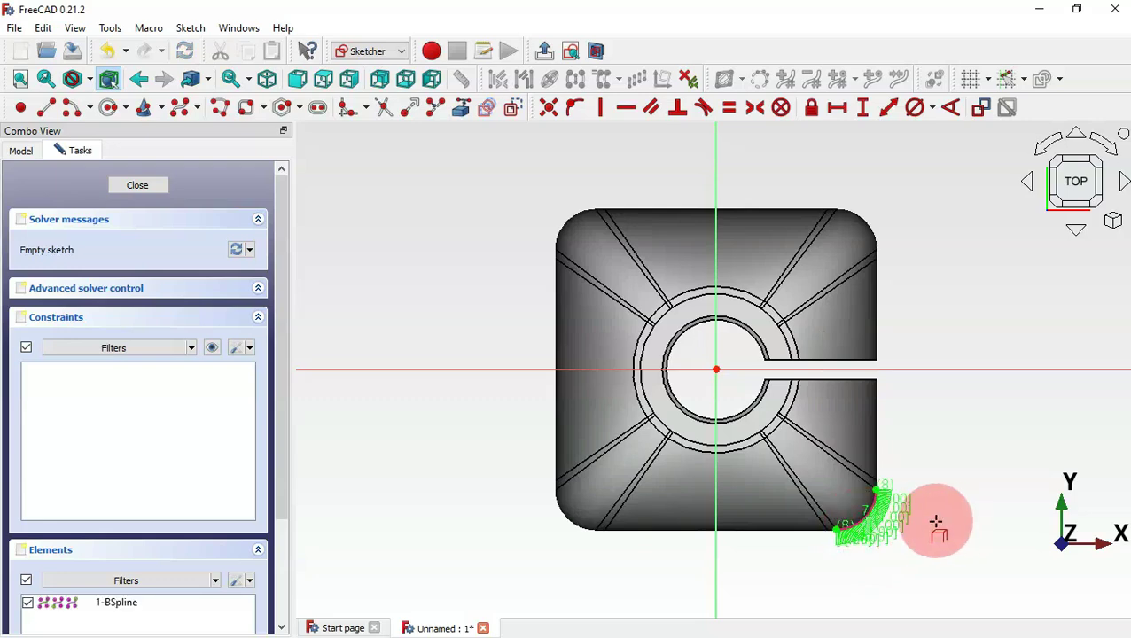
scroll(937, 524, up, 3)
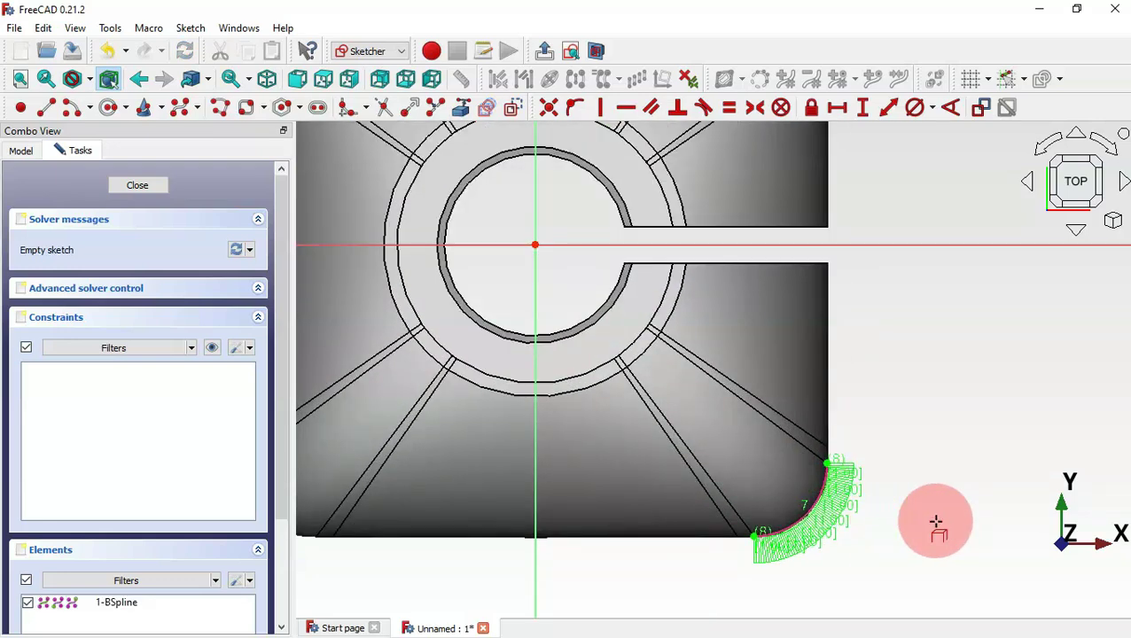
- Draw a three-rim-point circle about 26 mm in diameter through both endpoints of the referenced corner arc
click(125, 109)
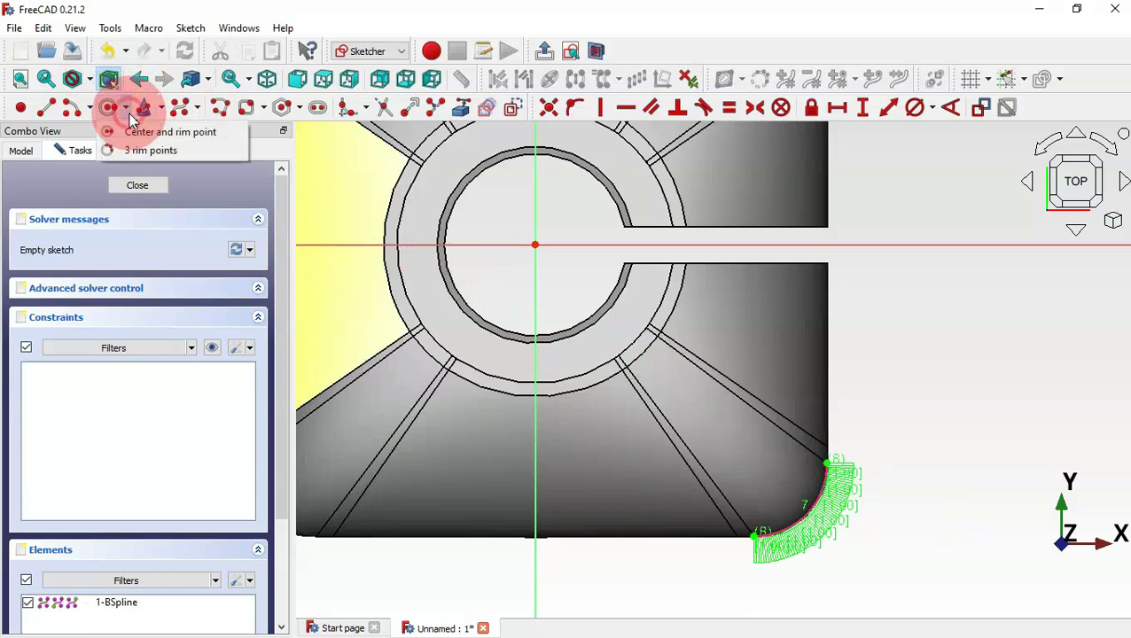
click(170, 151)
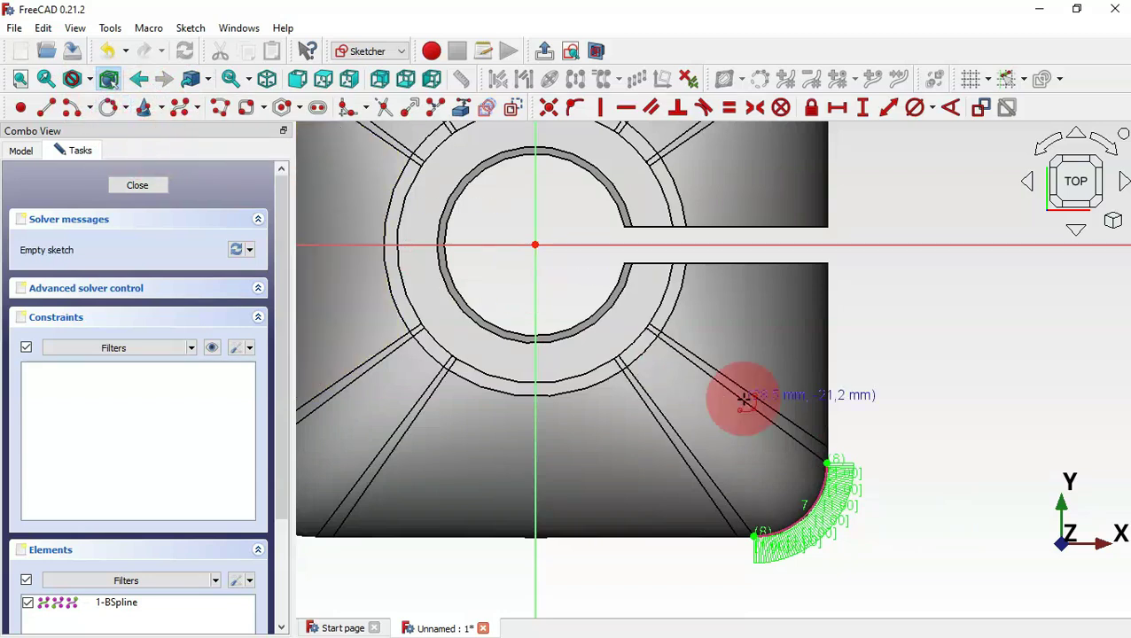
click(755, 535)
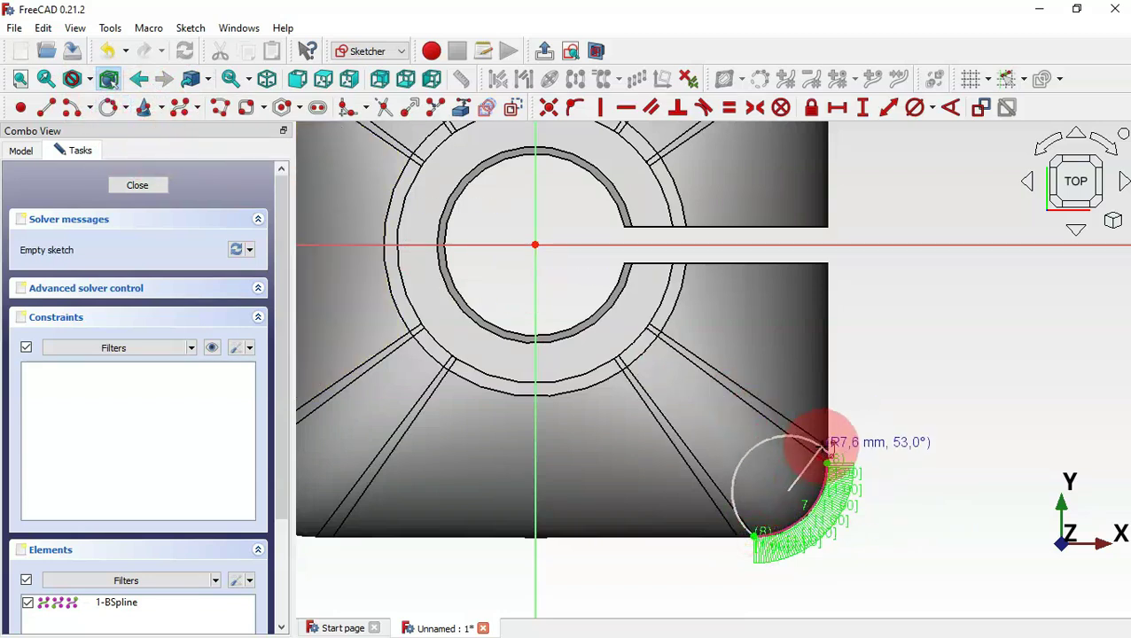
click(826, 462)
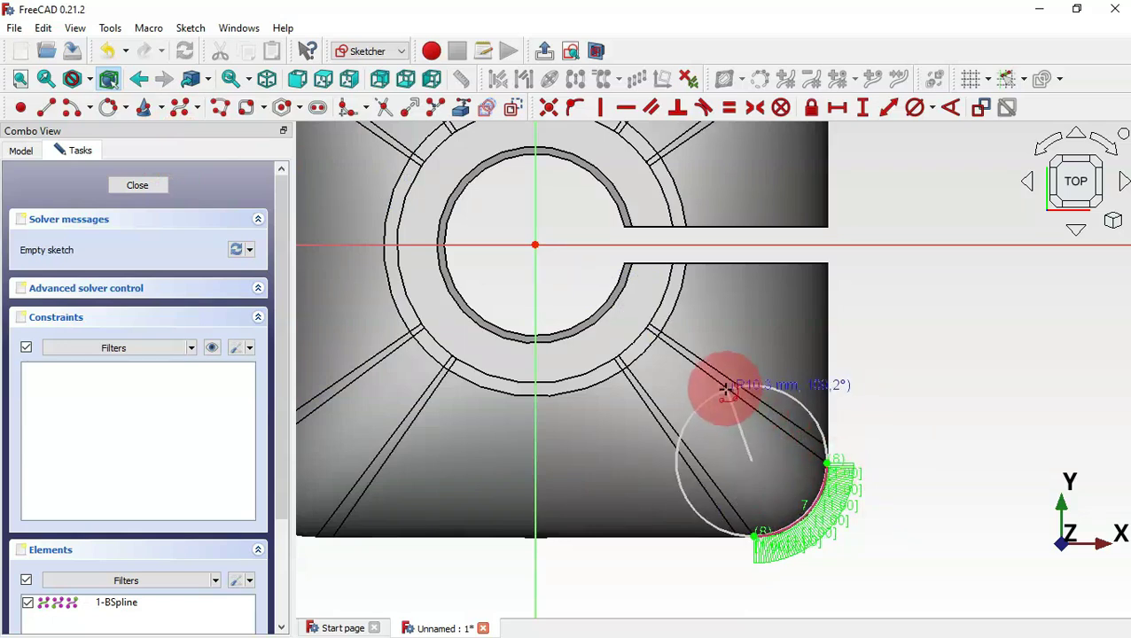
click(653, 387)
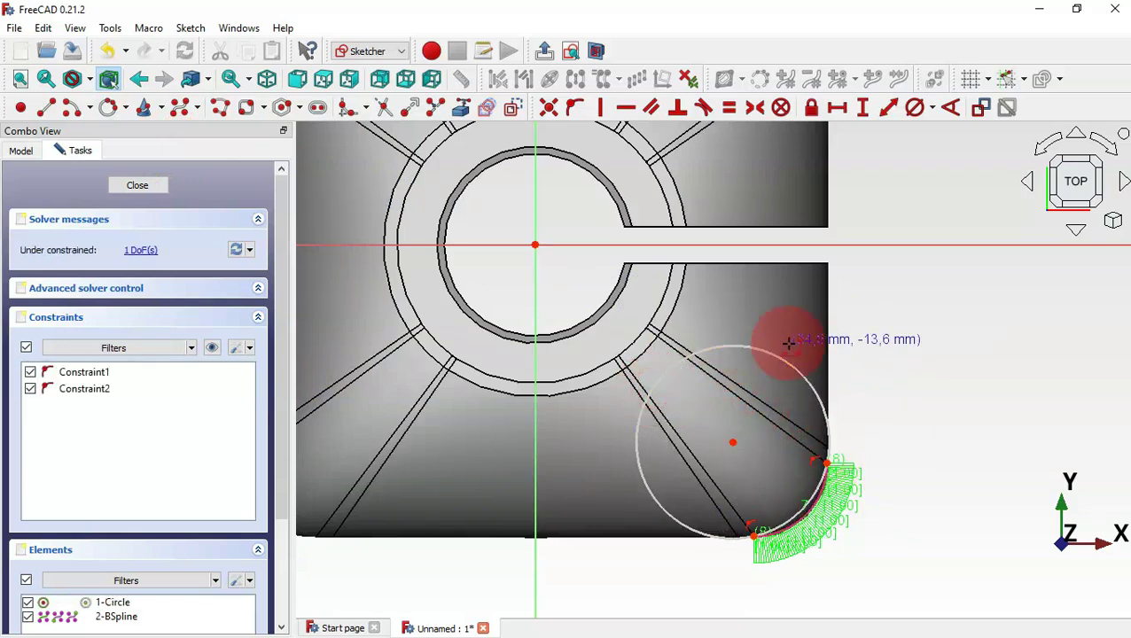
- Constrain the corner circle's diameter to 20 mm and leave the sketch
click(933, 109)
click(959, 151)
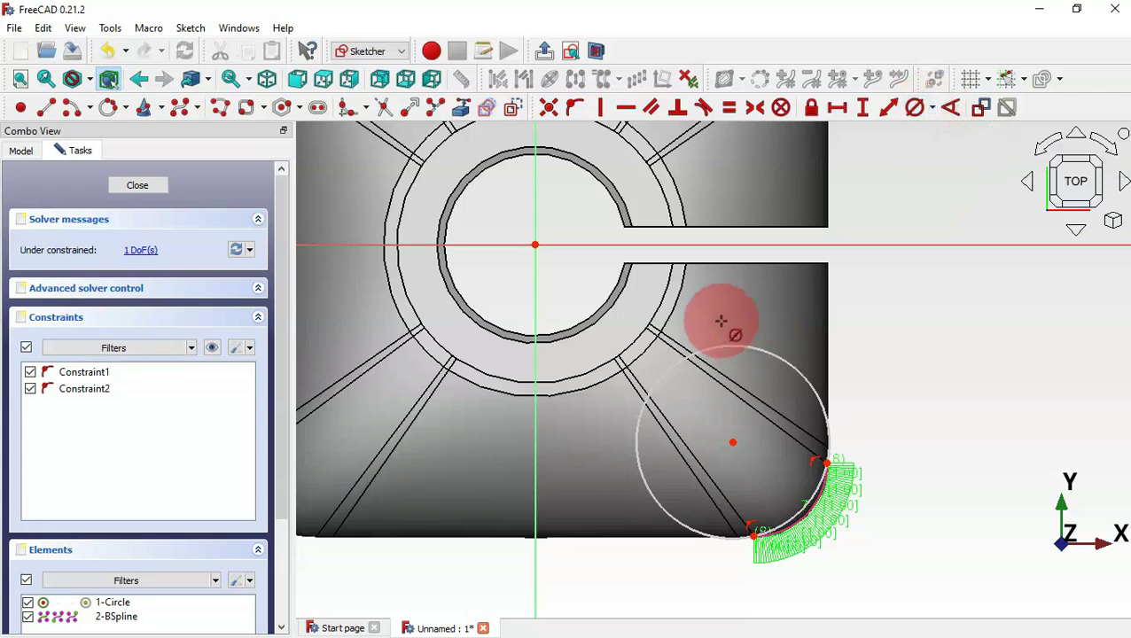
click(736, 344)
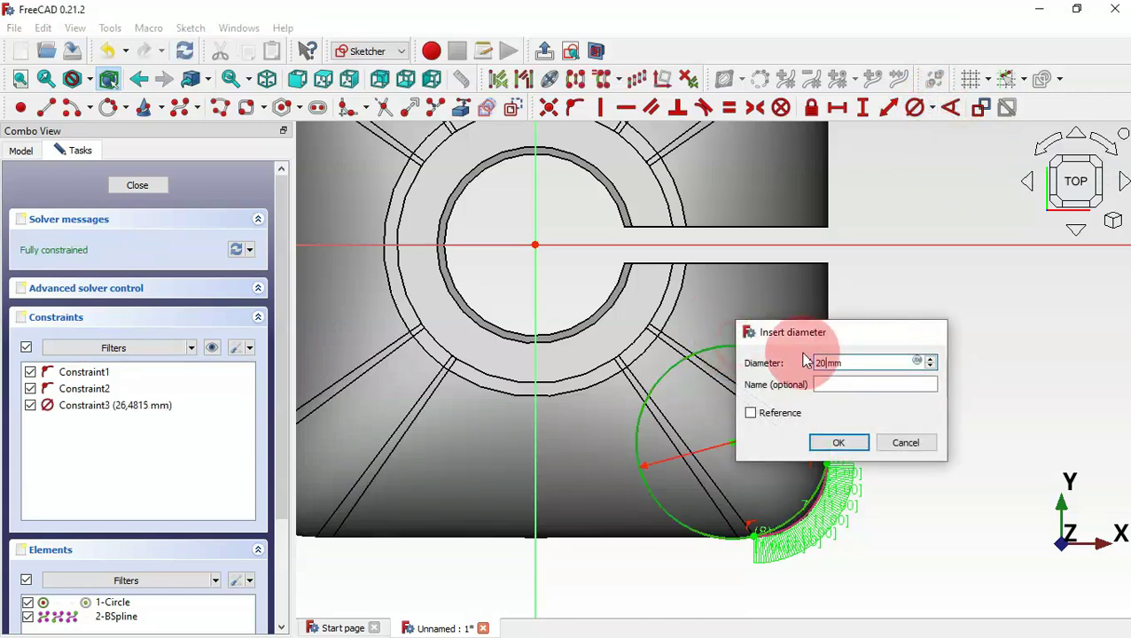
text(20)
key(Return)
key(Escape)
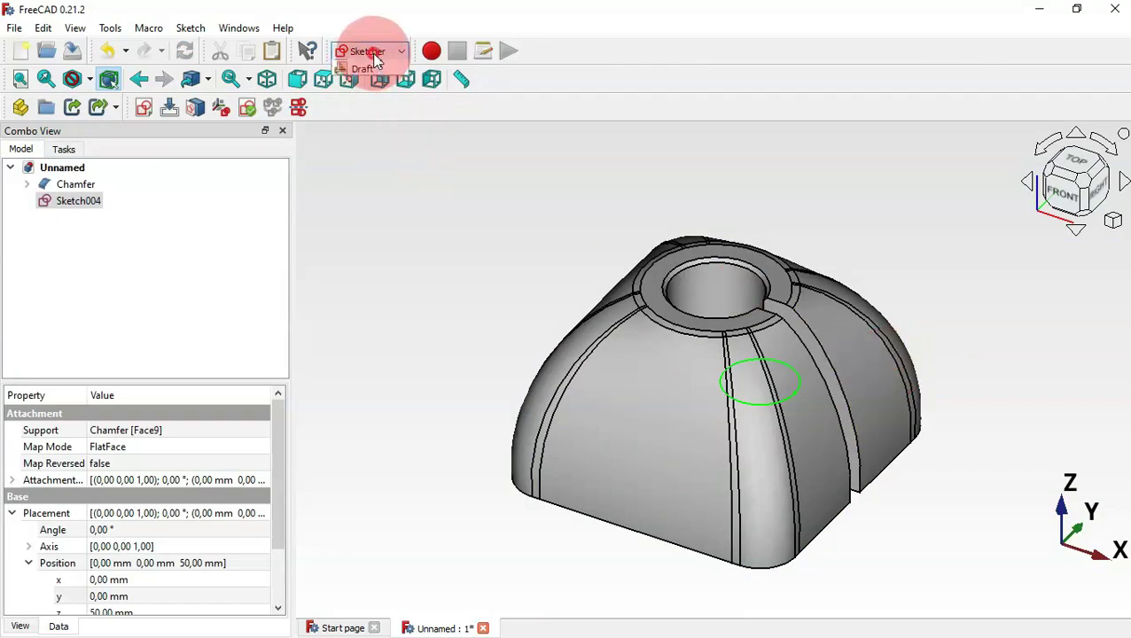
- Switch to the Part workbench and extrude the circle sketch 35 mm along its normal as a solid
click(372, 51)
click(368, 68)
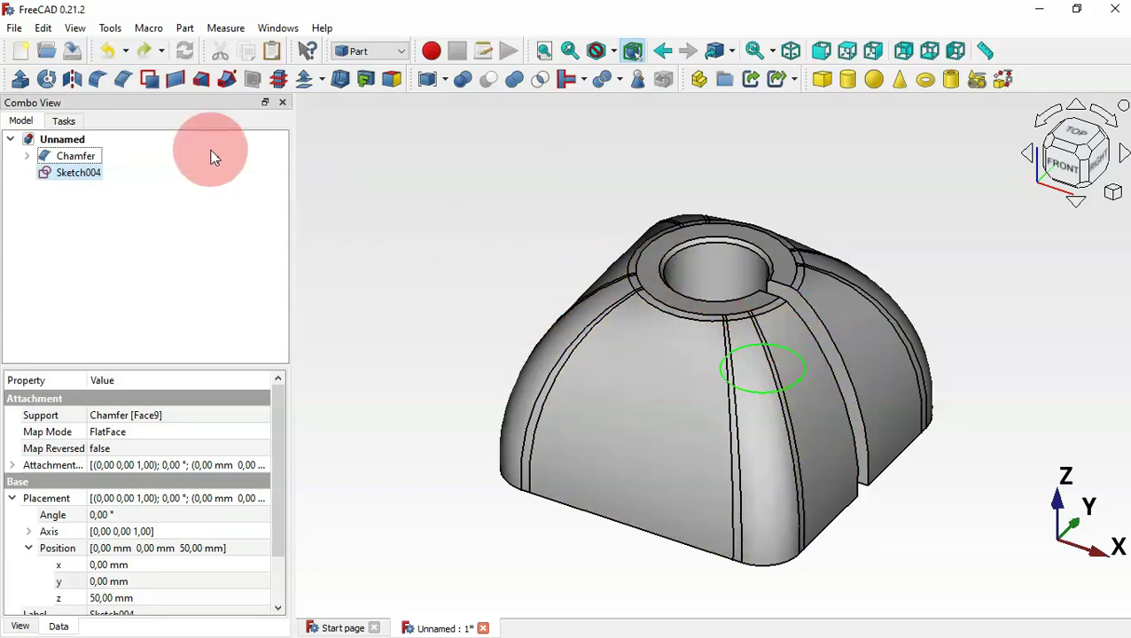
click(19, 82)
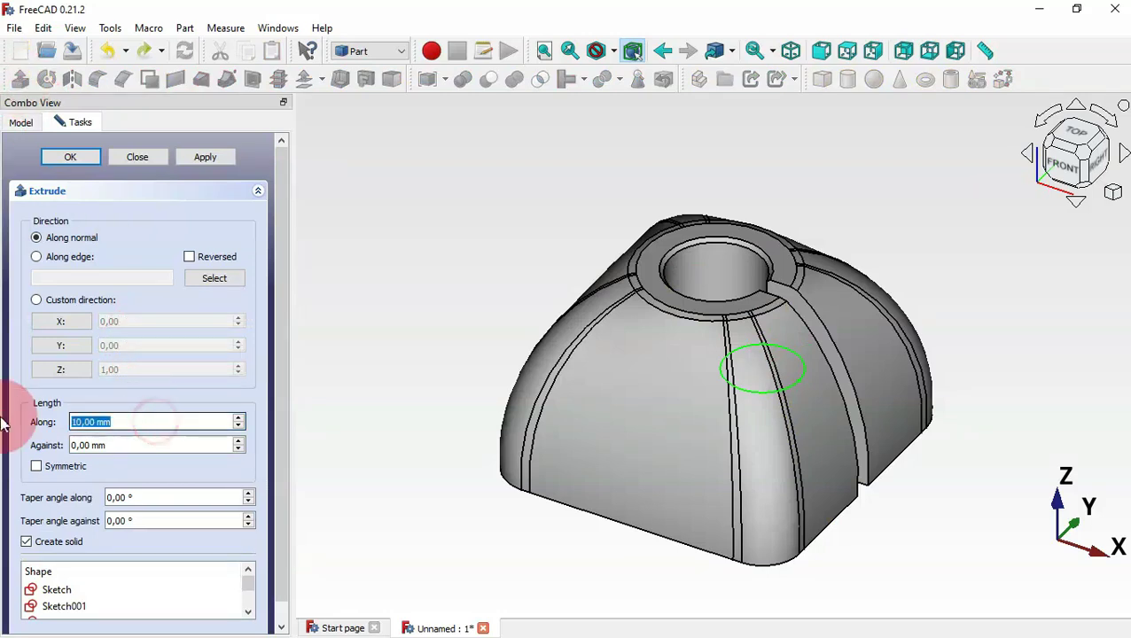
mouse_move(73, 421)
mouse_down()
mouse_move(133, 425)
mouse_move(76, 420)
mouse_up()
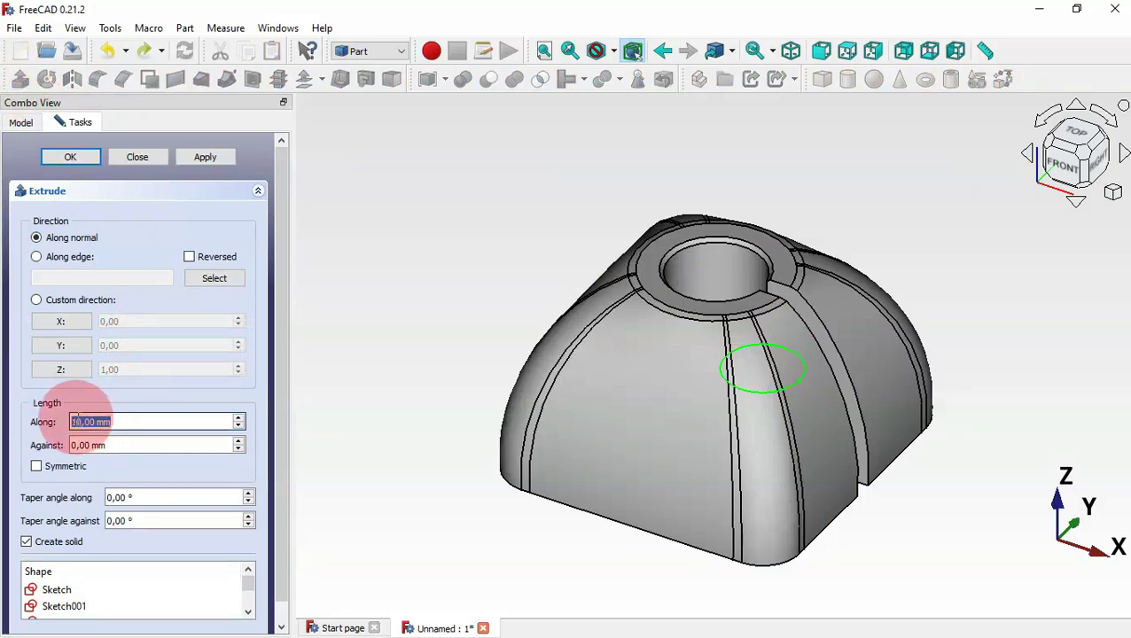
text(30)
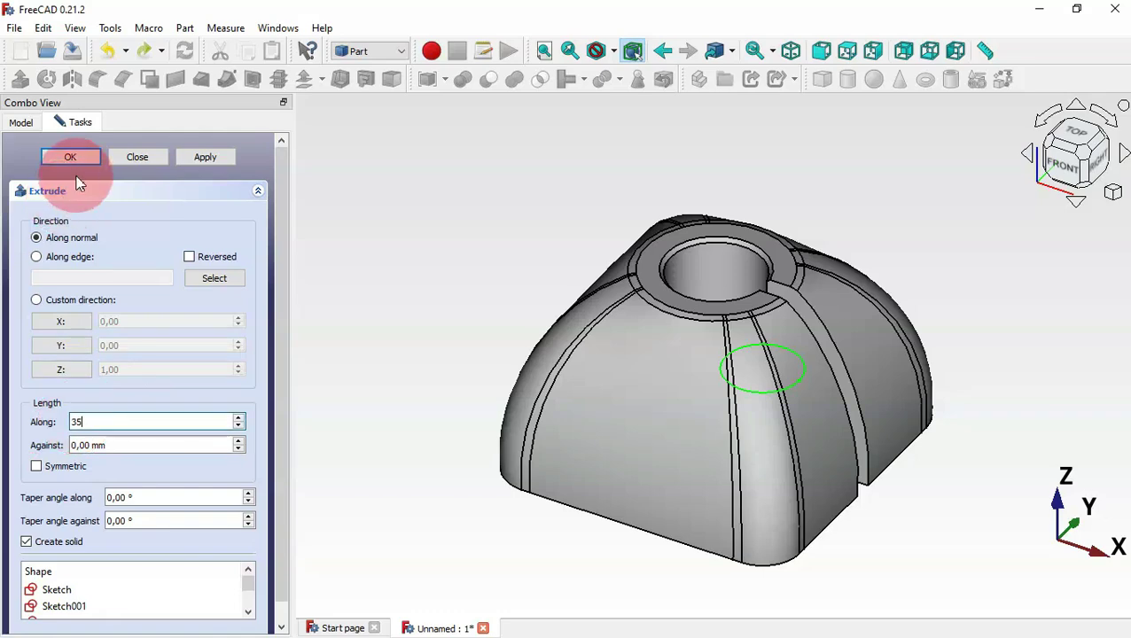
click(70, 157)
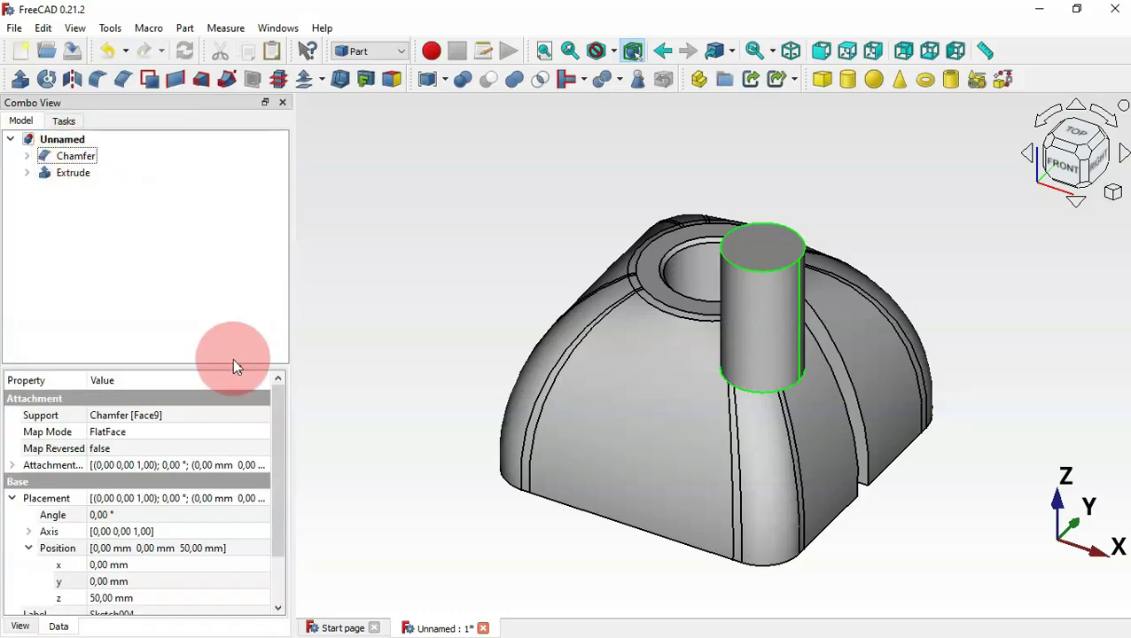
- Reverse the extrusion's direction by setting its Reversed property to true, so it runs down into the housing corner
drag(588, 411, 780, 268)
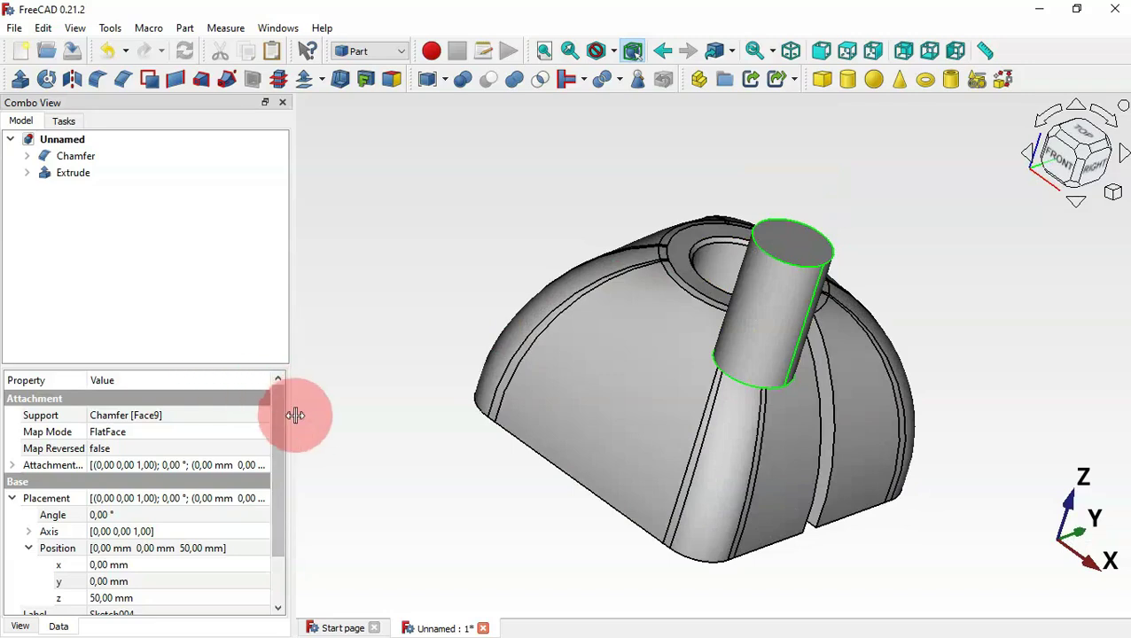
click(86, 181)
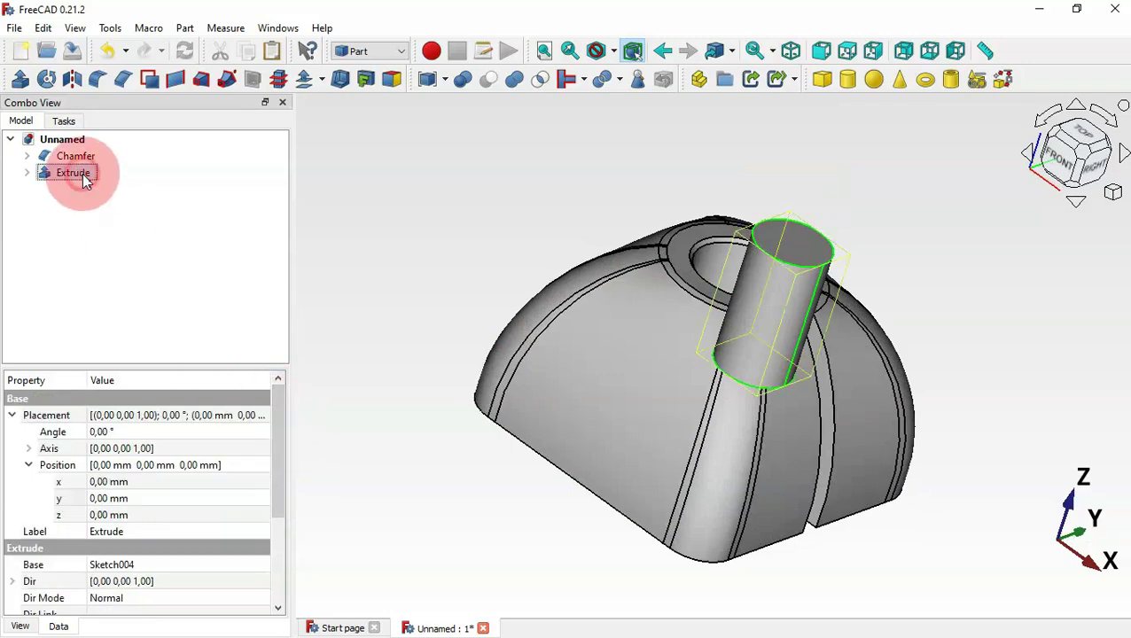
drag(280, 494, 273, 593)
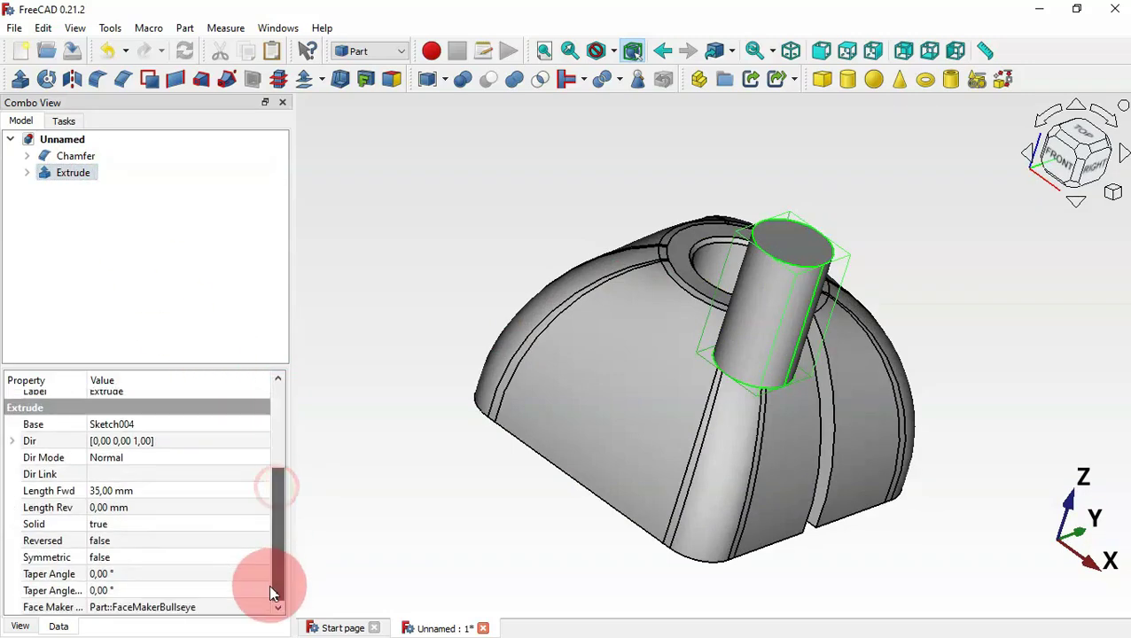
click(129, 543)
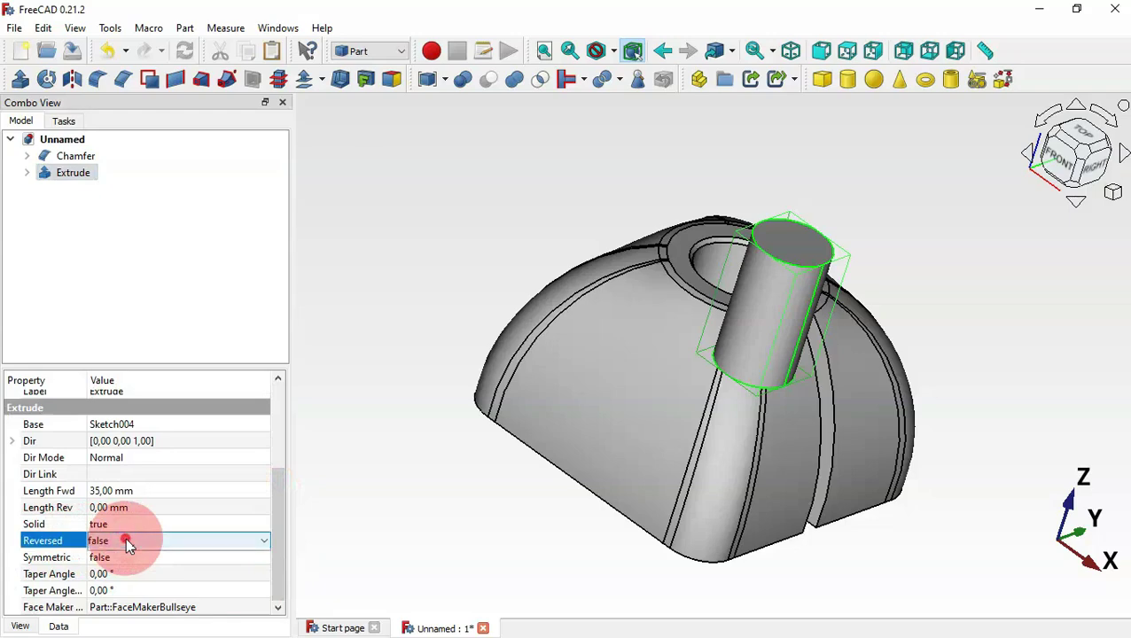
click(128, 543)
click(142, 569)
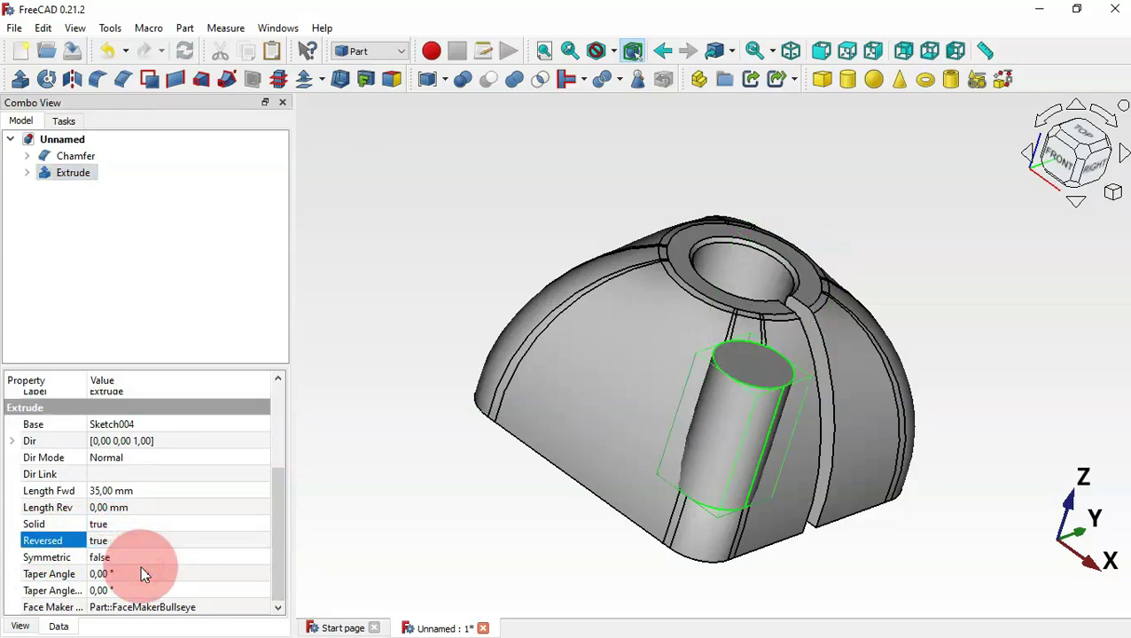
drag(428, 448, 386, 428)
key(0)
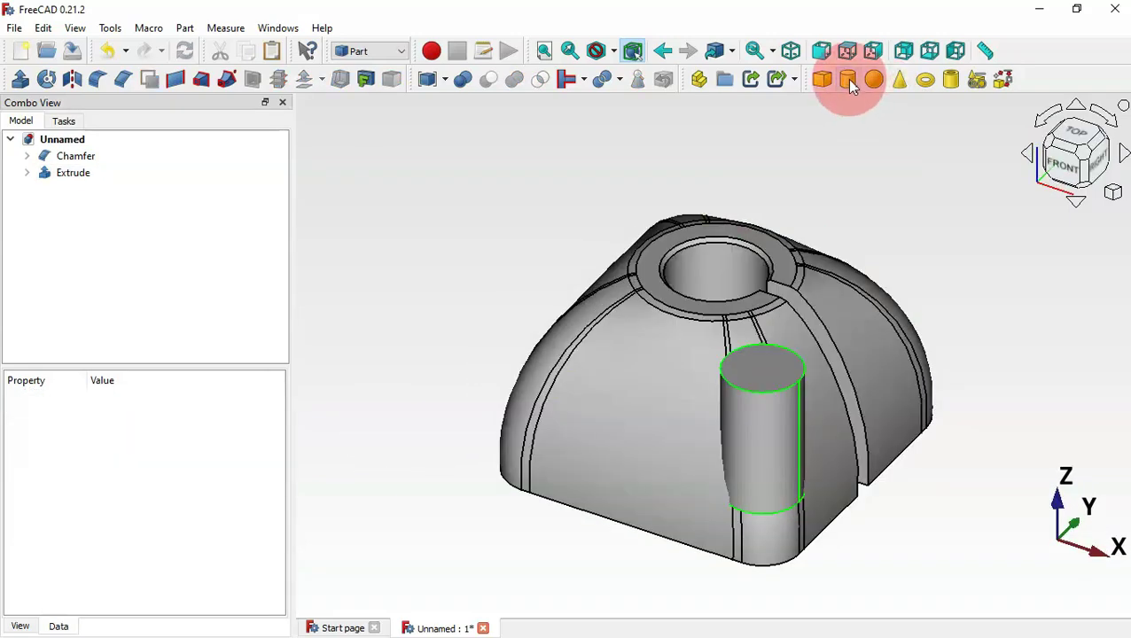
- Add a cylinder primitive and hide the chamfered housing to expose the extruded corner solid's lower end face
click(846, 79)
drag(422, 213, 913, 347)
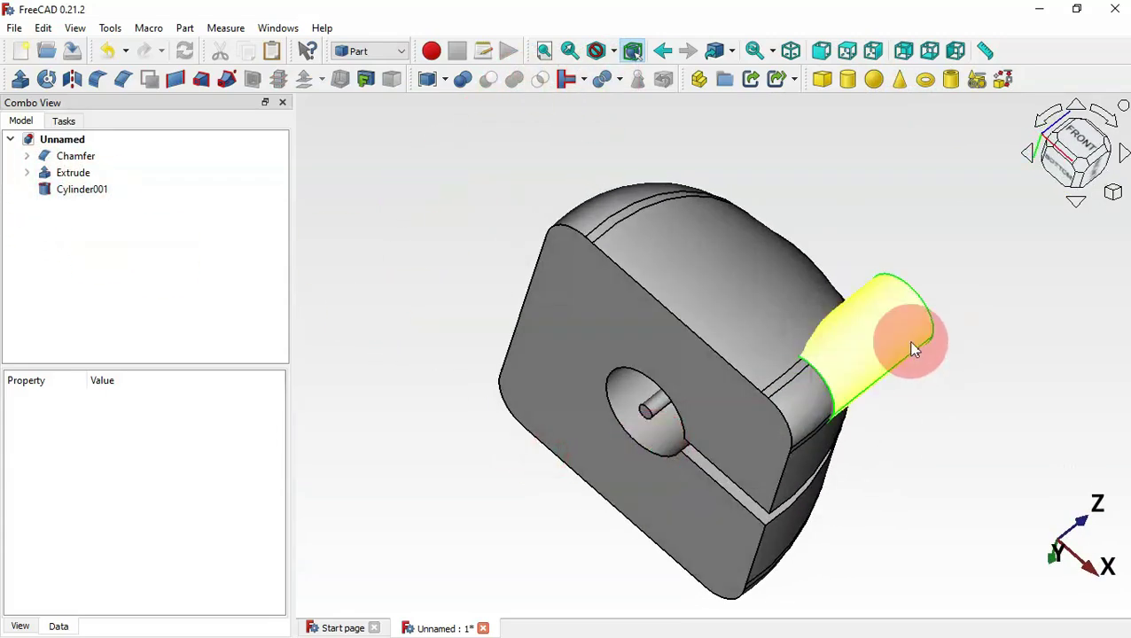
click(699, 283)
key(space)
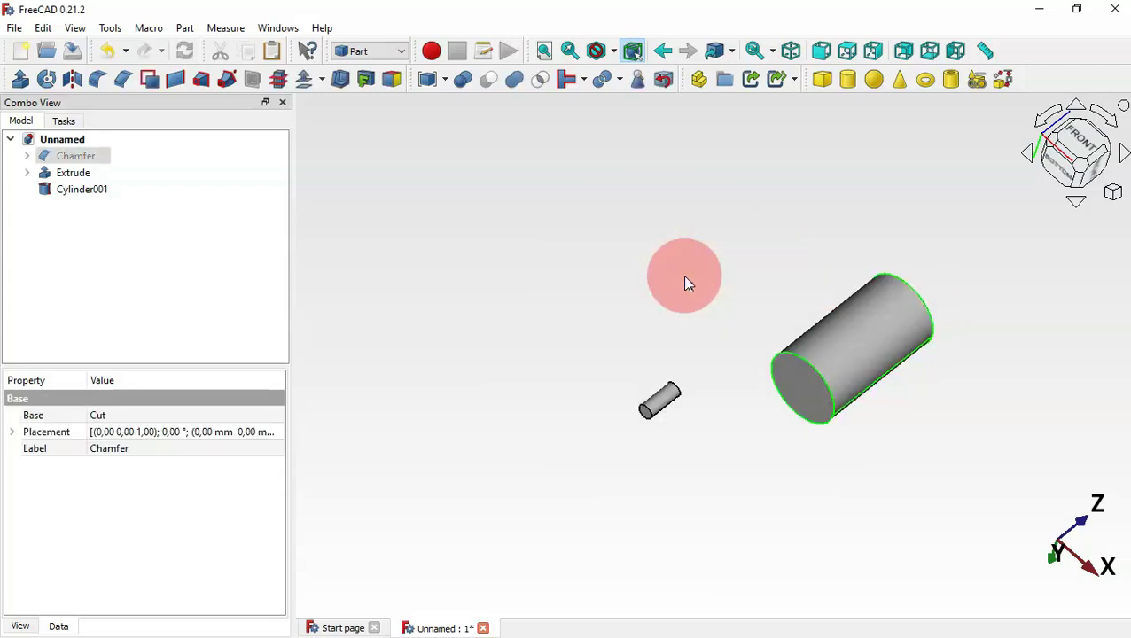
click(642, 295)
- Attach the new cylinder to the extrusion's lower end face in Inertial CS mode with Flip sides enabled
click(64, 181)
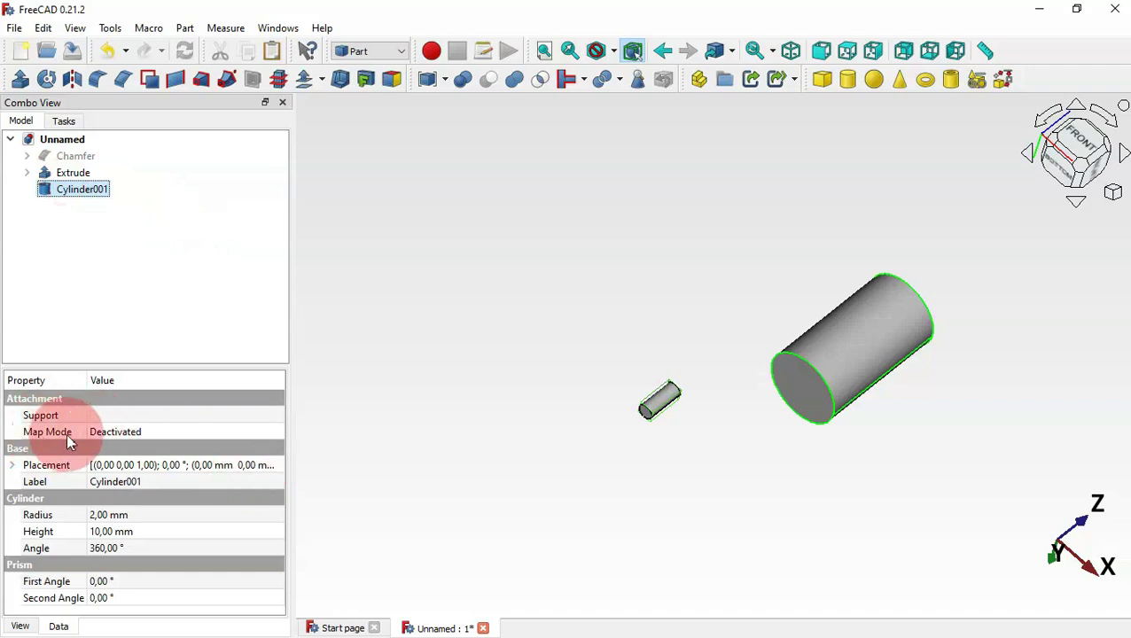
double_click(271, 429)
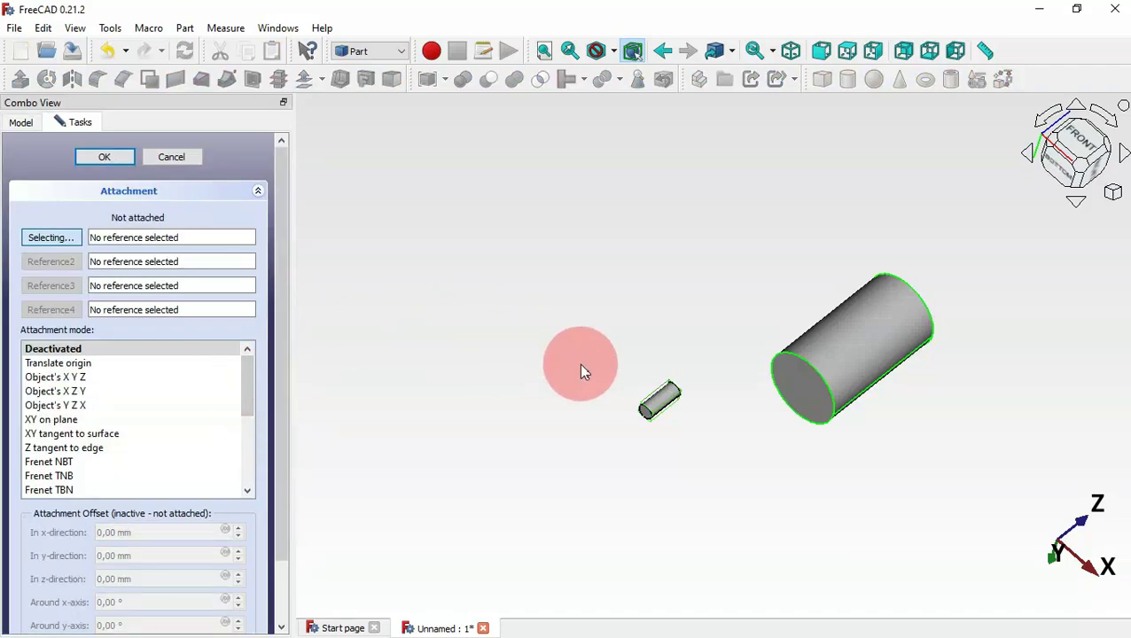
click(812, 400)
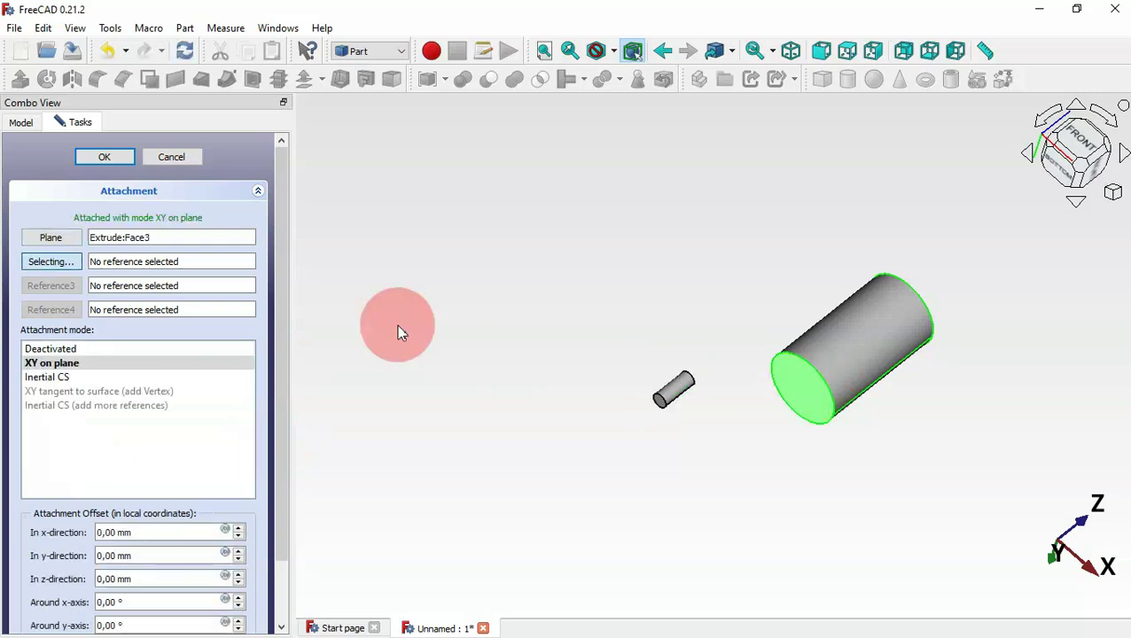
click(70, 378)
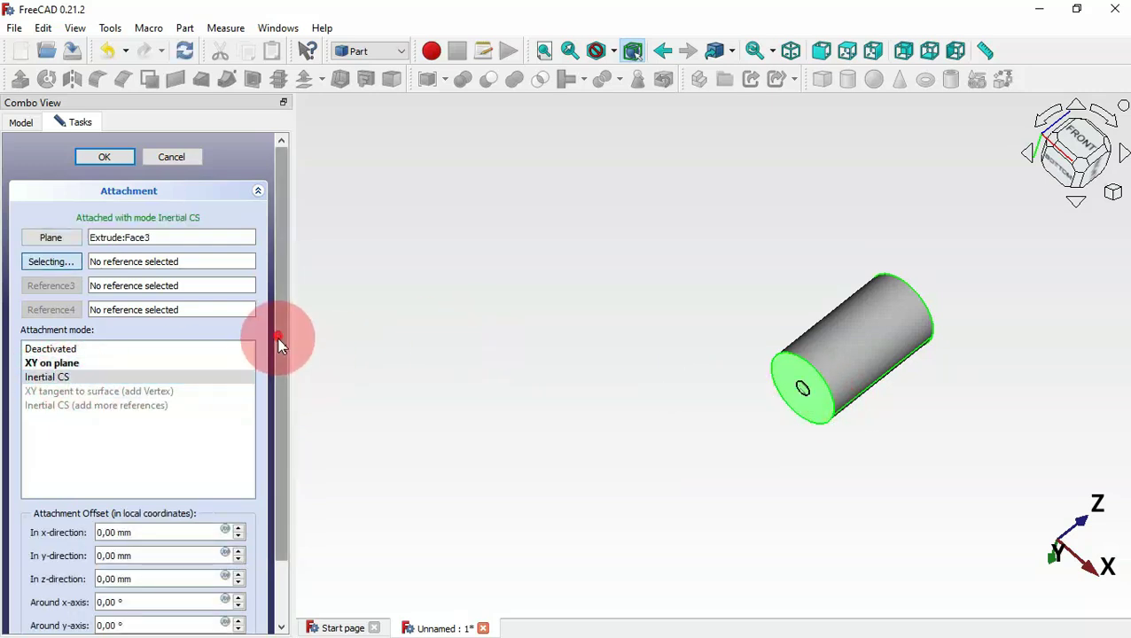
scroll(276, 337, down, 2)
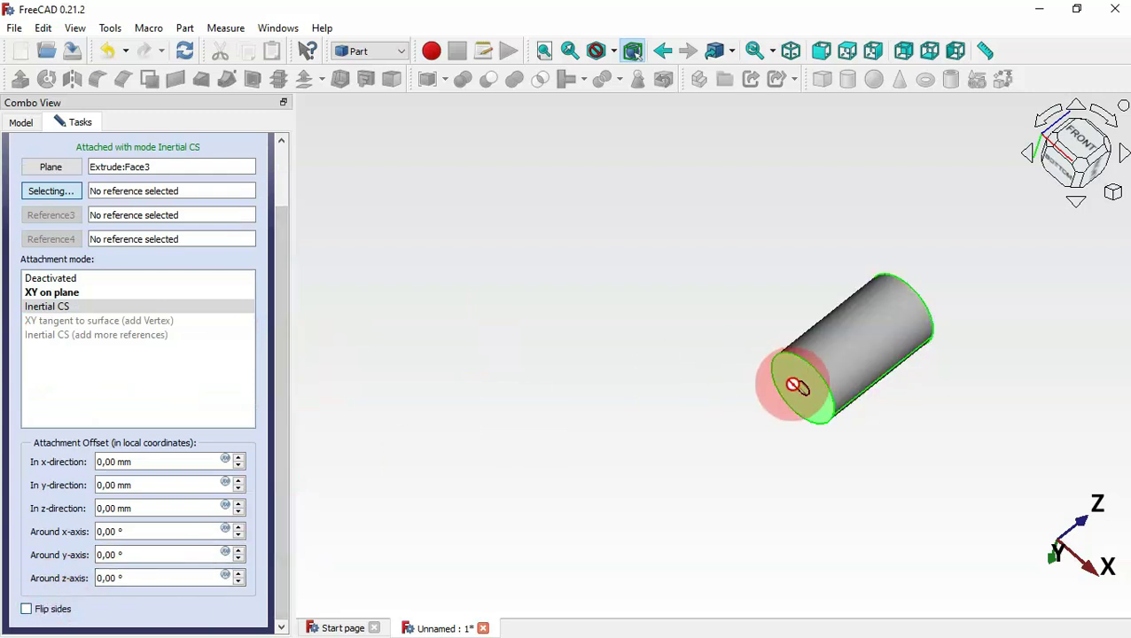
click(55, 612)
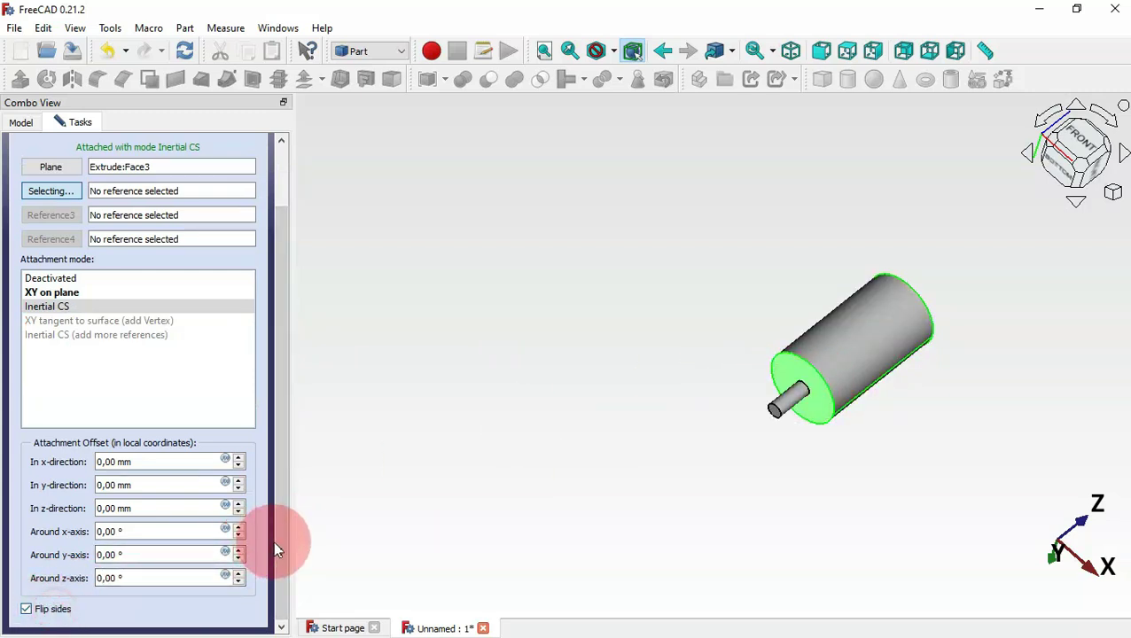
key(Return)
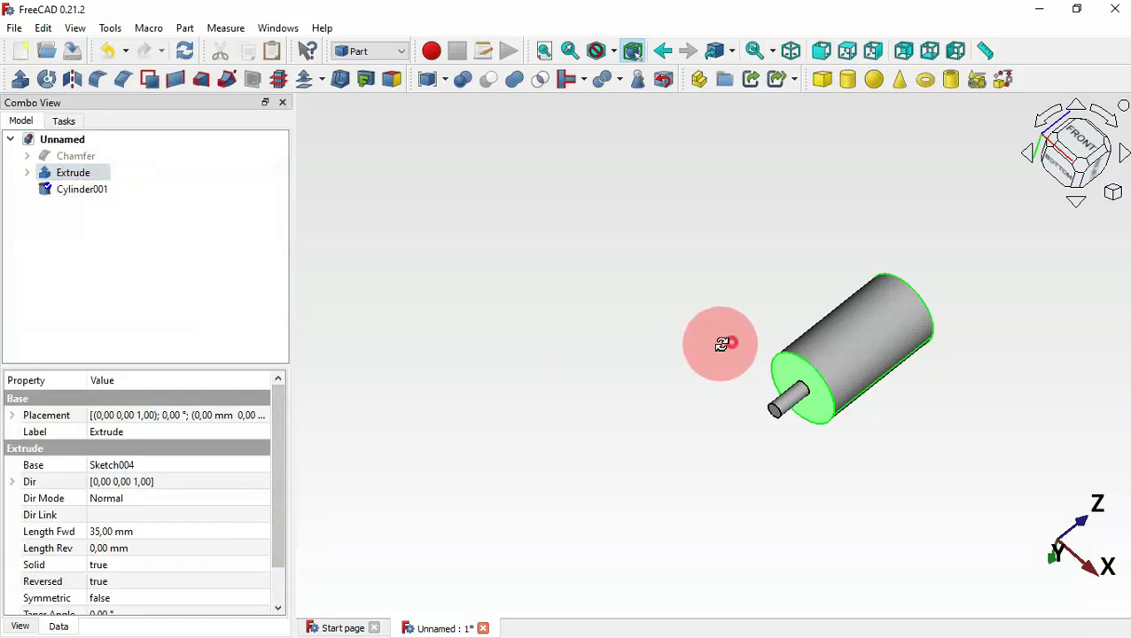
- Set the attached cylinder's radius to 5 mm and its height to 50 mm
drag(720, 342, 663, 359)
click(83, 189)
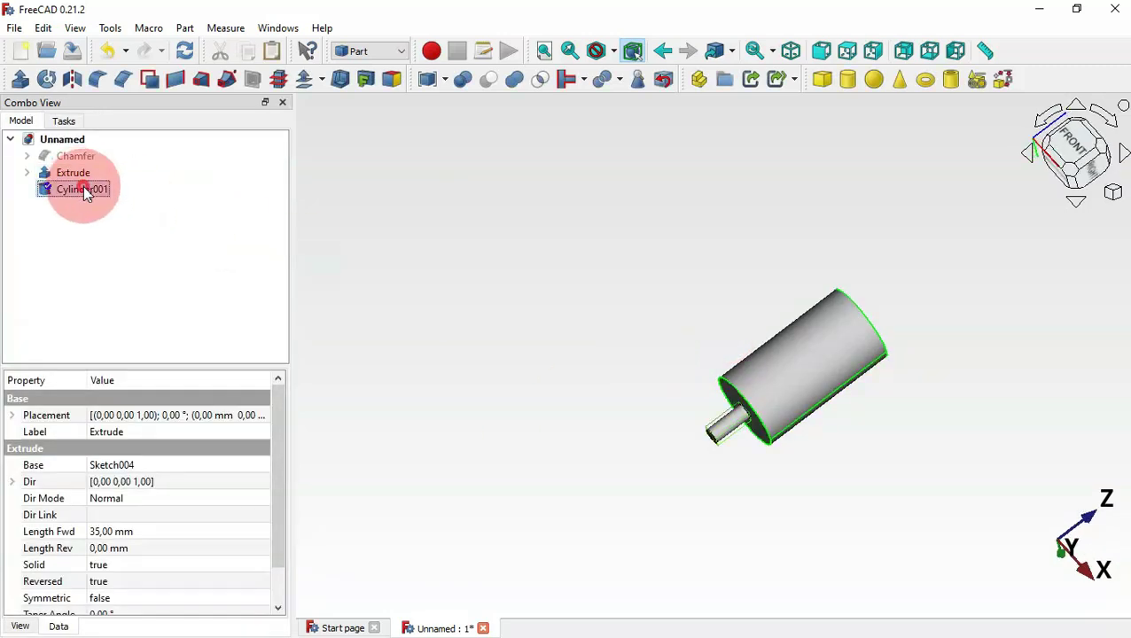
click(176, 546)
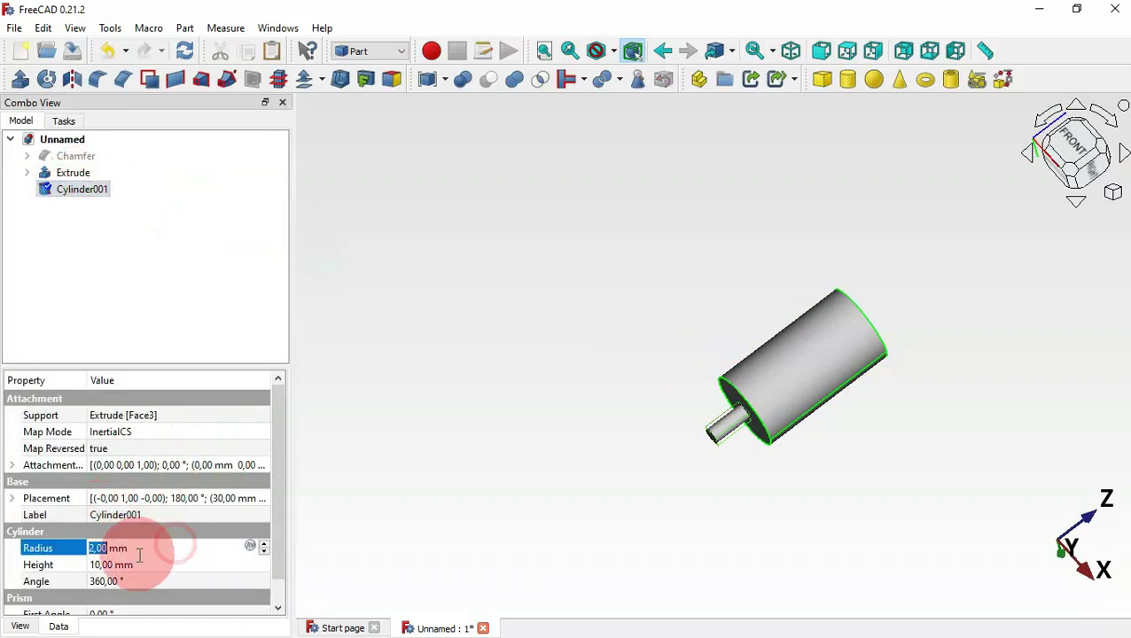
text(5)
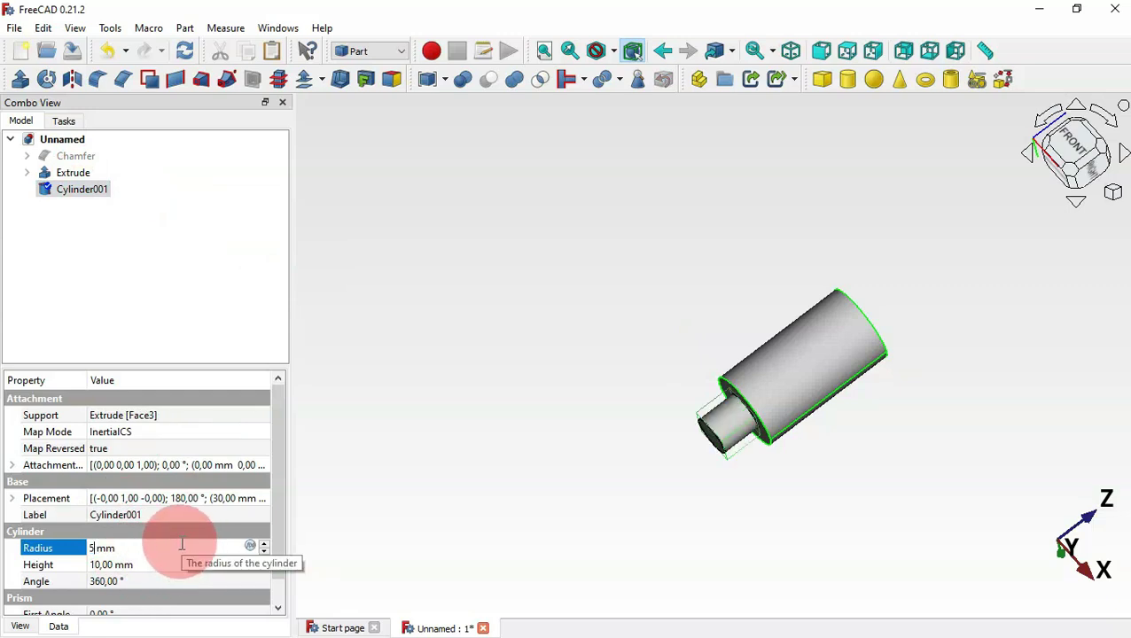
key(Return)
click(196, 565)
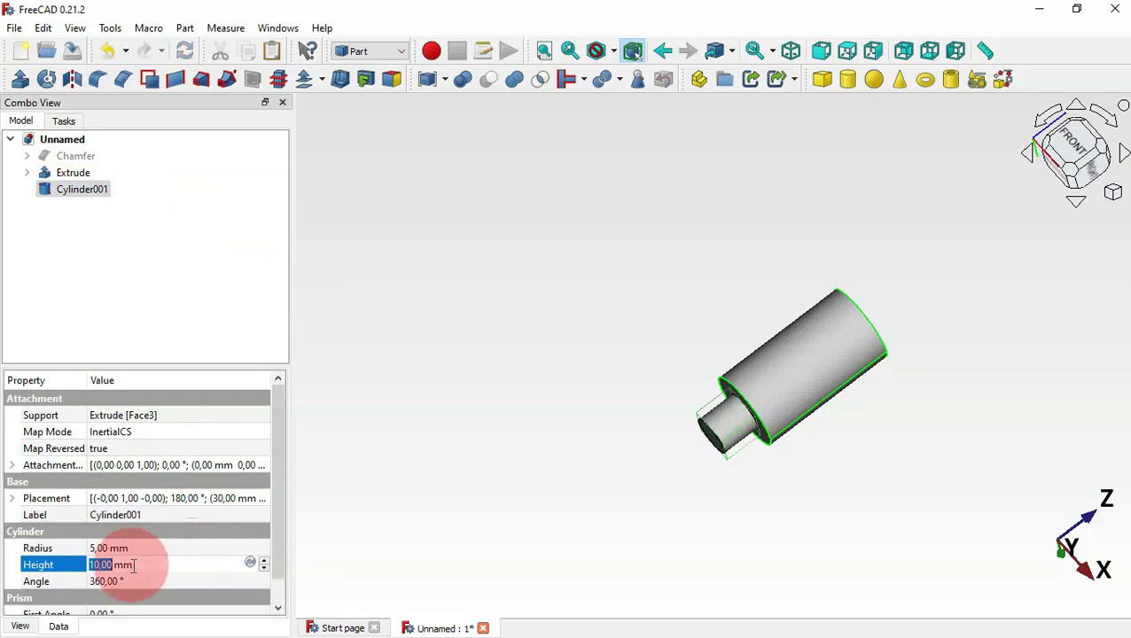
text(50)
key(Return)
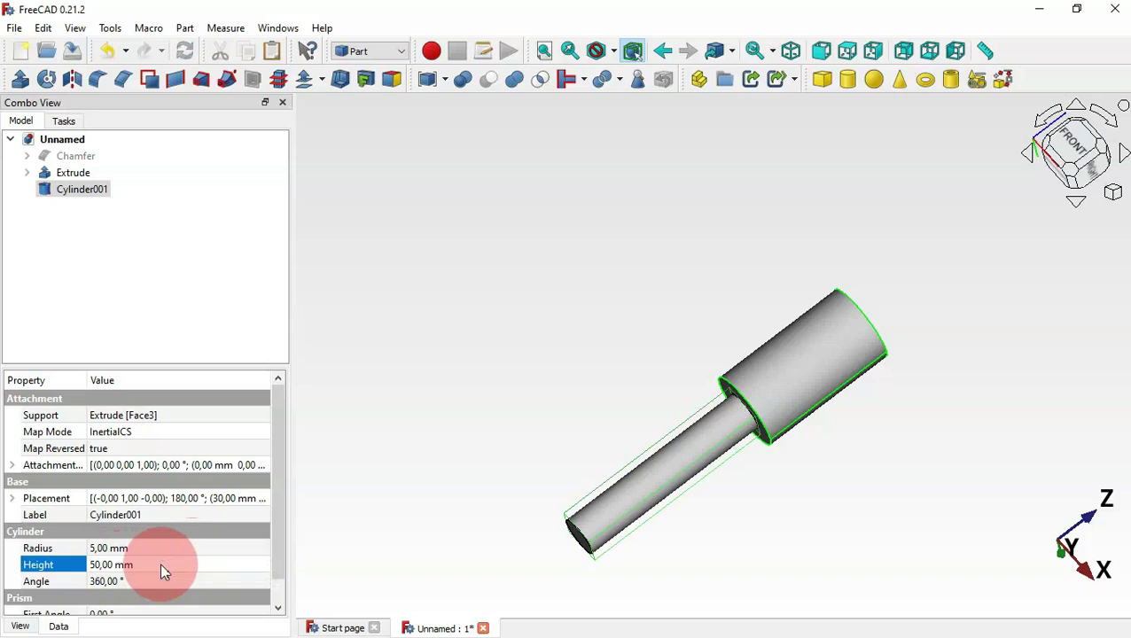
- Show the chamfered housing again and fuse the new cylinder with the extrusion into one stepped solid
click(76, 156)
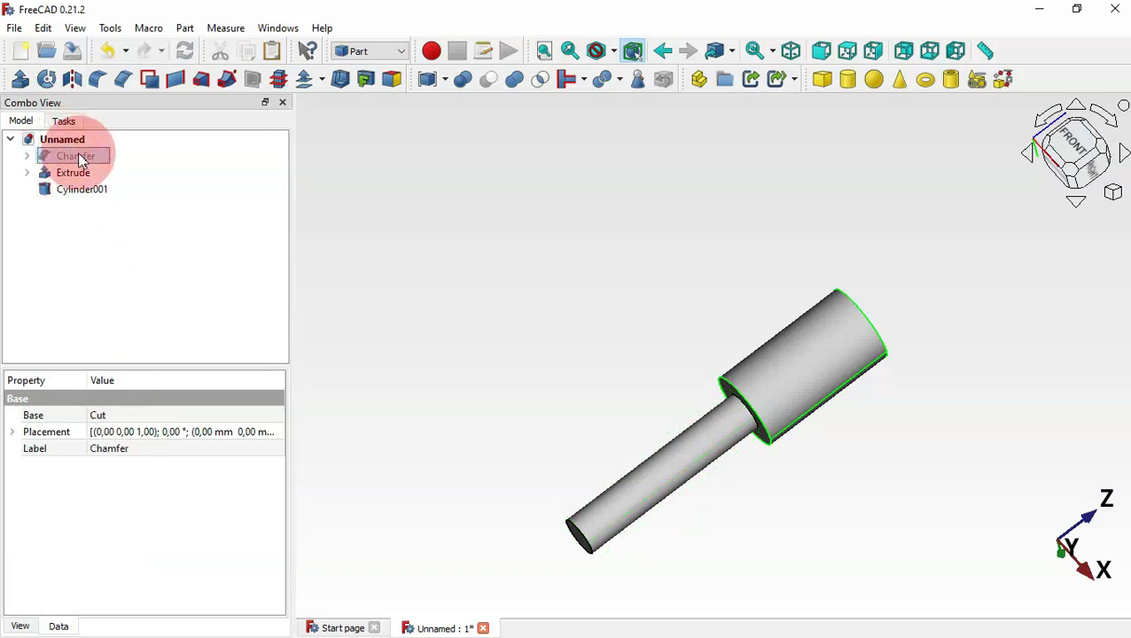
key(space)
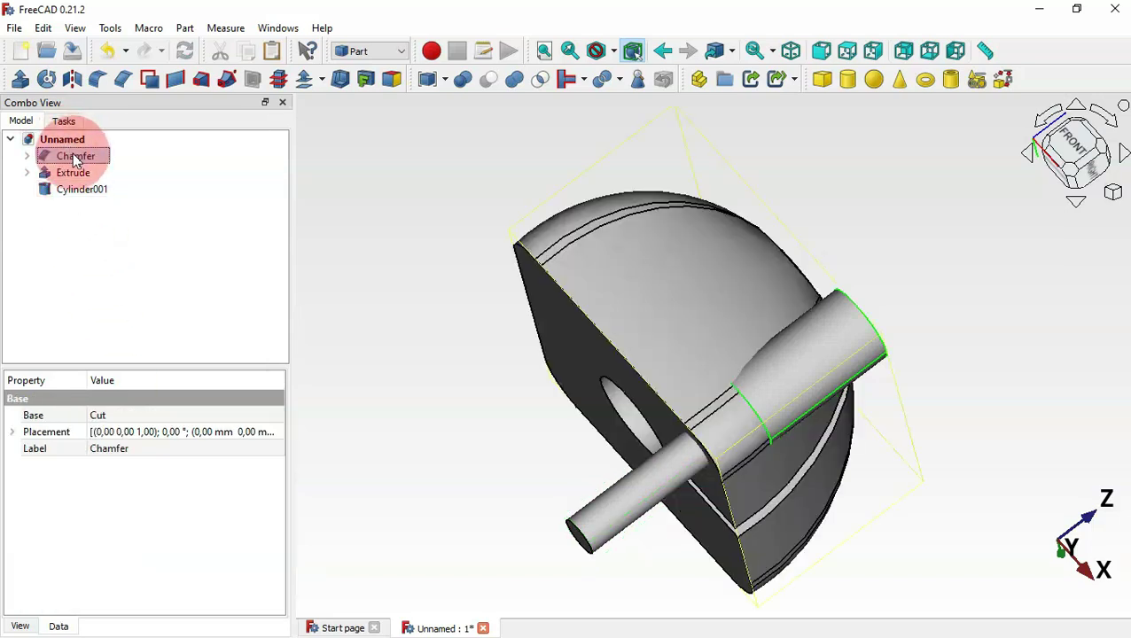
drag(348, 212, 844, 386)
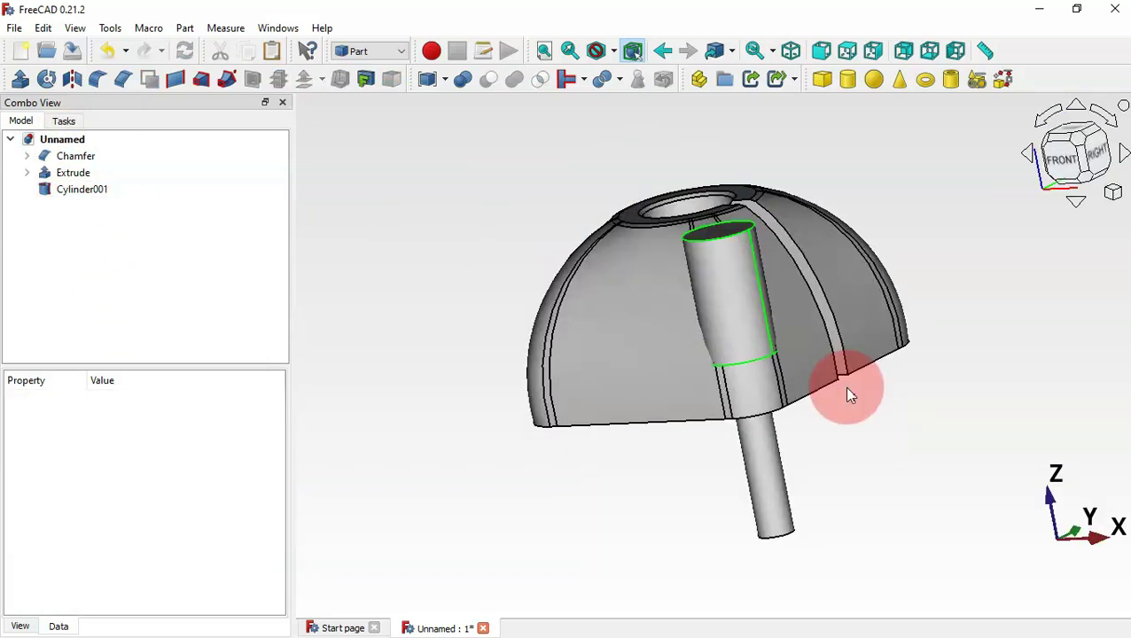
click(78, 189)
ctrl+click(75, 173)
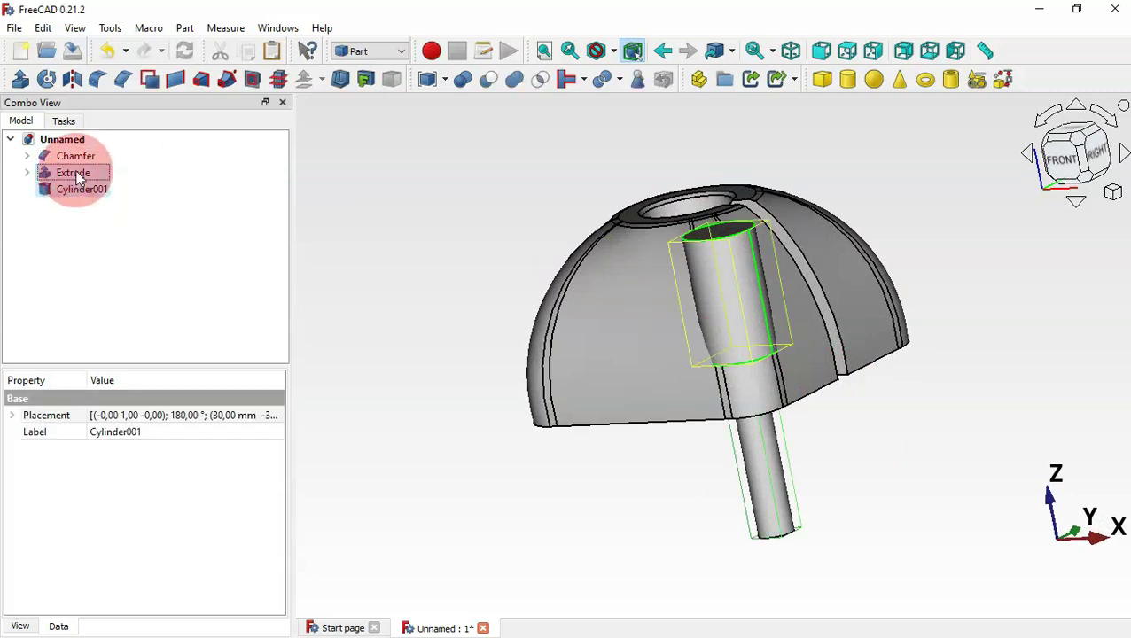
click(515, 81)
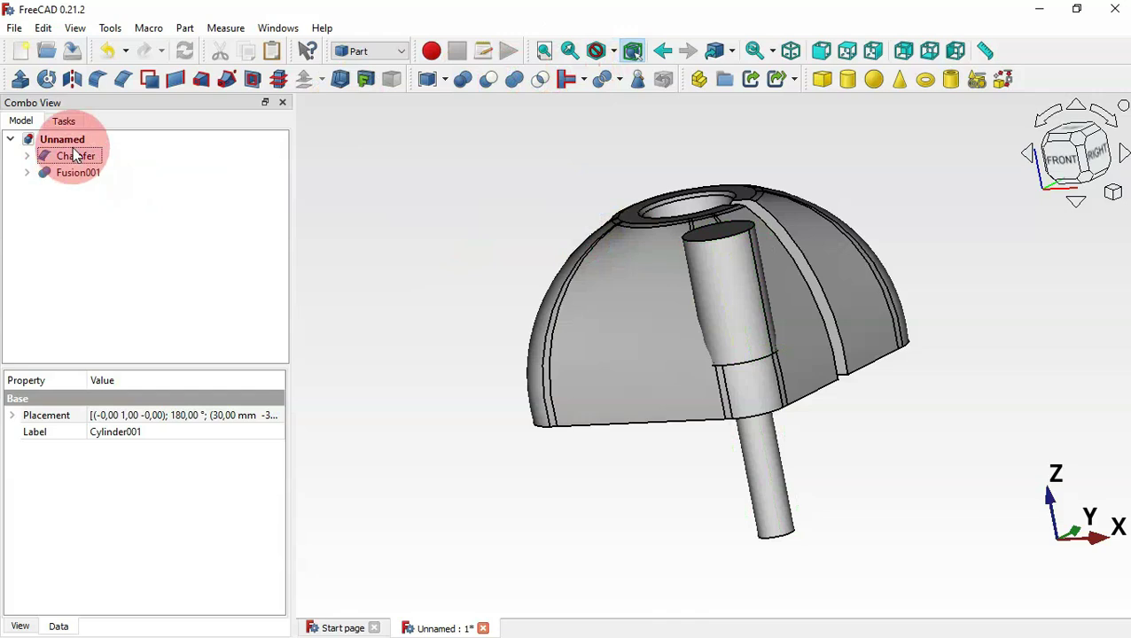
click(510, 210)
key(0)
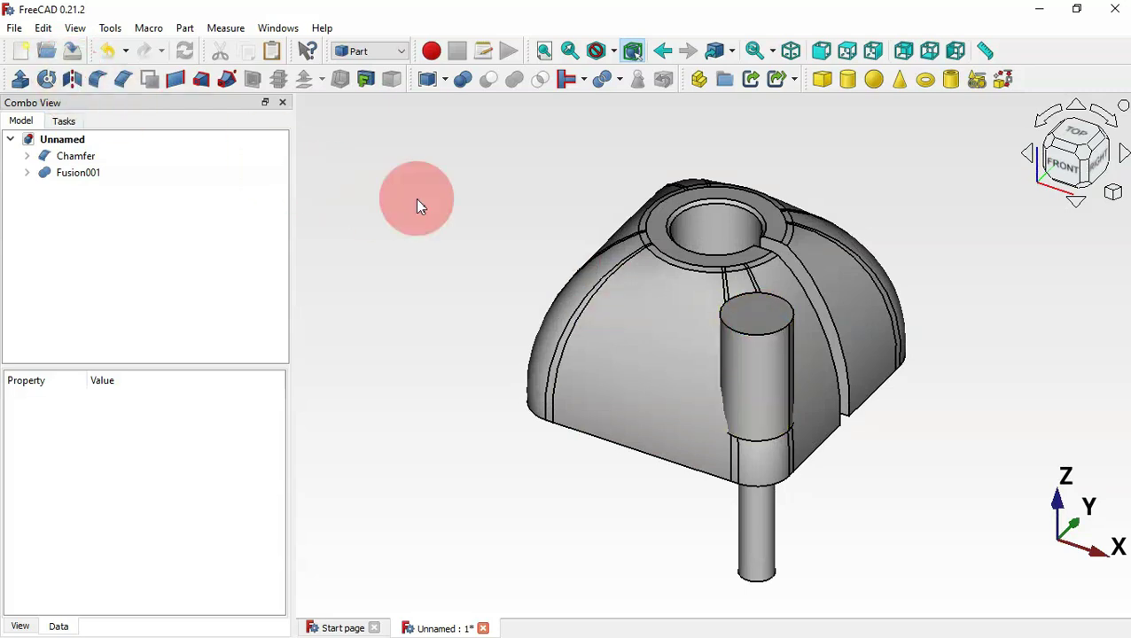
- Mirror the fused stepped solid across the XZ plane with its base point at the origin
click(87, 172)
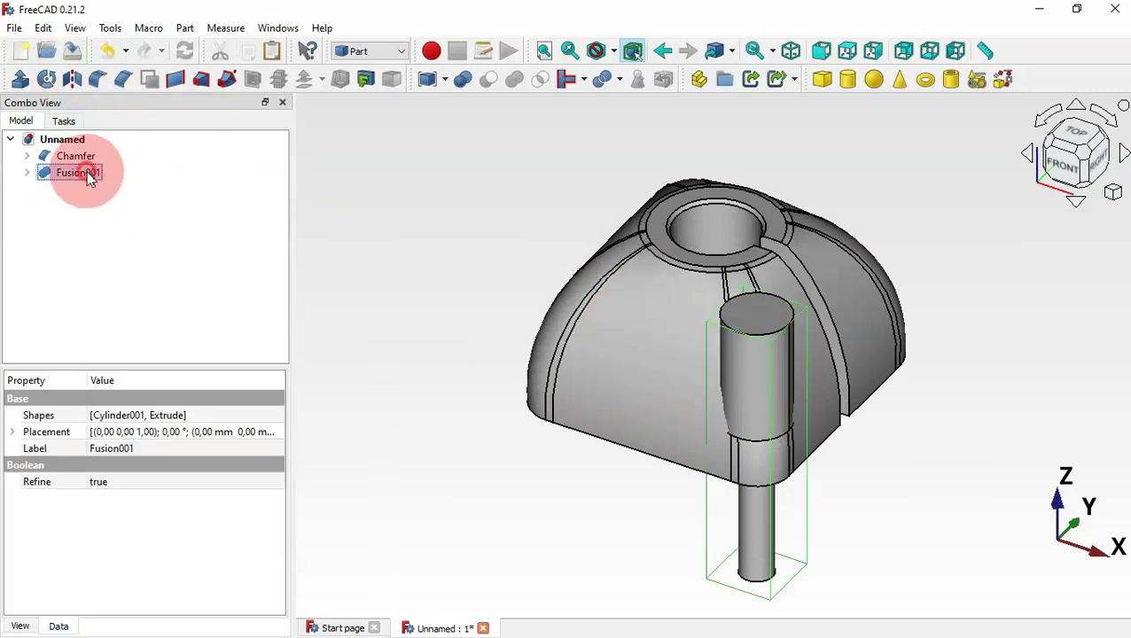
click(73, 78)
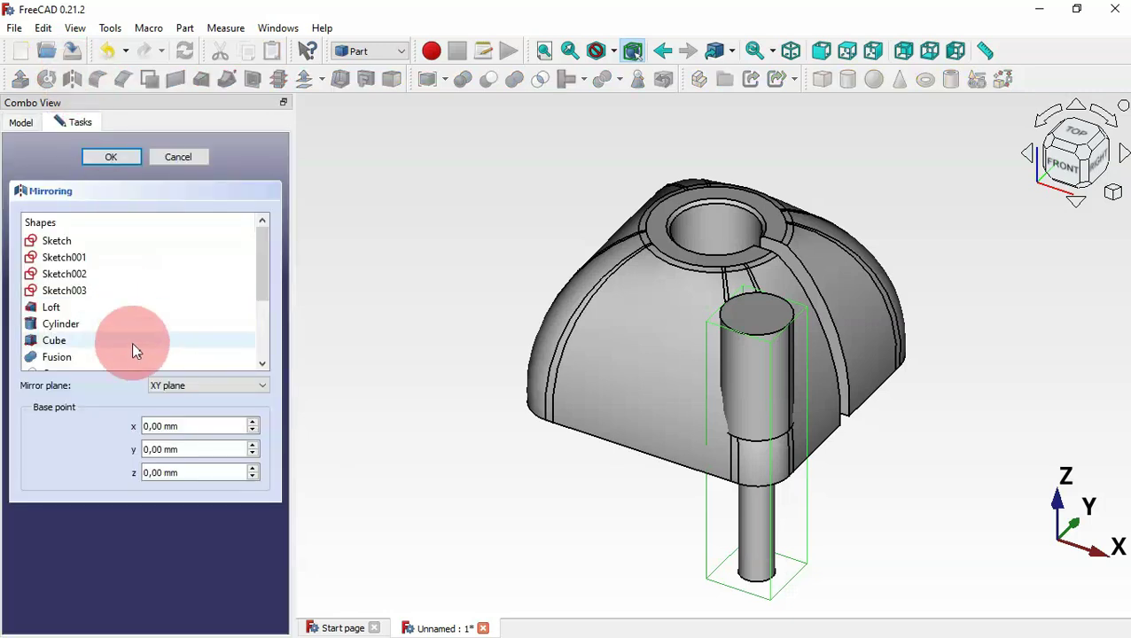
click(206, 387)
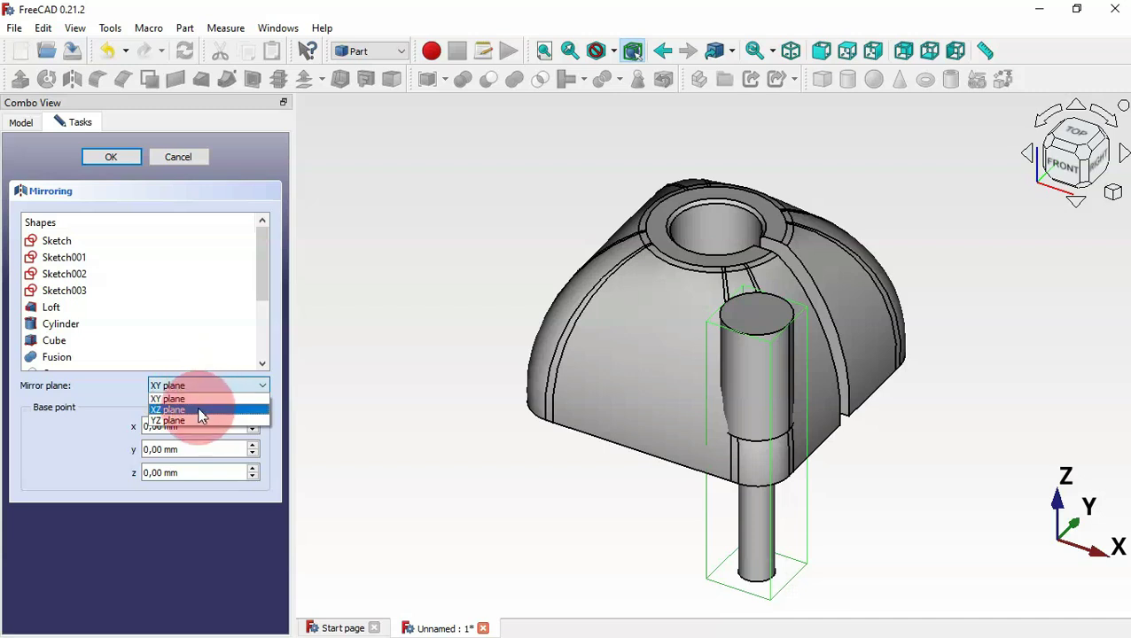
click(200, 408)
click(110, 159)
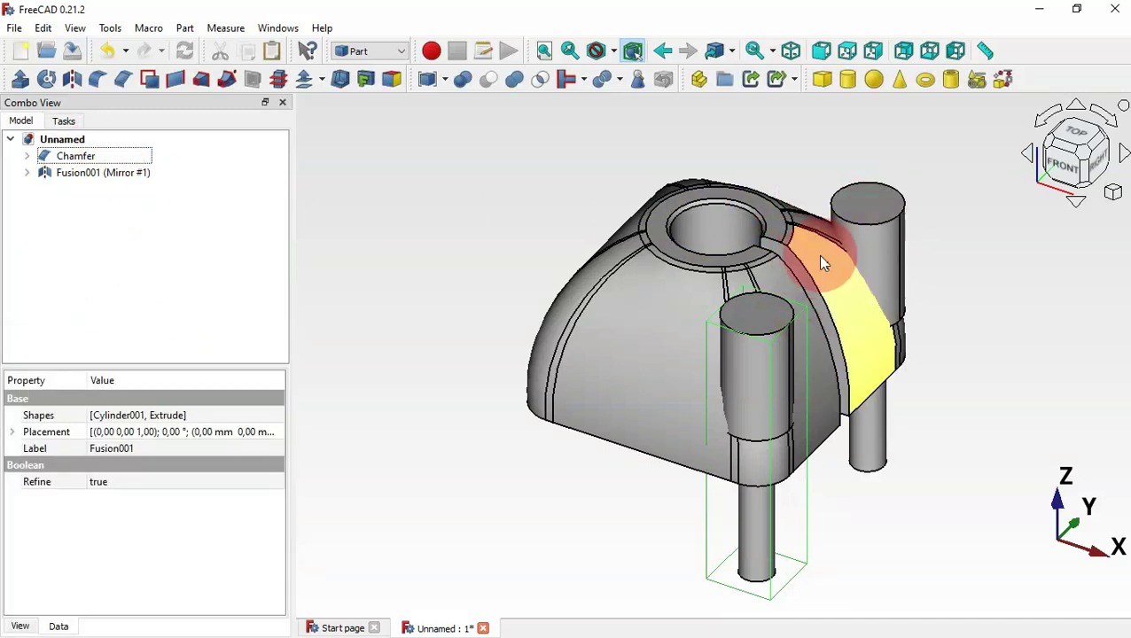
- Mirror the first mirrored copy across the YZ plane to place a stepped solid at the third corner
click(97, 173)
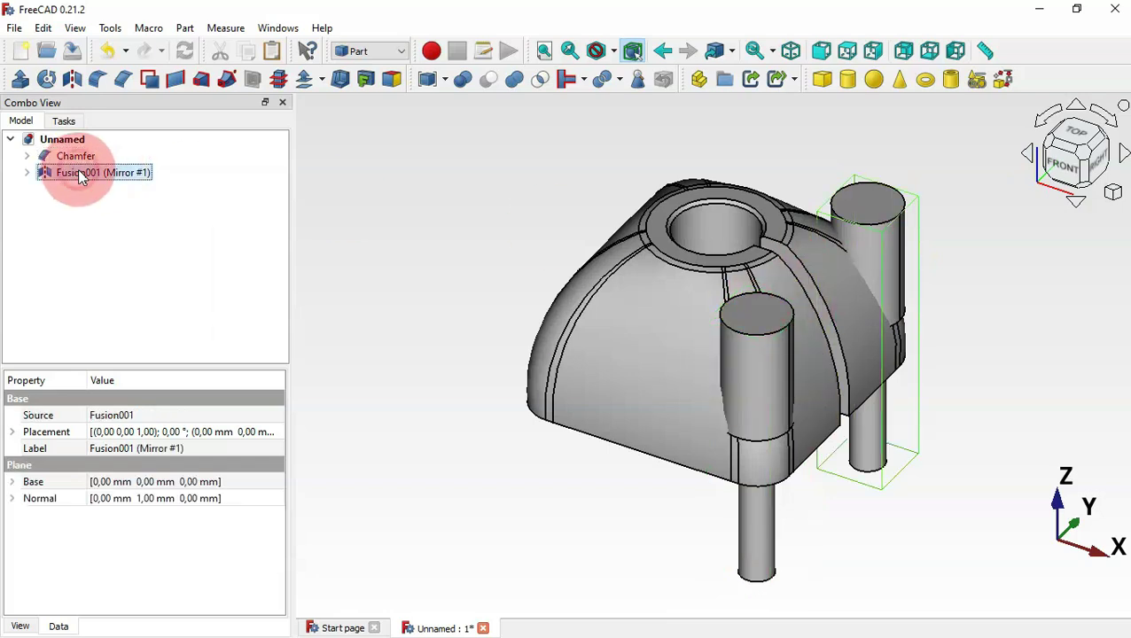
click(76, 82)
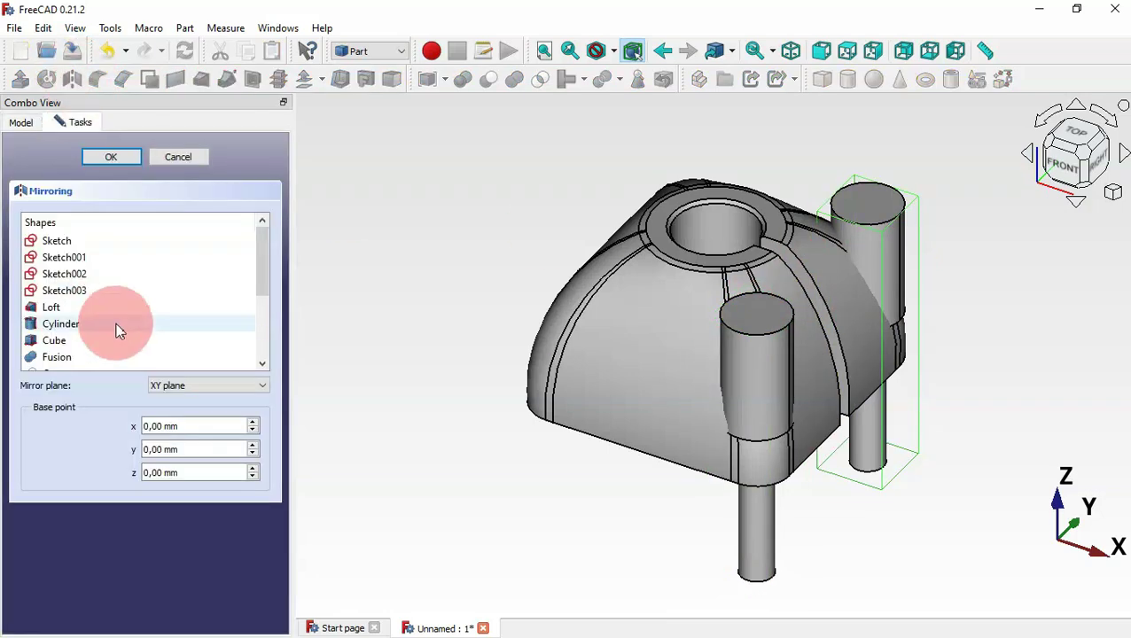
click(223, 392)
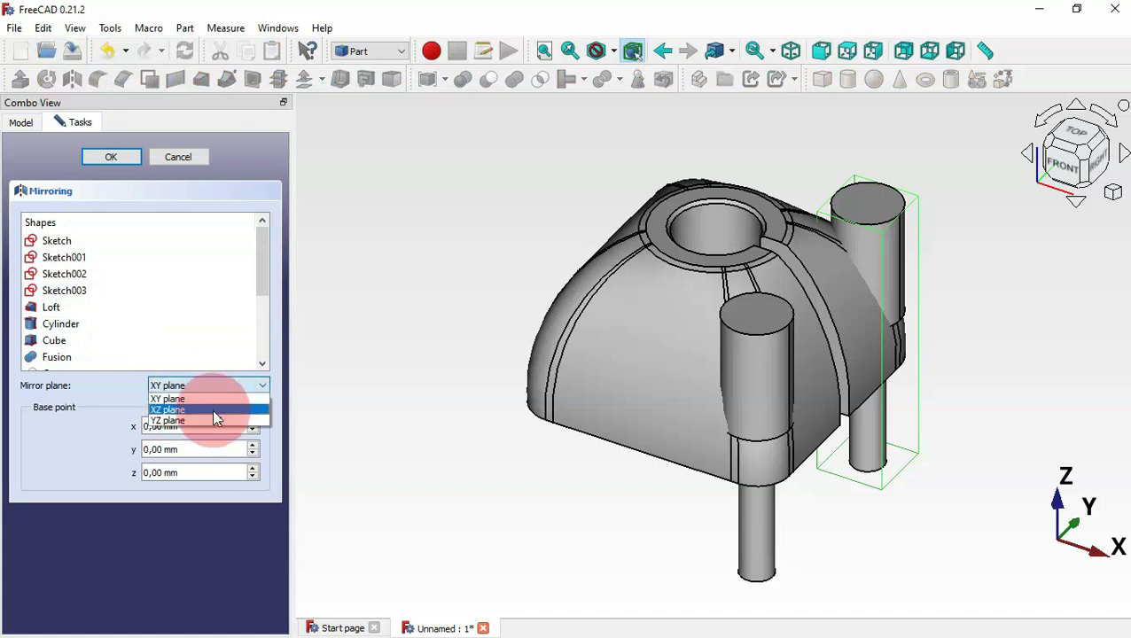
click(218, 418)
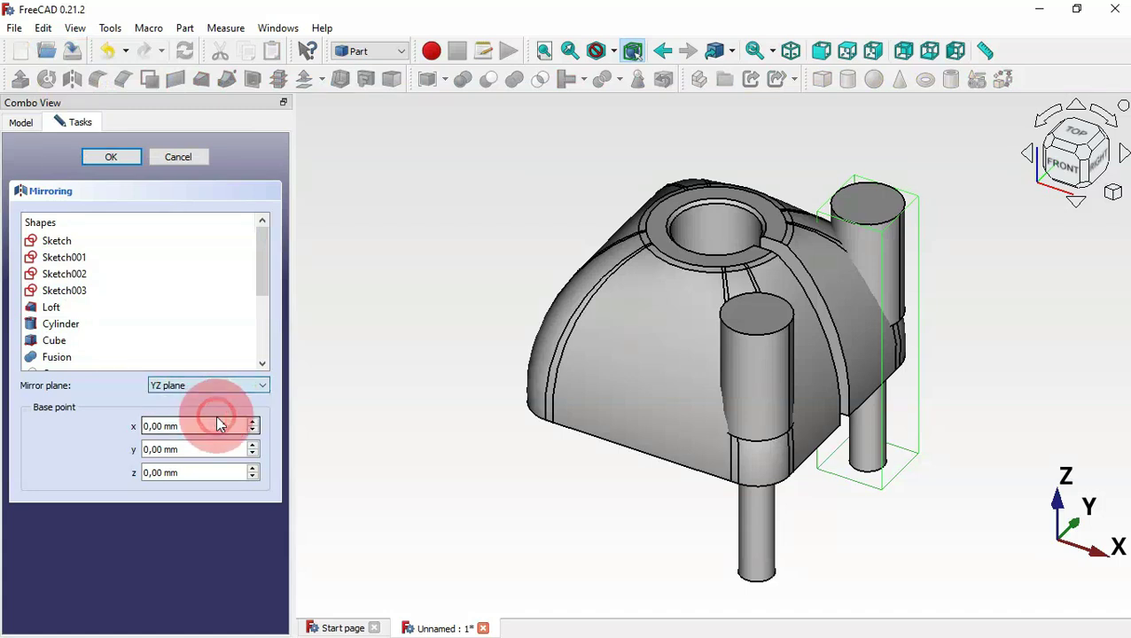
click(110, 157)
- Mirror the second mirrored copy across the XZ plane to place a stepped solid at the fourth corner
click(131, 174)
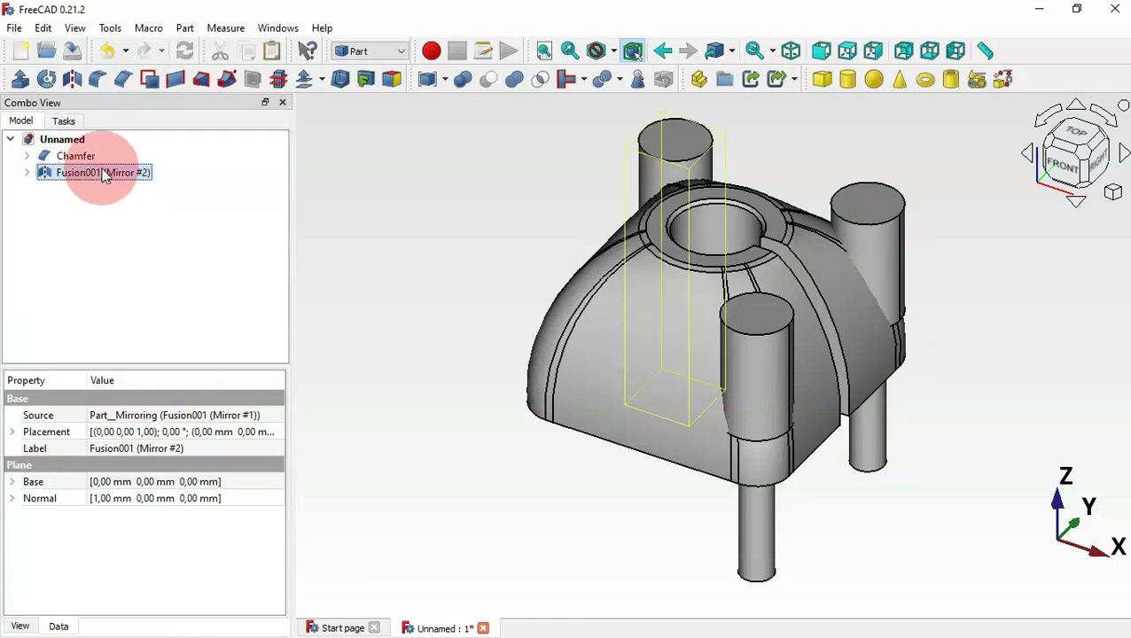
click(75, 89)
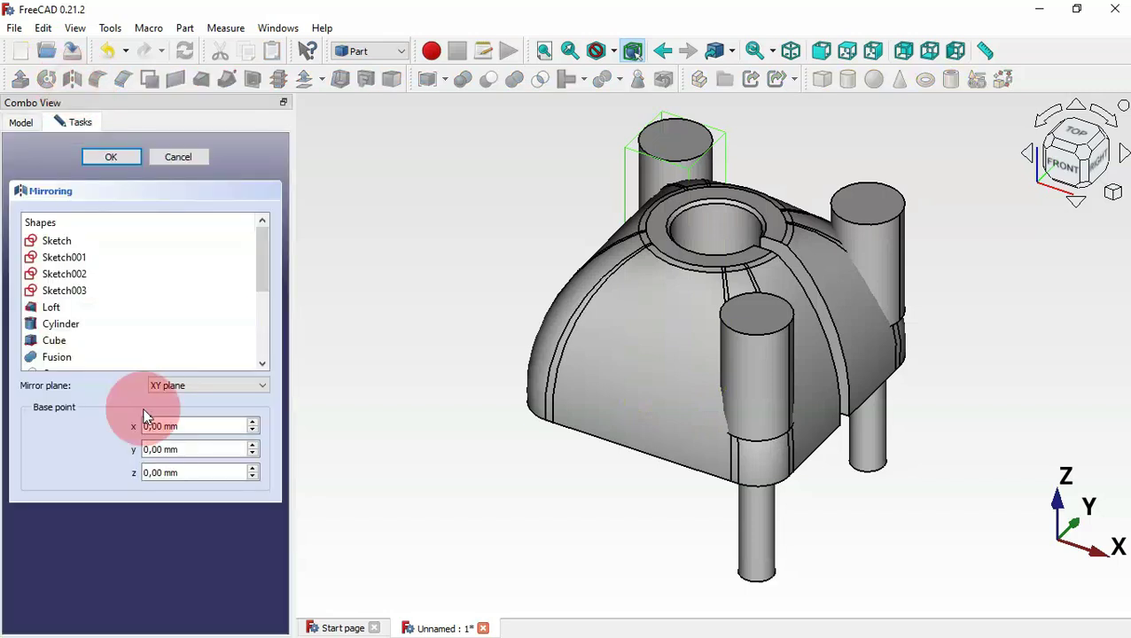
click(210, 390)
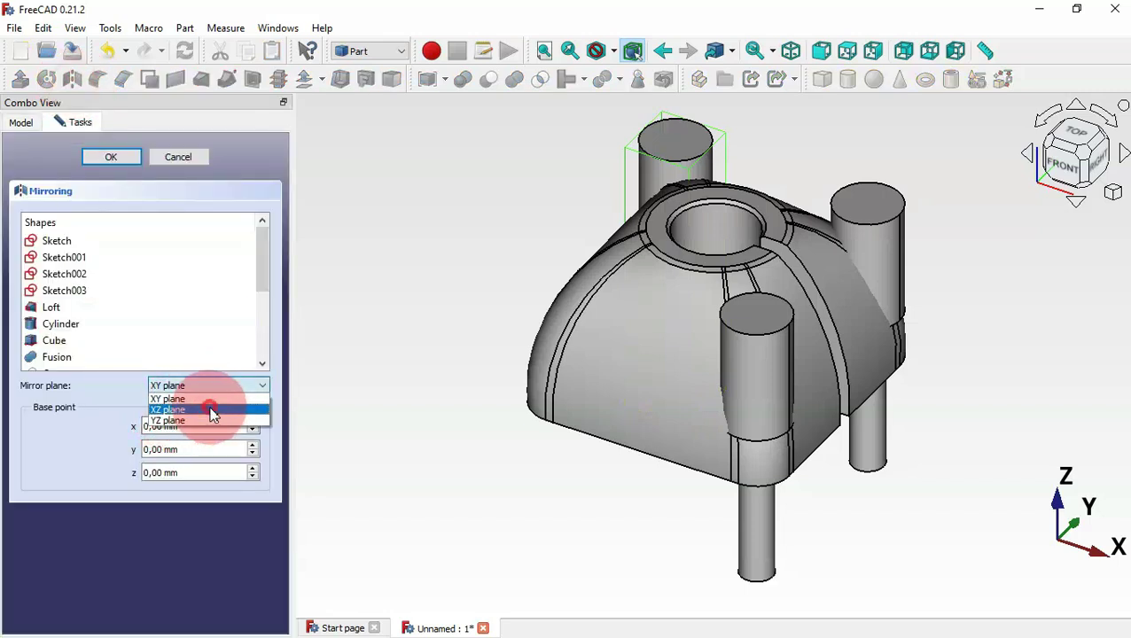
click(213, 413)
click(126, 155)
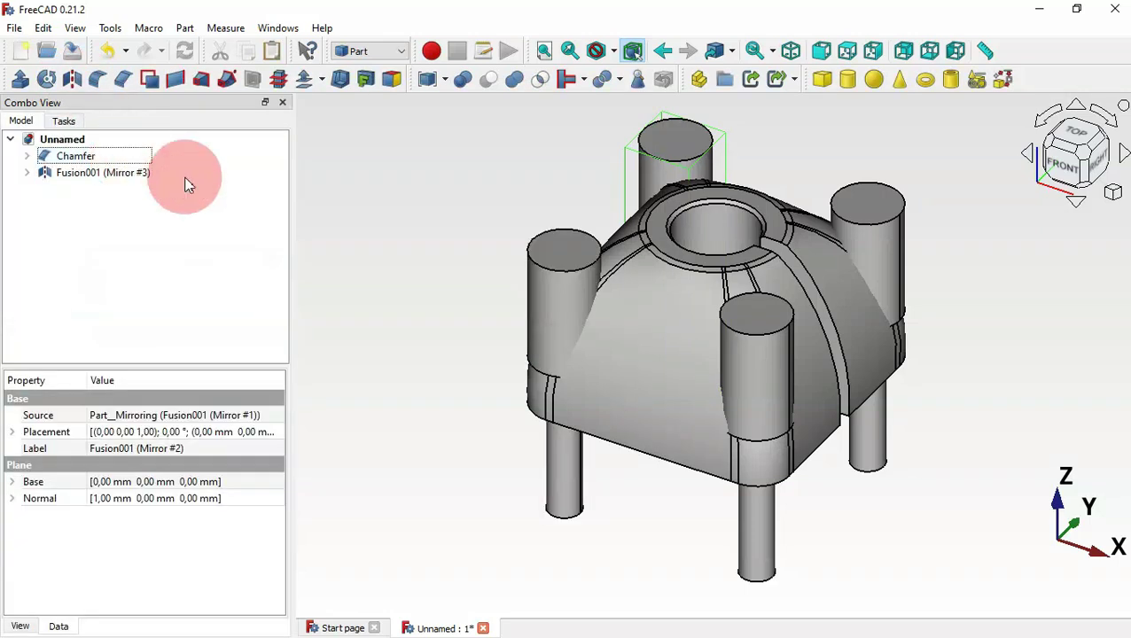
click(450, 247)
- Check the corner solids' placement around the housing by toggling the last mirrored copy's visibility
mouse_move(822, 142)
mouse_down()
mouse_move(839, 193)
mouse_move(780, 184)
mouse_move(808, 159)
mouse_up()
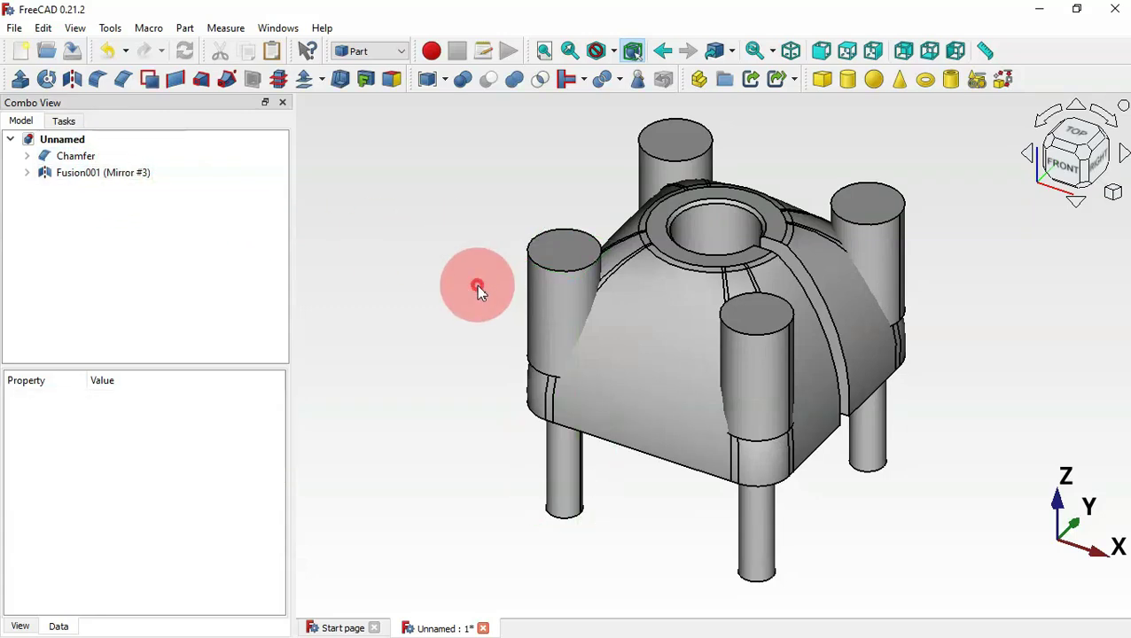
click(104, 182)
key(space)
middle_drag(372, 212, 515, 231)
key(space)
click(467, 209)
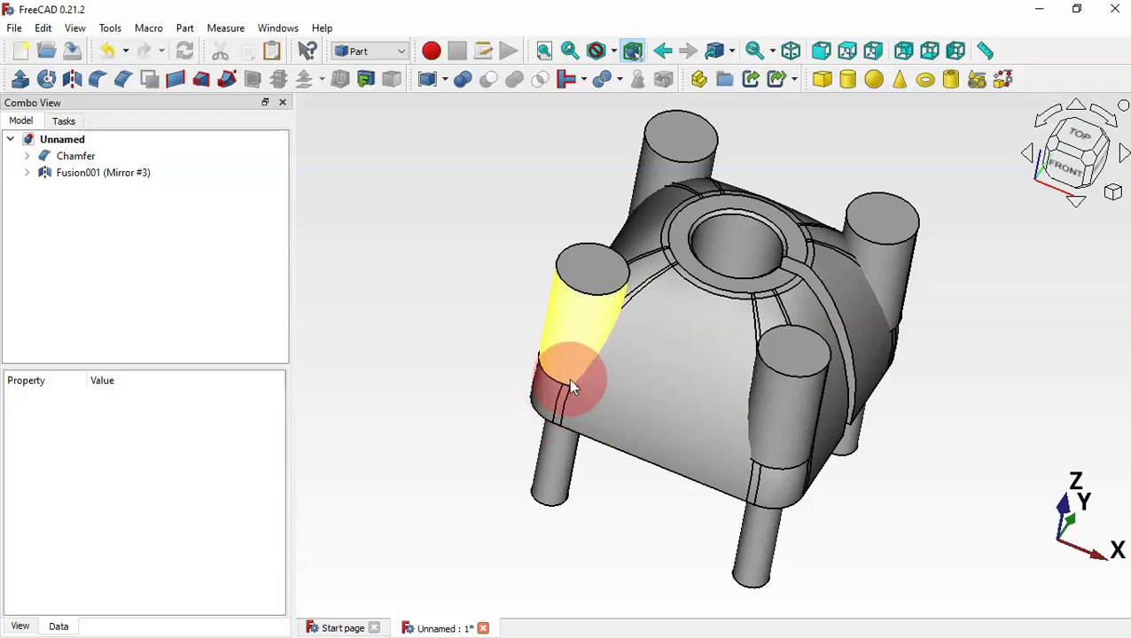
key(0)
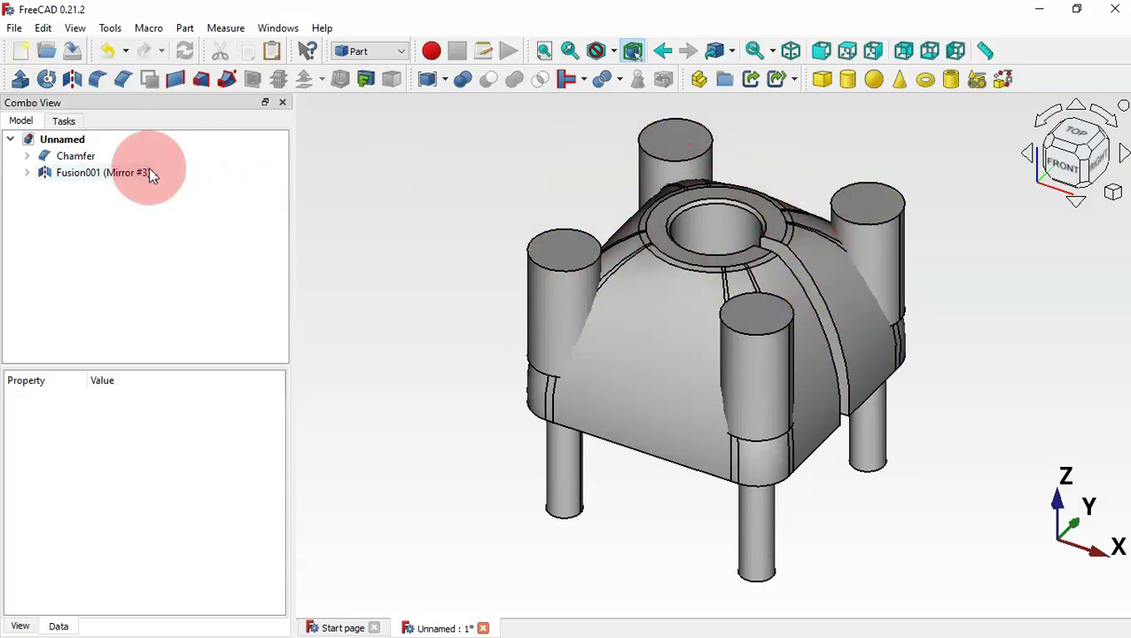
- Expand the nested mirror features and fuse the original stepped solid with its three mirrored copies
click(26, 173)
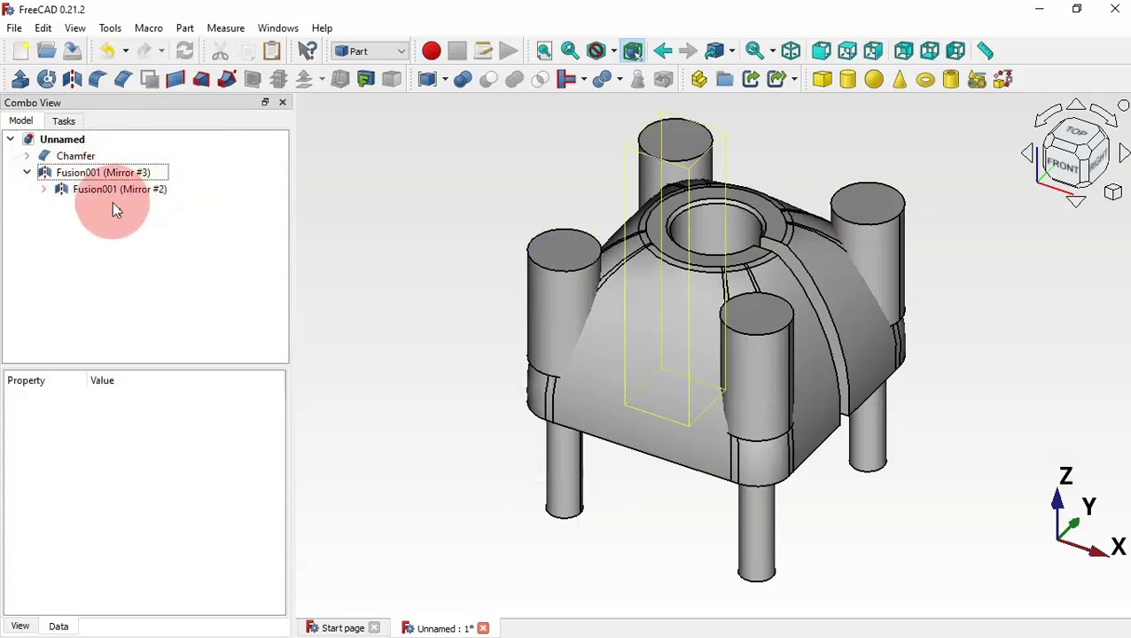
click(45, 190)
click(61, 206)
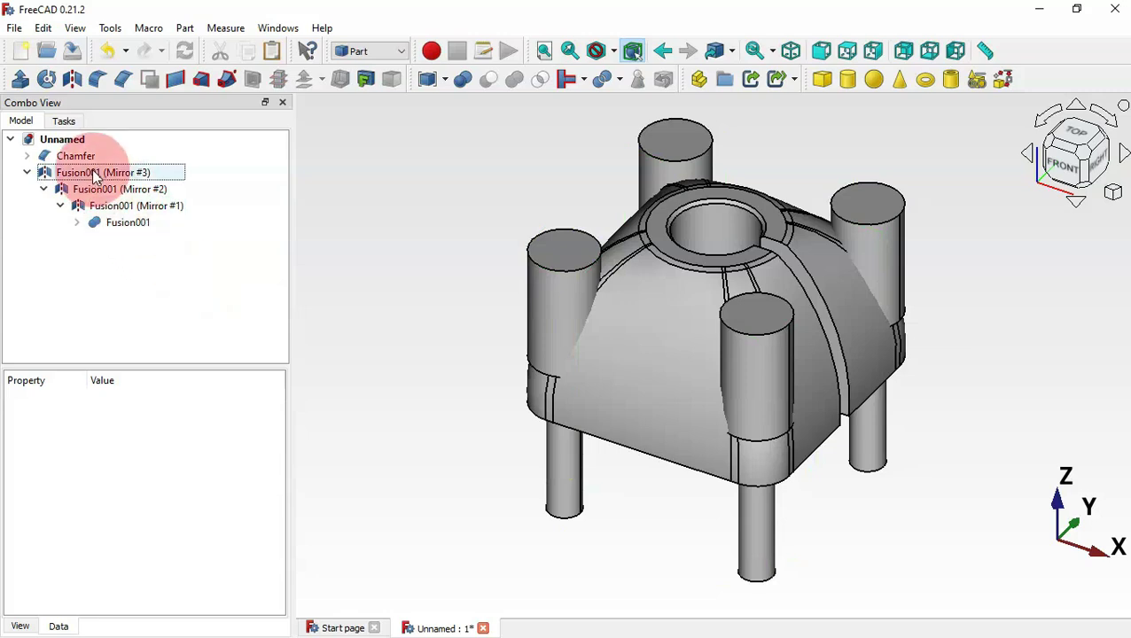
click(122, 189)
click(118, 173)
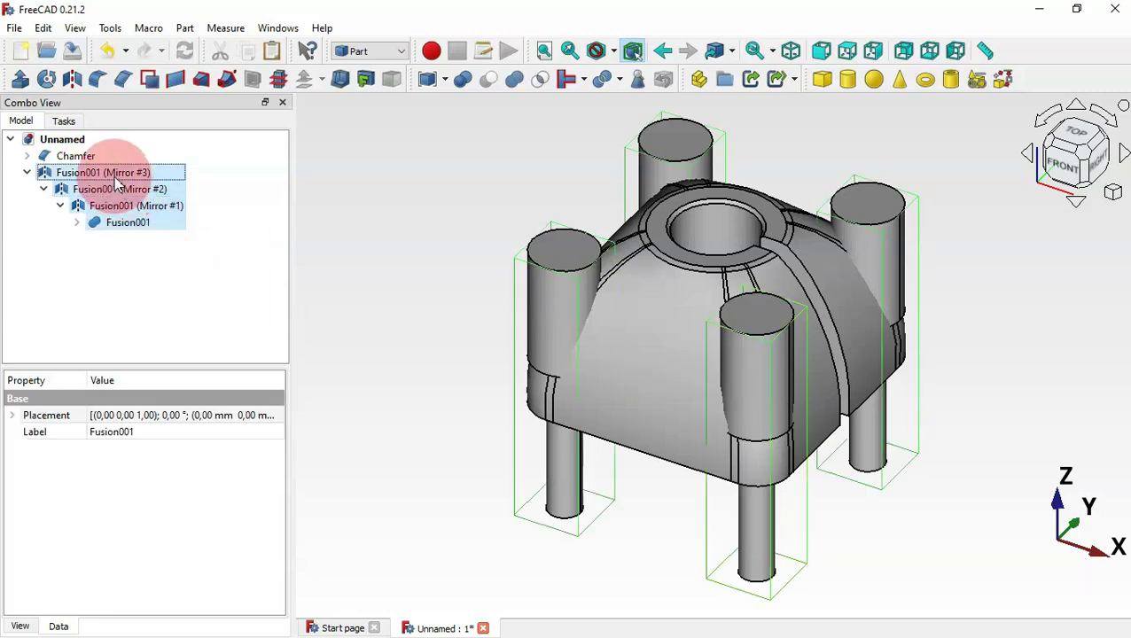
click(516, 83)
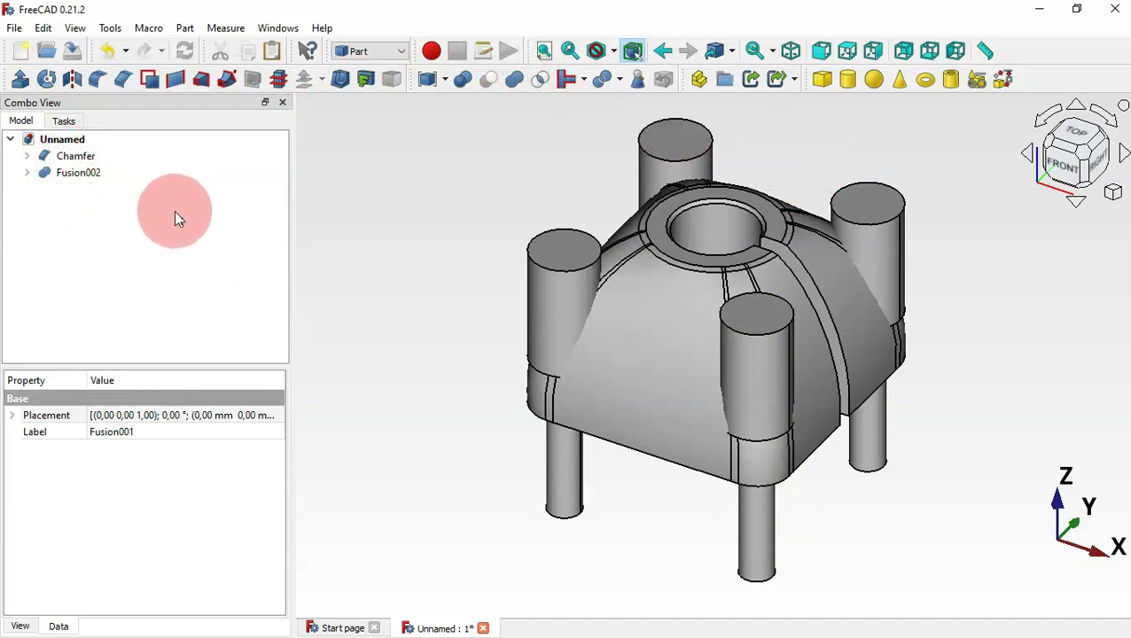
- Toggle the visibility of the fused corner solids to check them against the housing
click(64, 173)
key(space)
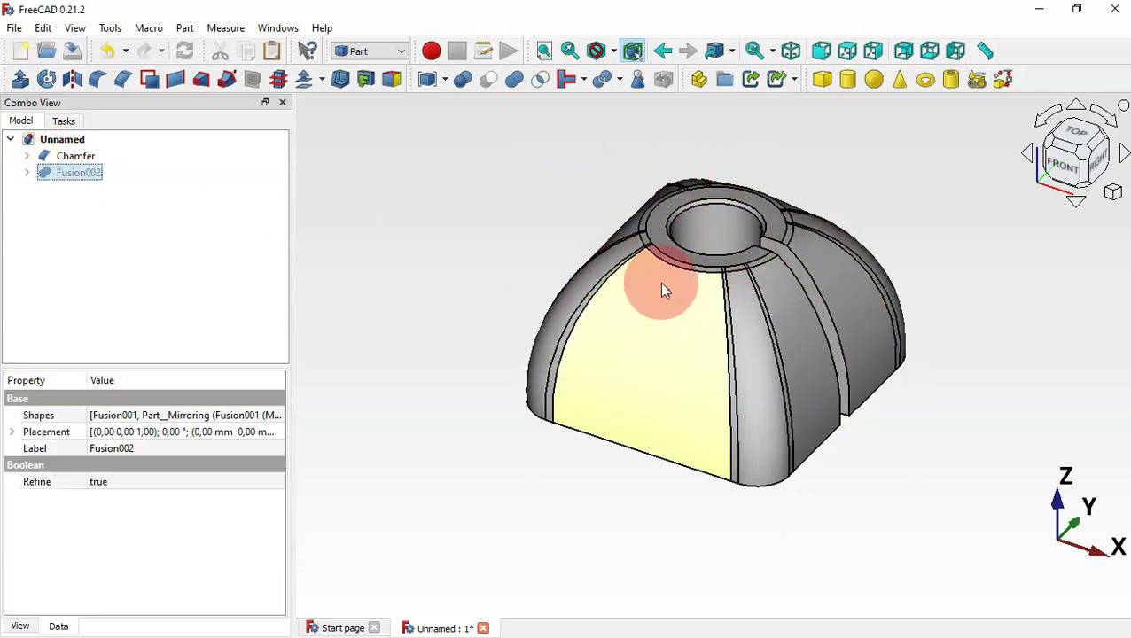
key(space)
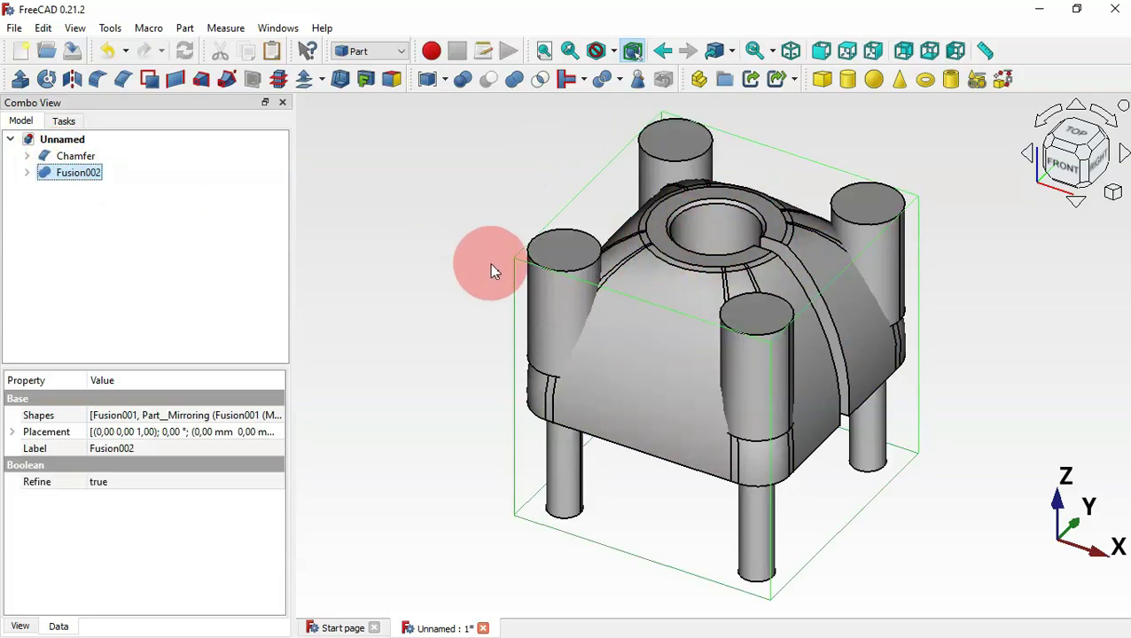
click(493, 271)
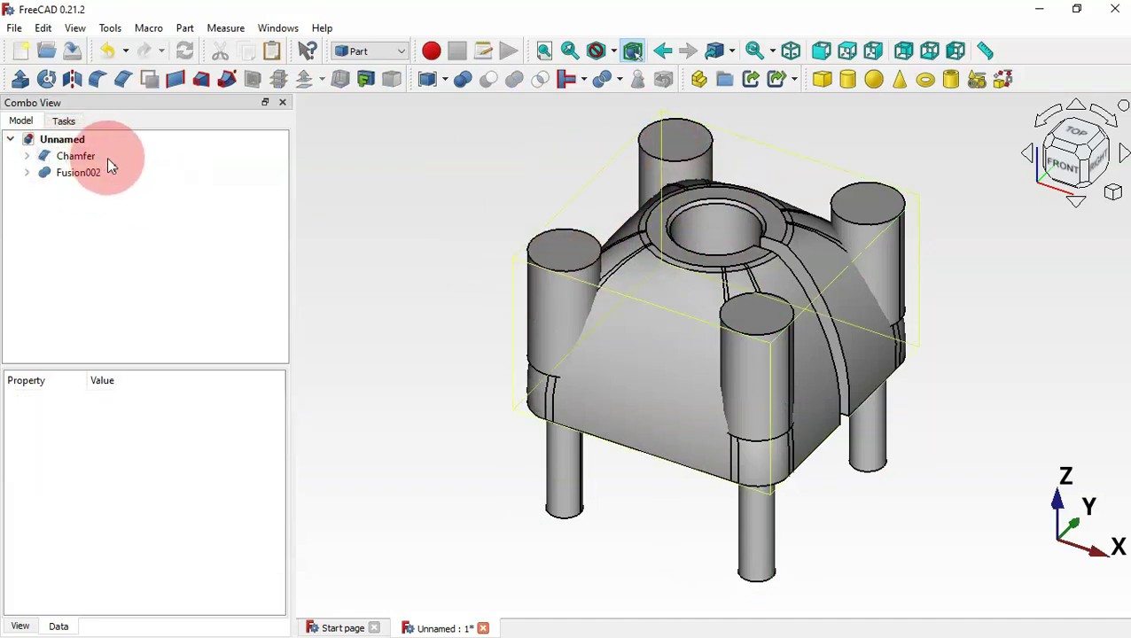
- Cut the fused corner solids from the chamfered housing to form the four stepped mounting holes
click(185, 230)
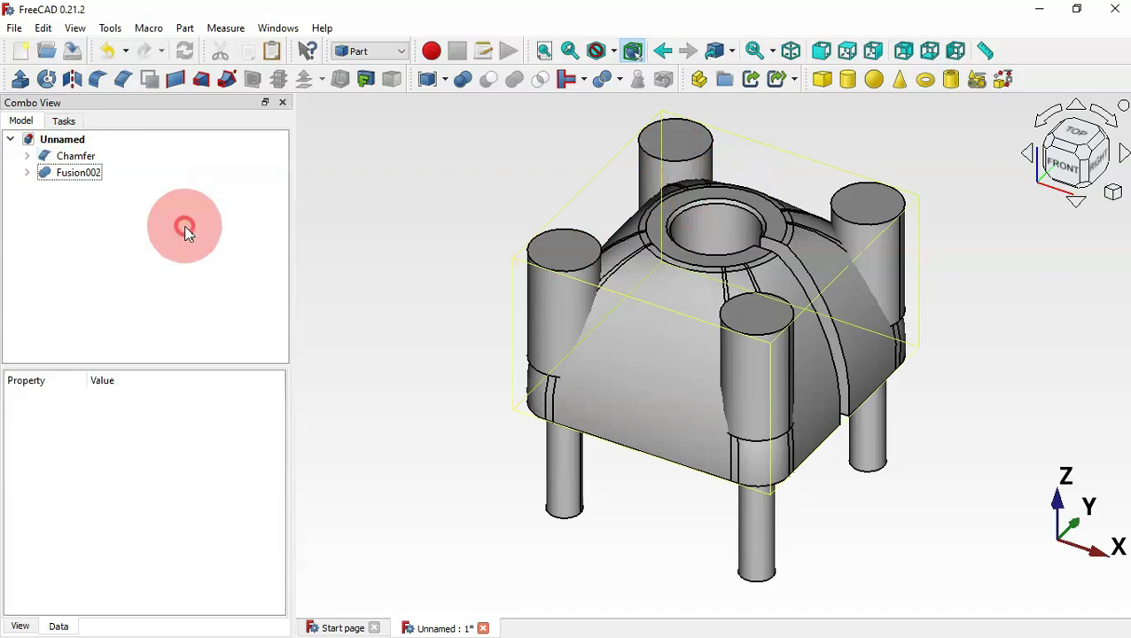
click(78, 158)
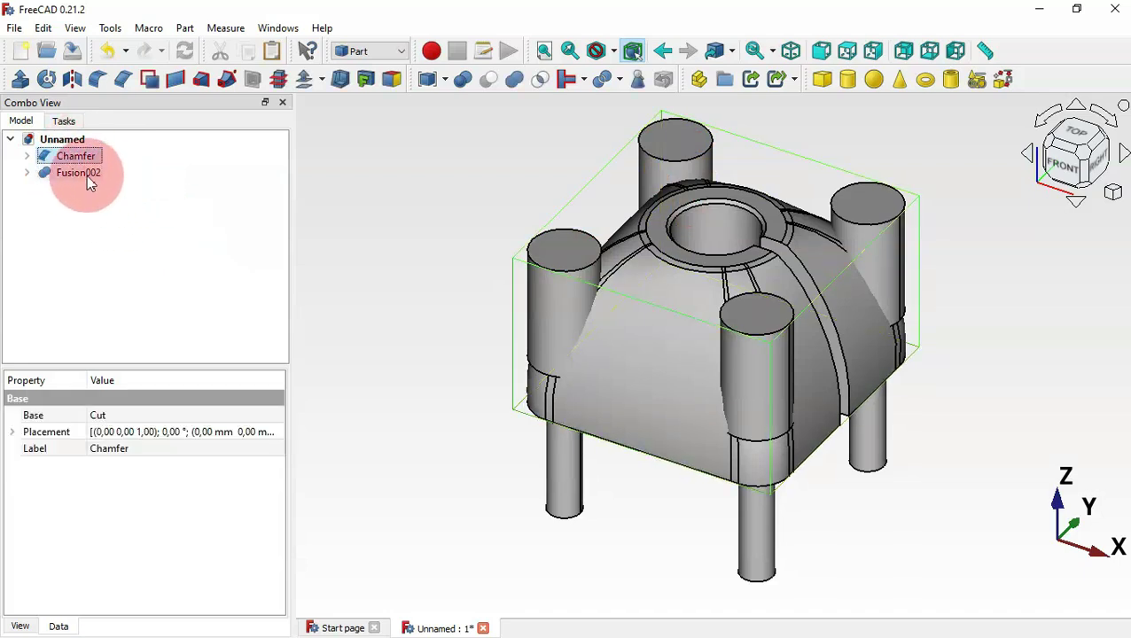
ctrl+click(79, 173)
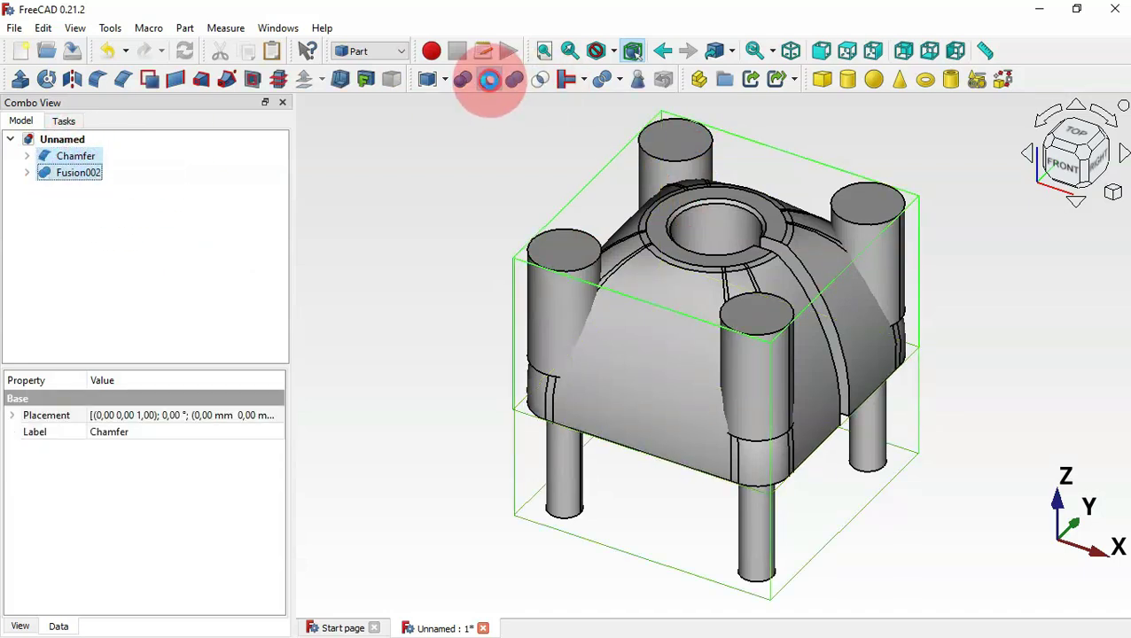
click(488, 80)
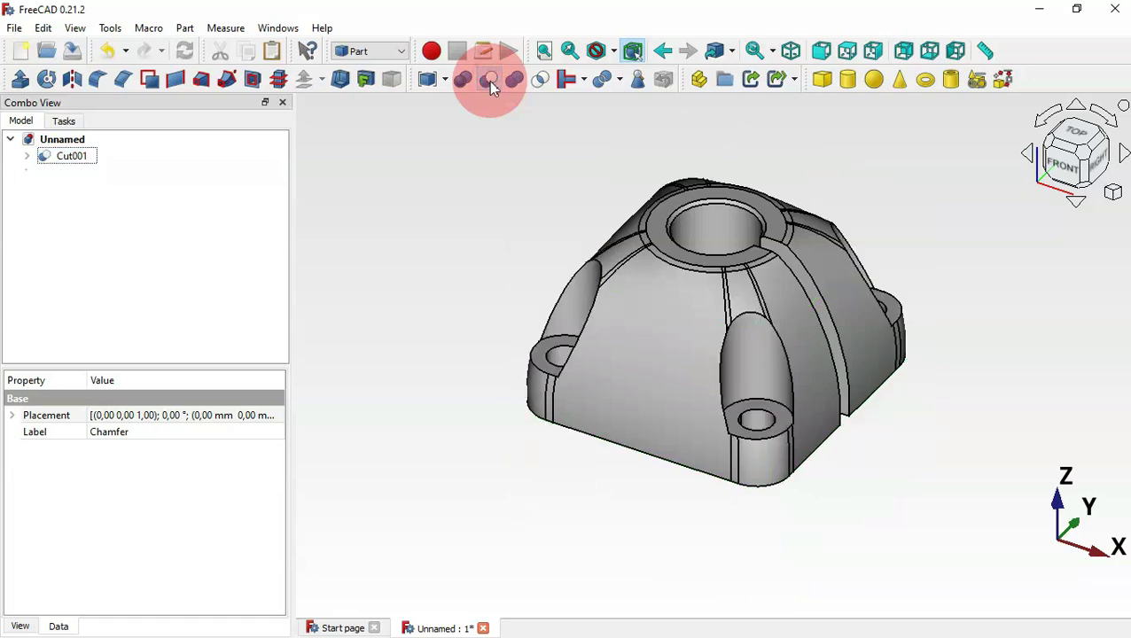
- Fillet the curved upper edges of the four corner recesses with a constant radius of 1 mm
drag(768, 194, 837, 239)
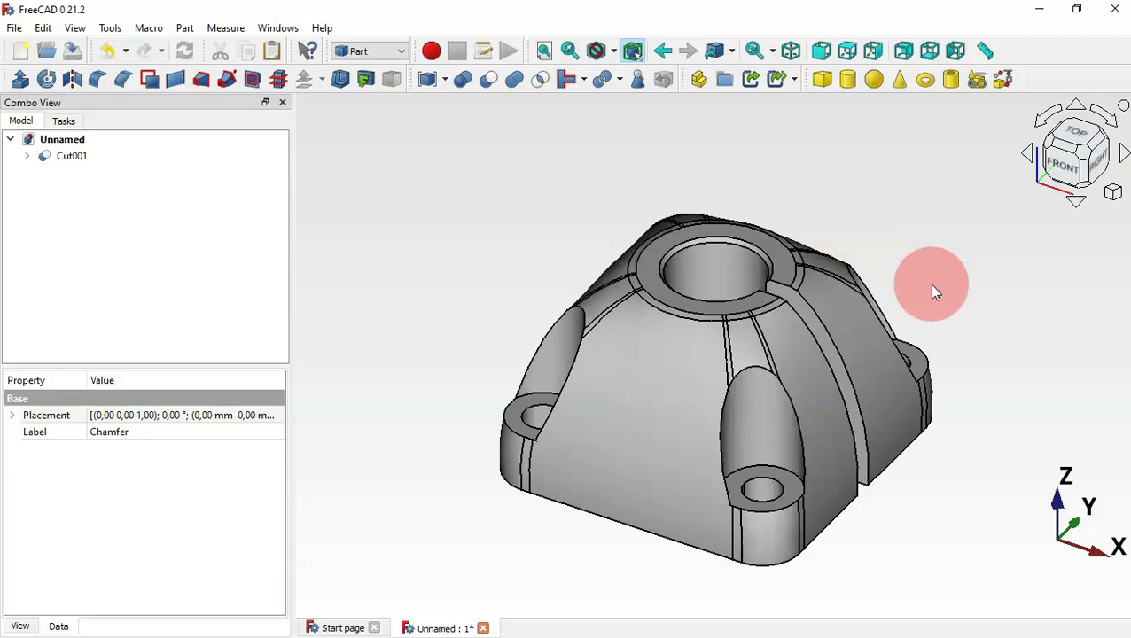
drag(929, 284, 791, 451)
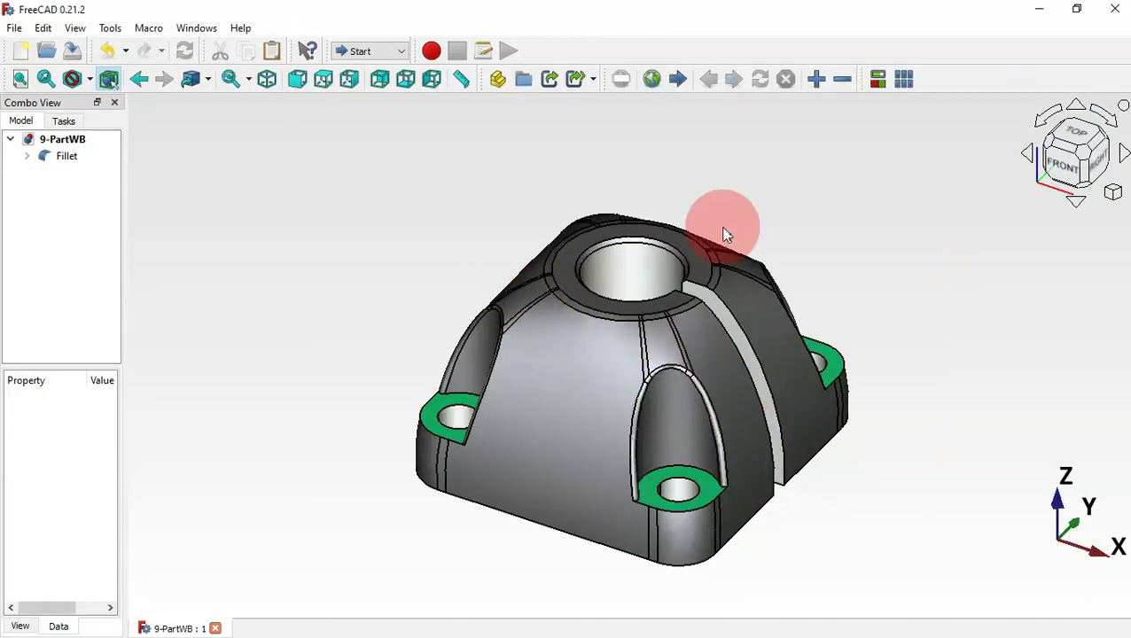
drag(727, 235, 749, 330)
key(0)
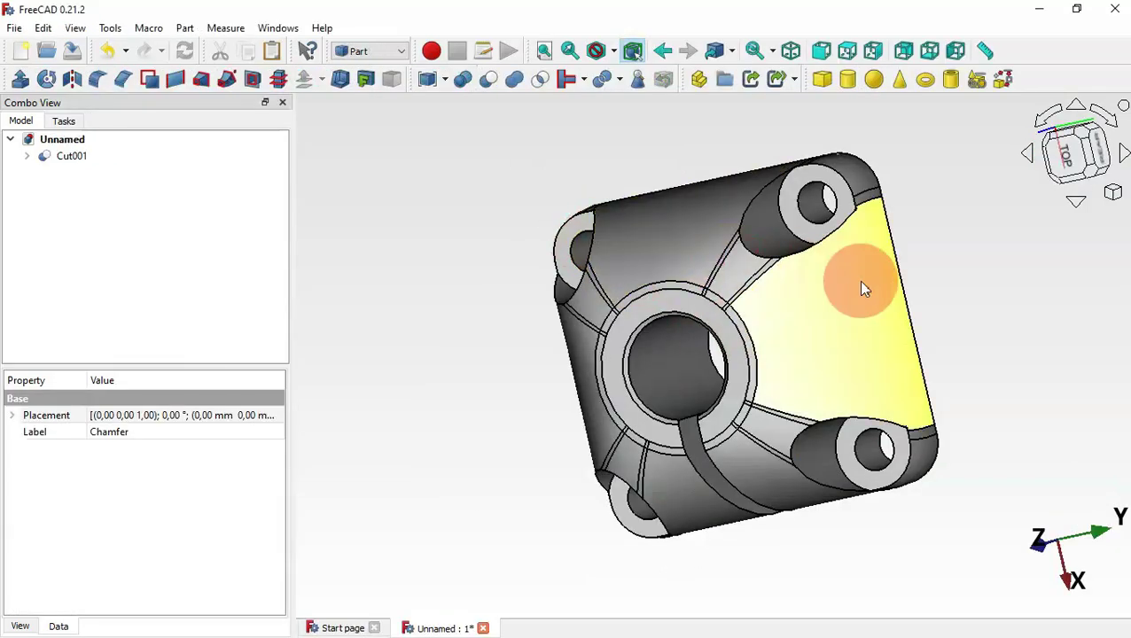
key(0)
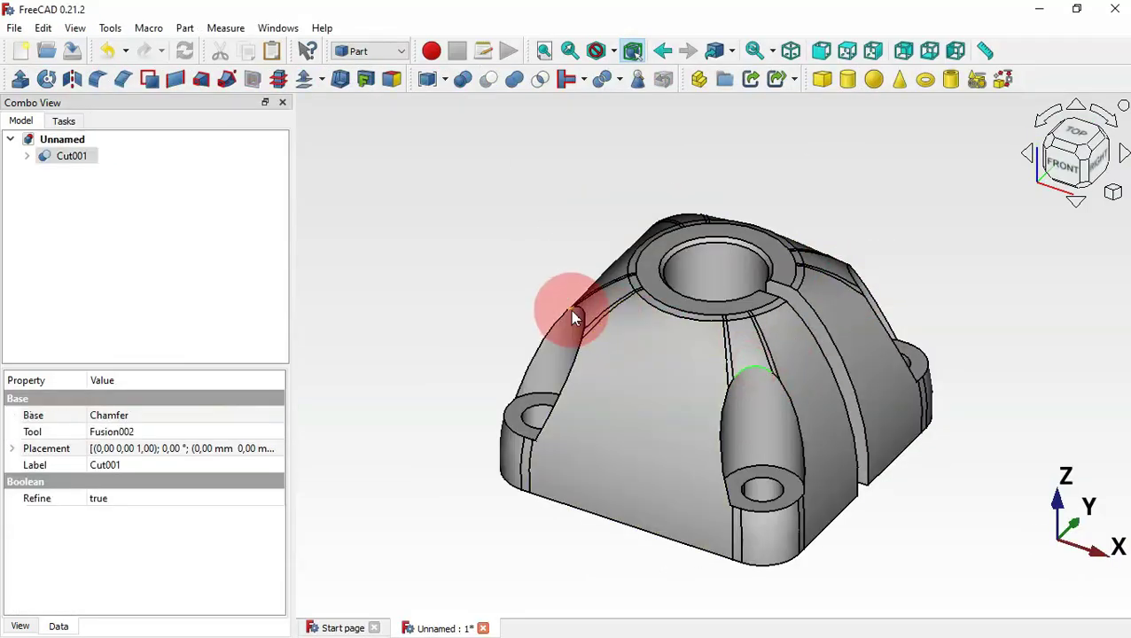
drag(596, 319, 747, 341)
click(743, 340)
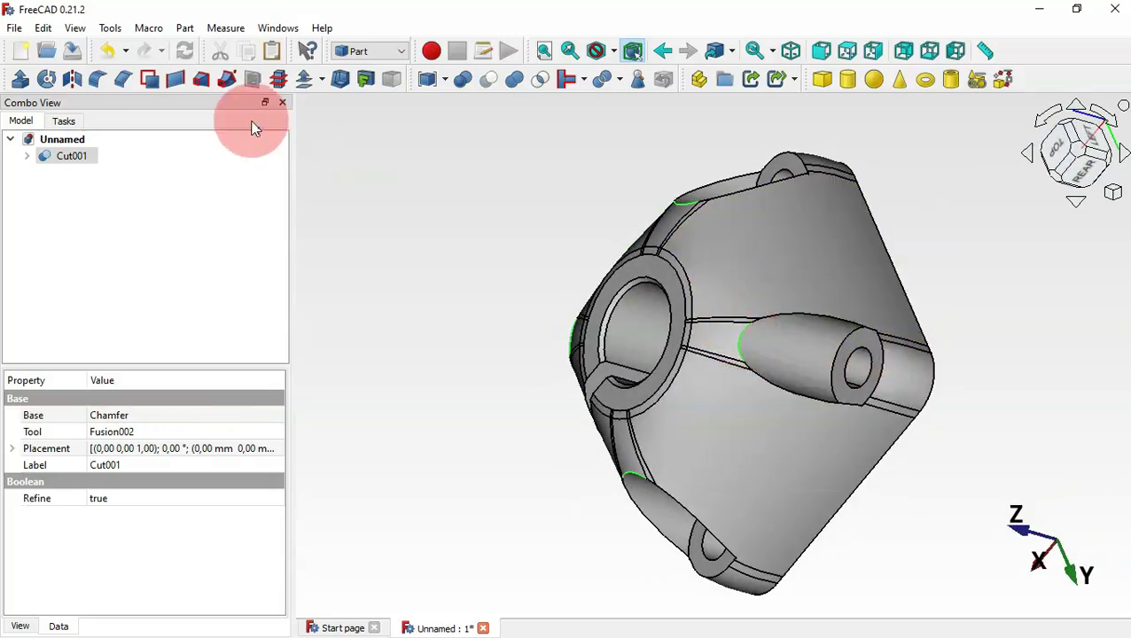
click(99, 80)
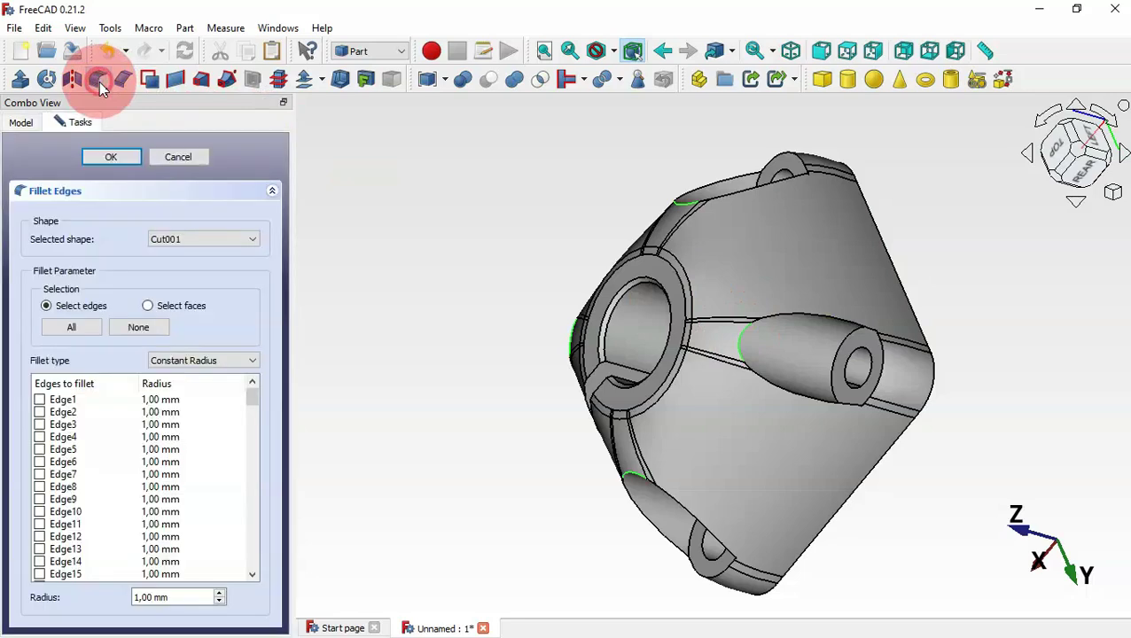
click(177, 599)
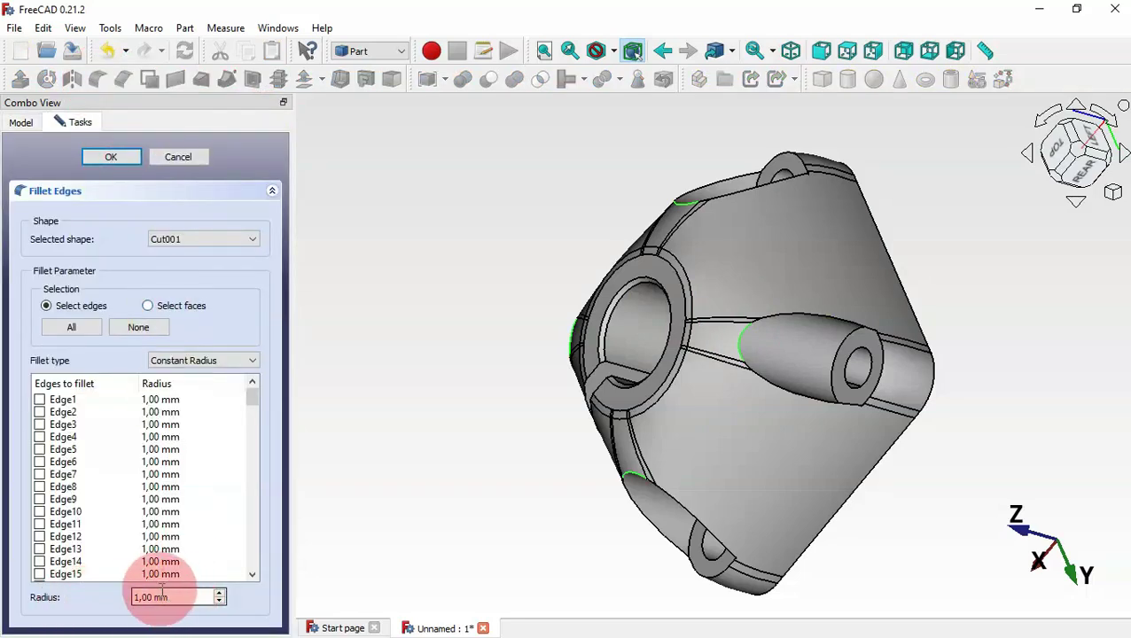
click(109, 151)
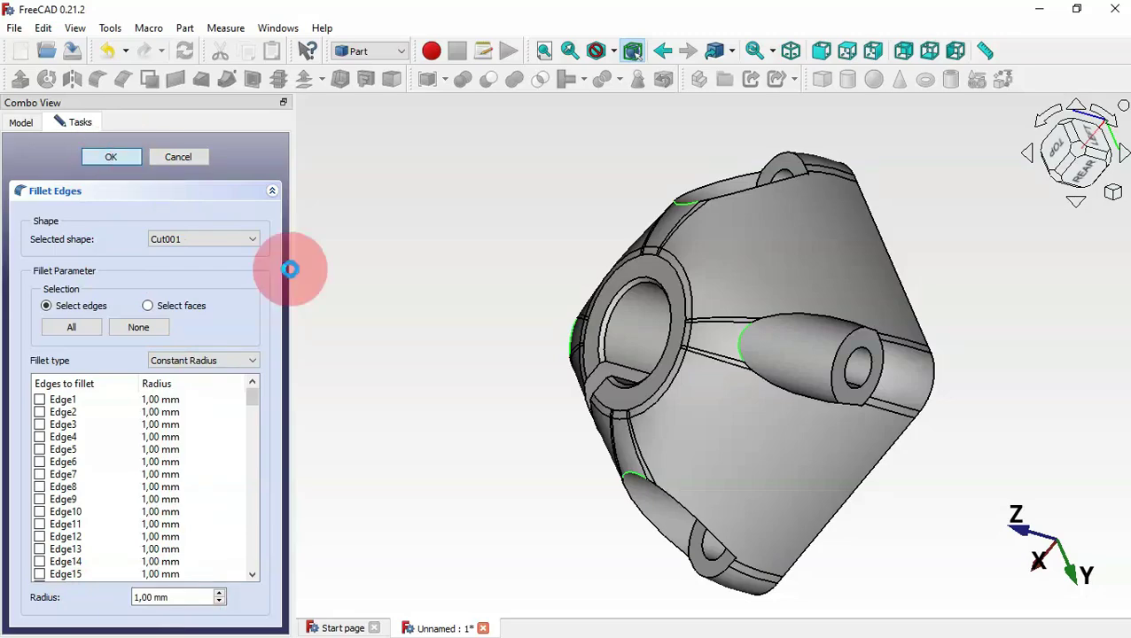
- Examine the filleted corner recesses, the bore and the slot of the housing from several sides
drag(603, 341, 894, 403)
drag(467, 524, 638, 483)
drag(915, 283, 744, 360)
key(0)
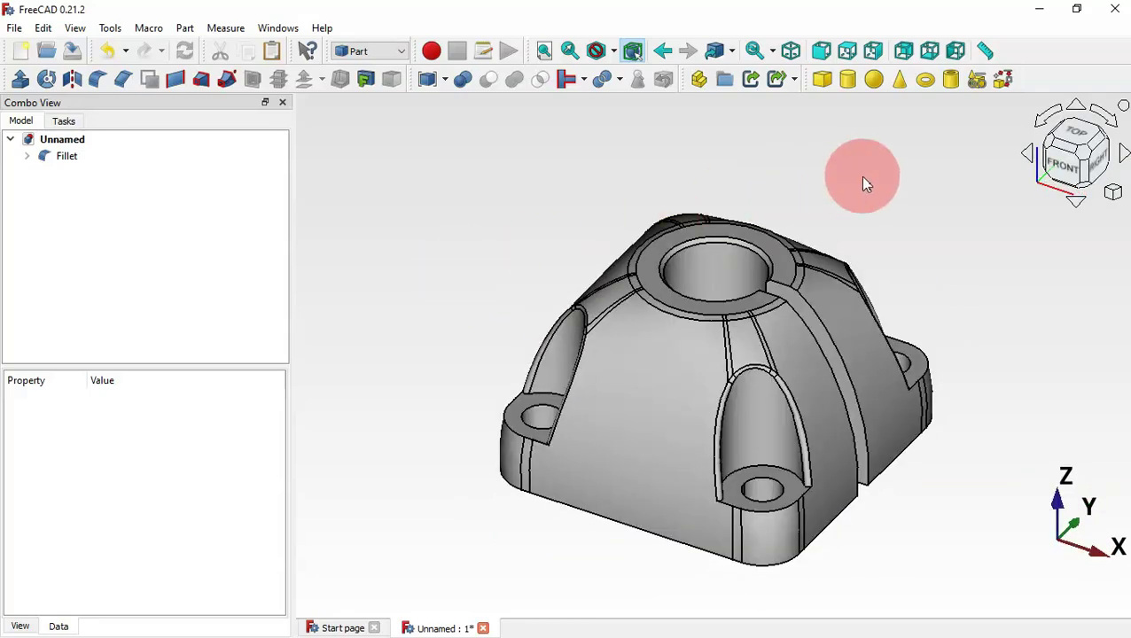
drag(864, 182, 748, 346)
drag(988, 263, 792, 358)
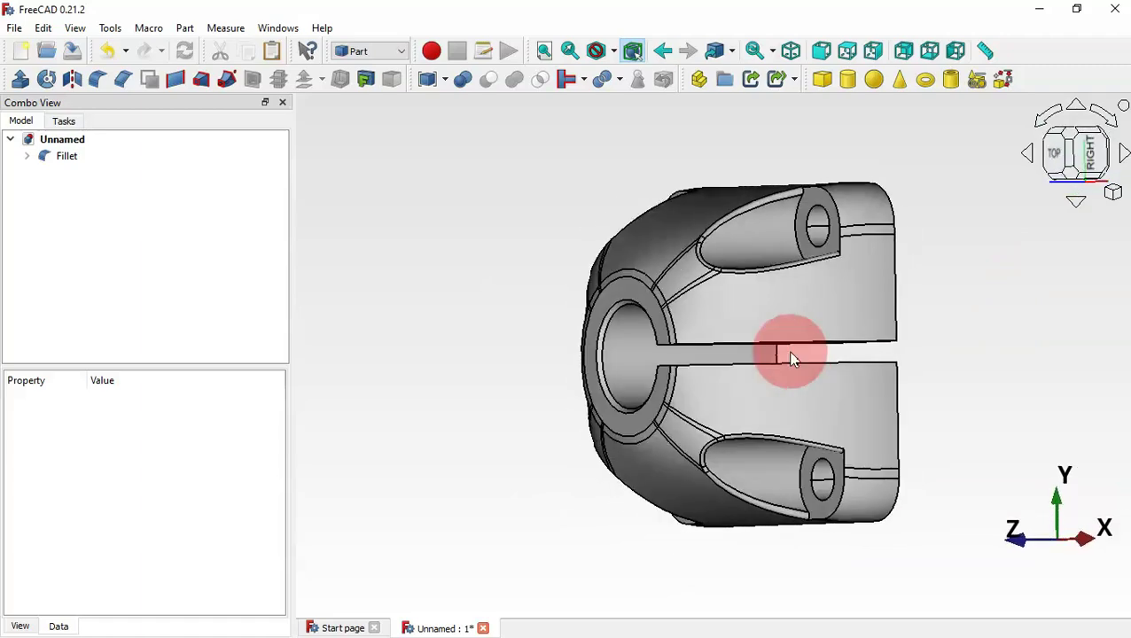